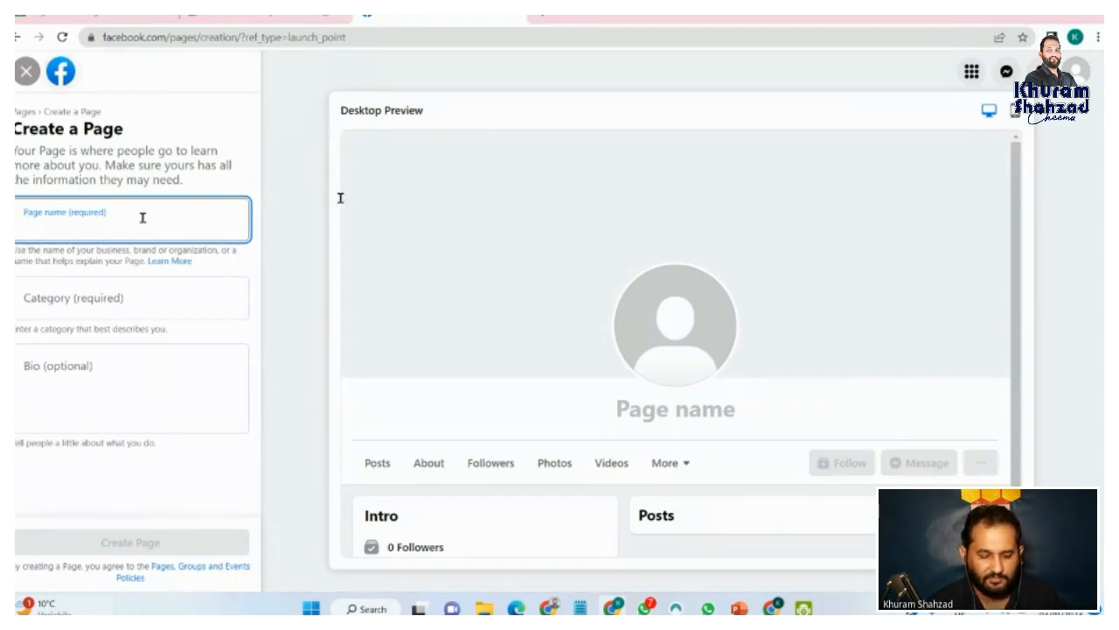
Step: Enter "Hire A Freelancer" as the name of the new page
text(Hir)
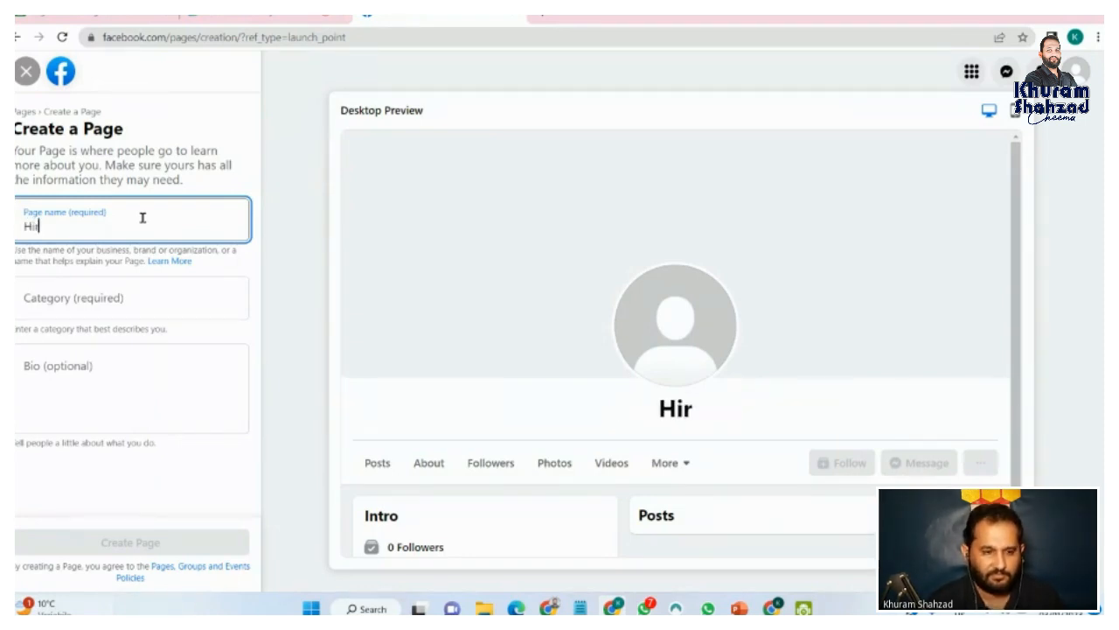
text(a)
key(BackSpace)
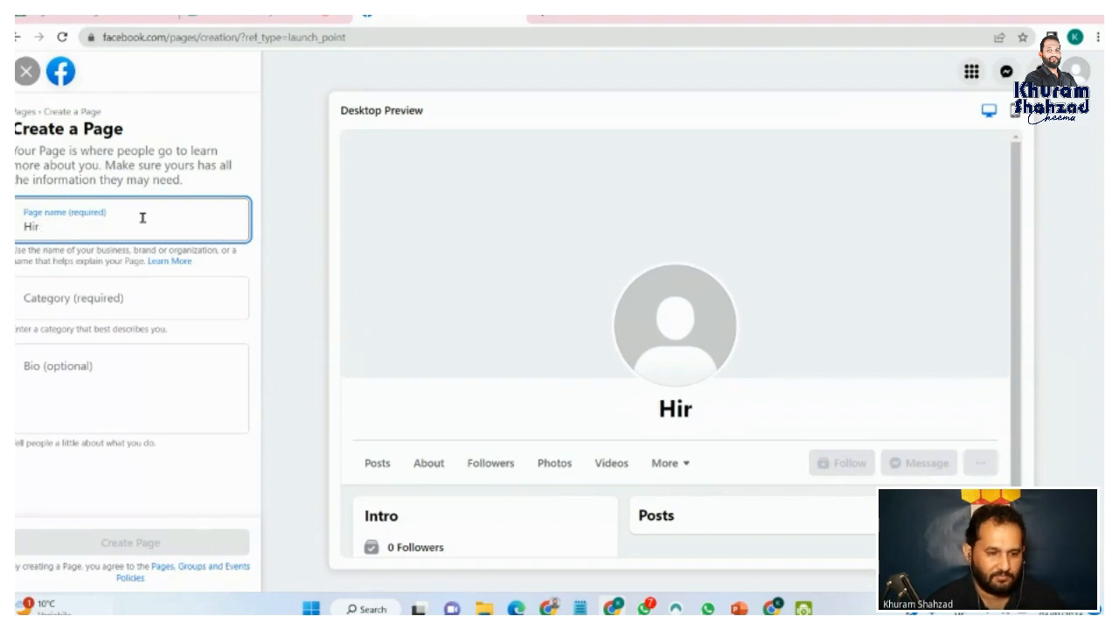
text(E)
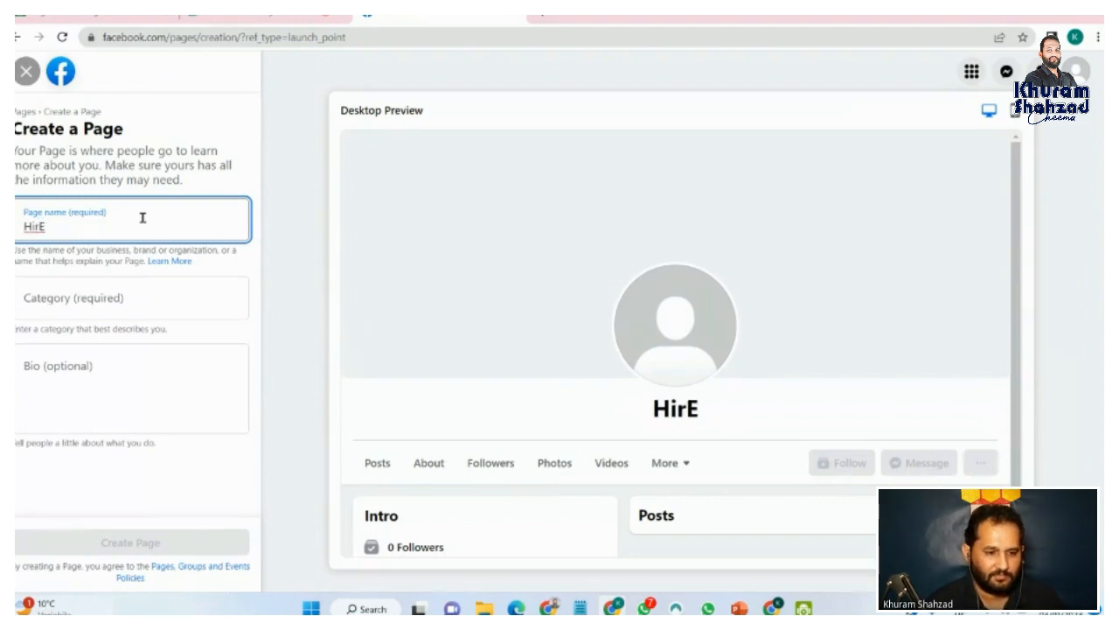
key(BackSpace)
text(e A)
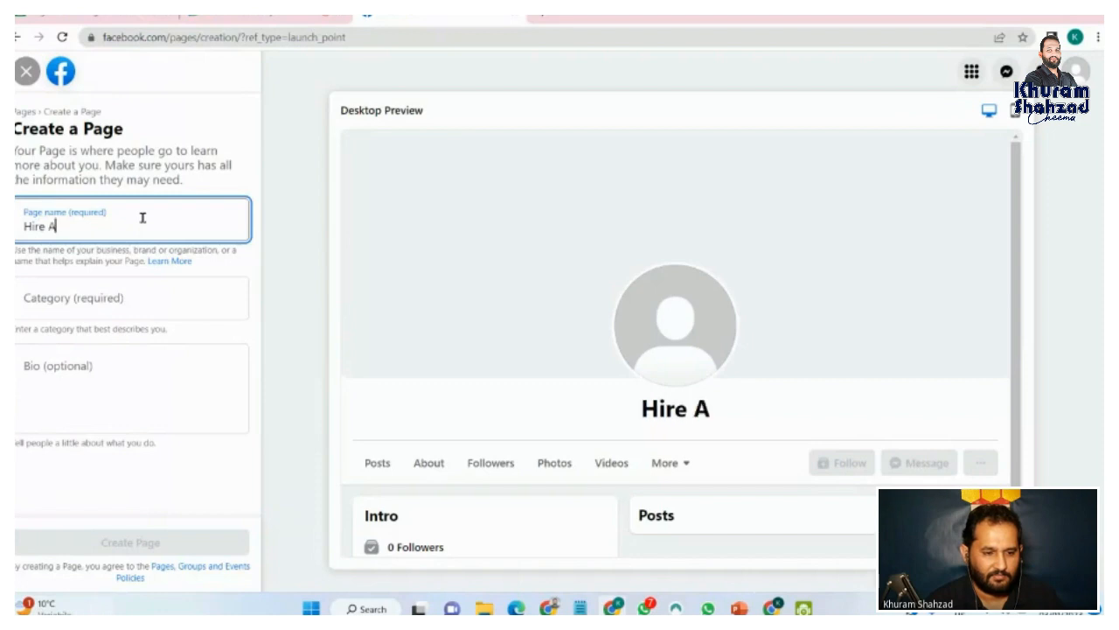
text( fREEL)
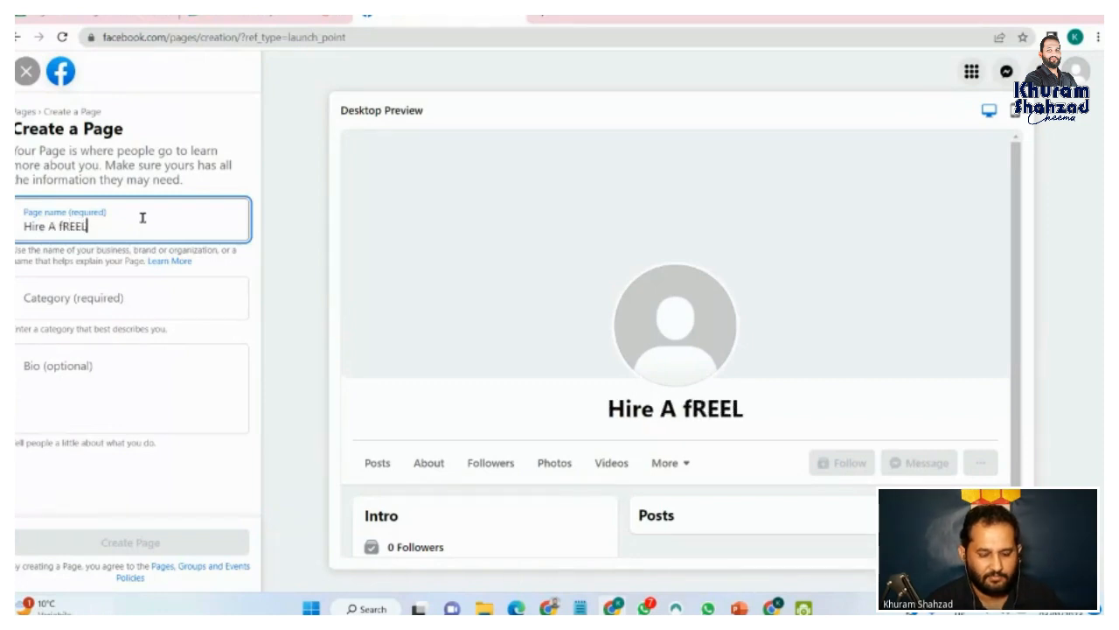
text(ANCER)
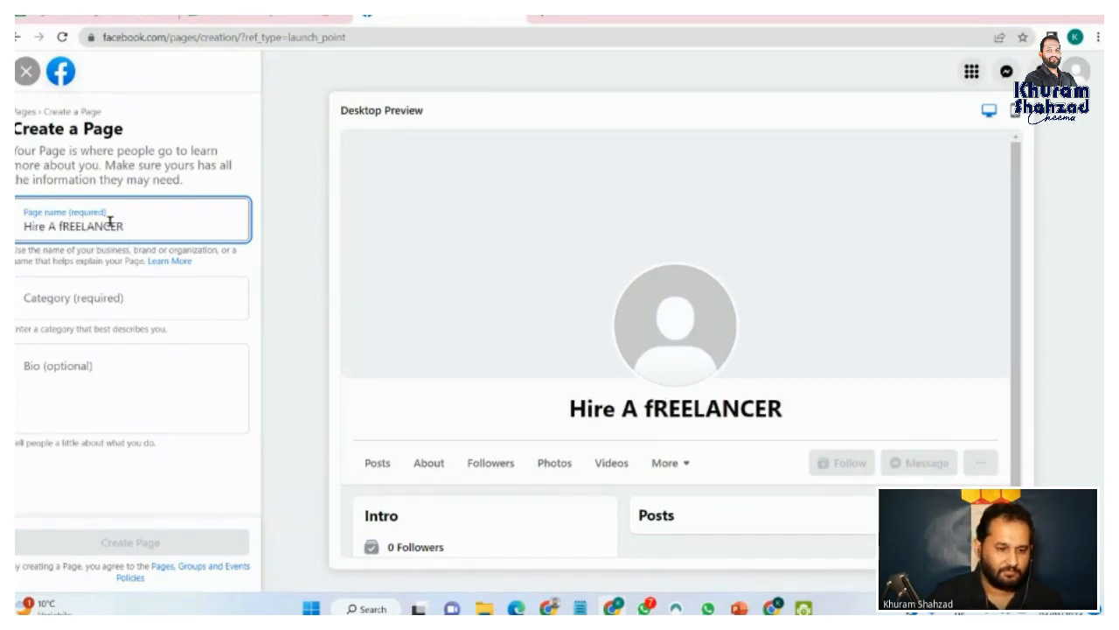
drag(136, 225, 63, 226)
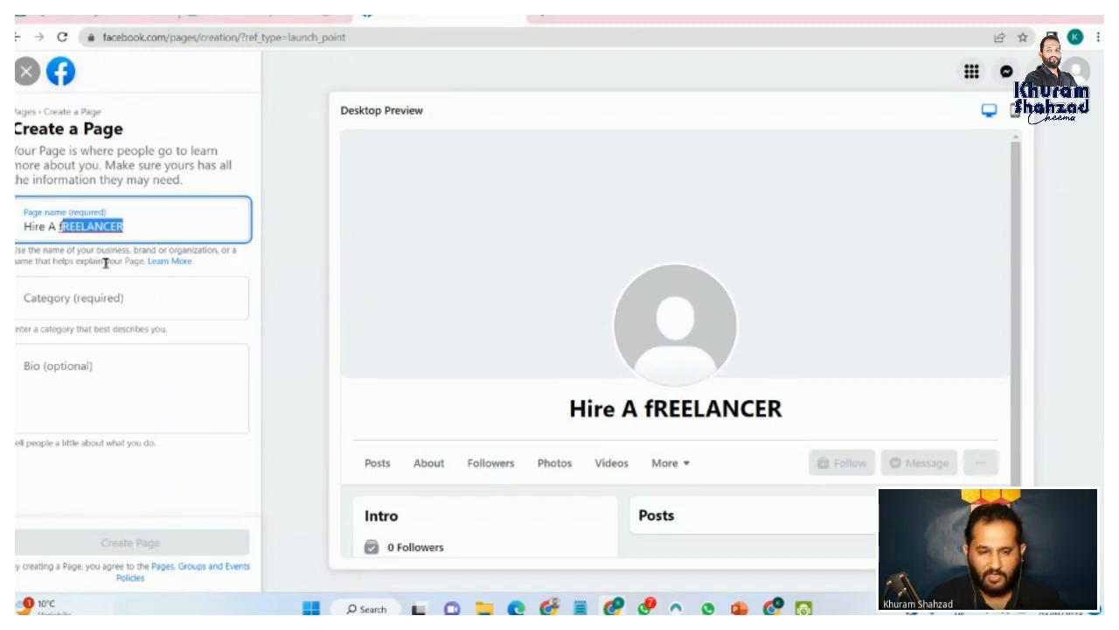
key(BackSpace)
key(BackSpace)
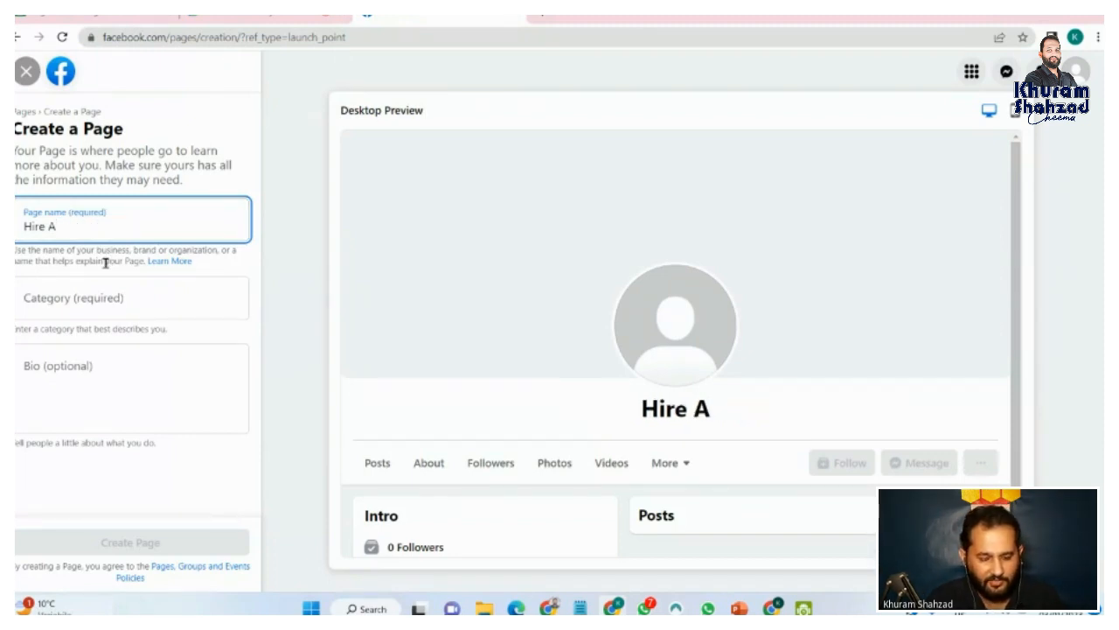
text(Freelance)
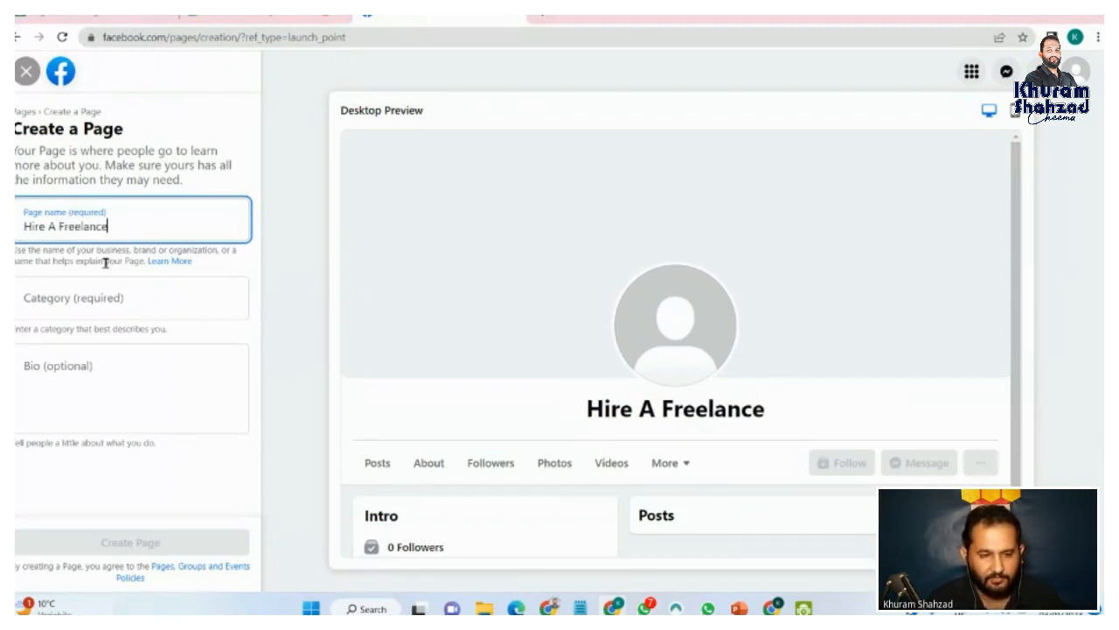
text(r)
Step: Search the page categories for "Recruitment" and choose Recruiter as the page's category
click(113, 307)
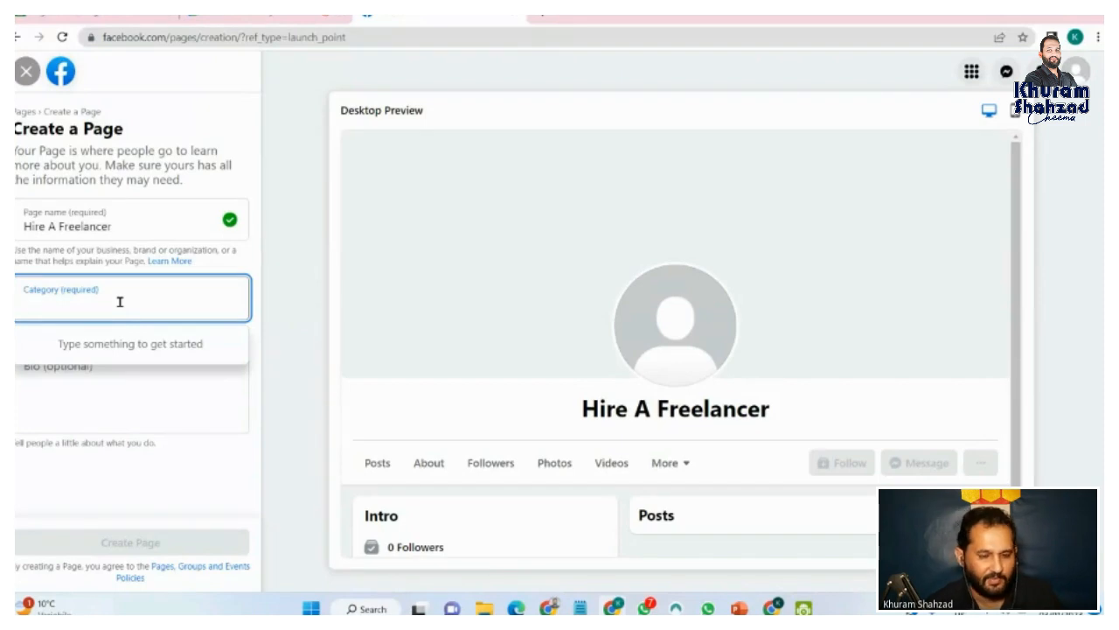
text(R)
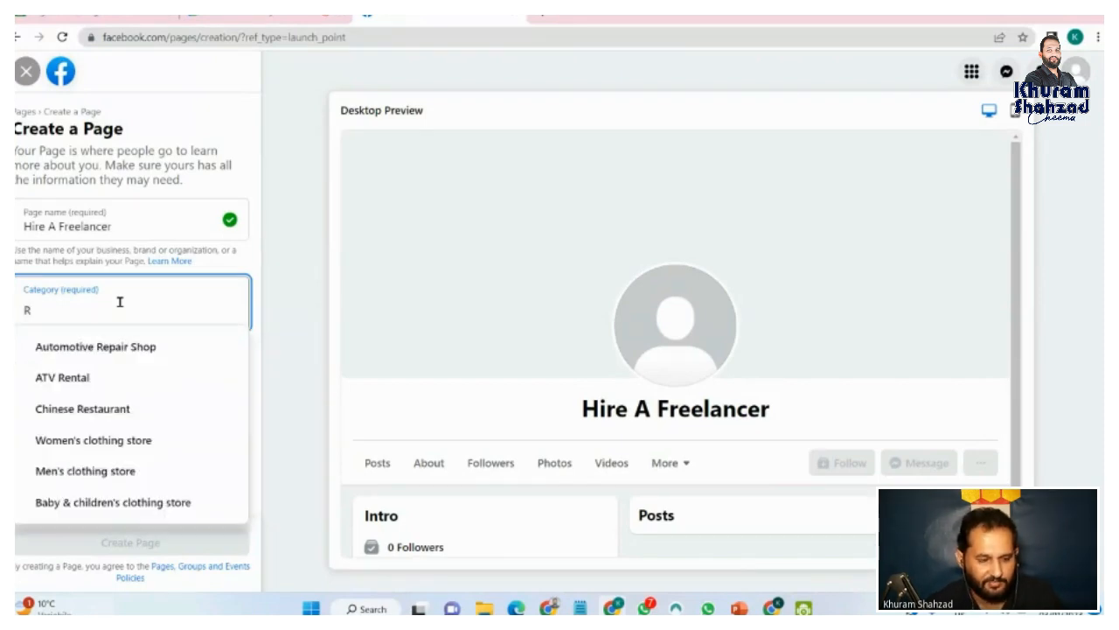
text(E)
key(BackSpace)
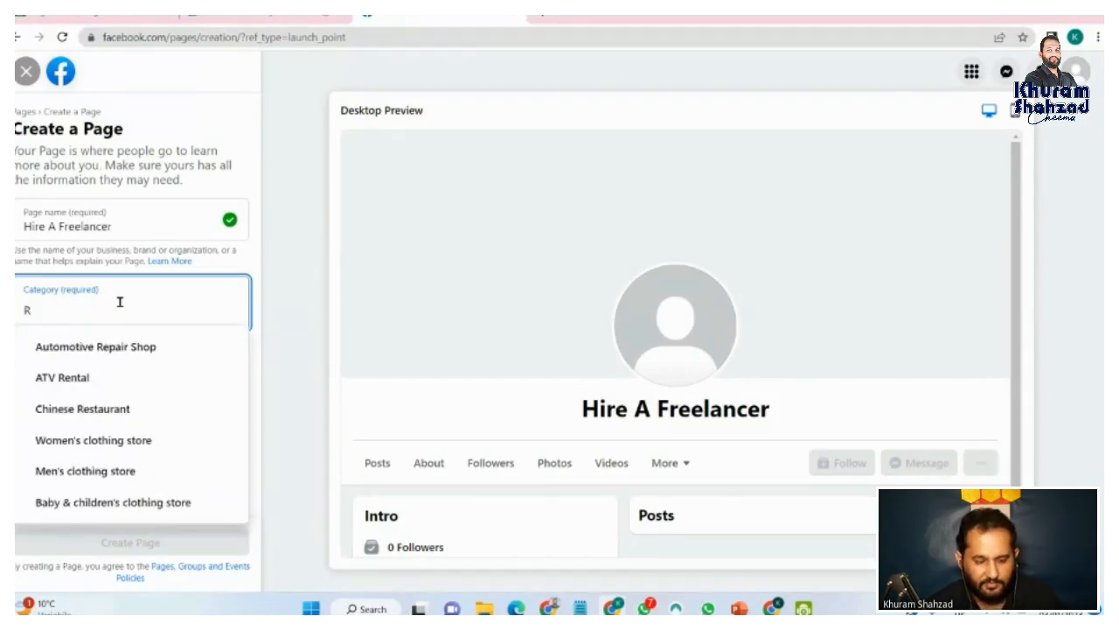
text(ecr)
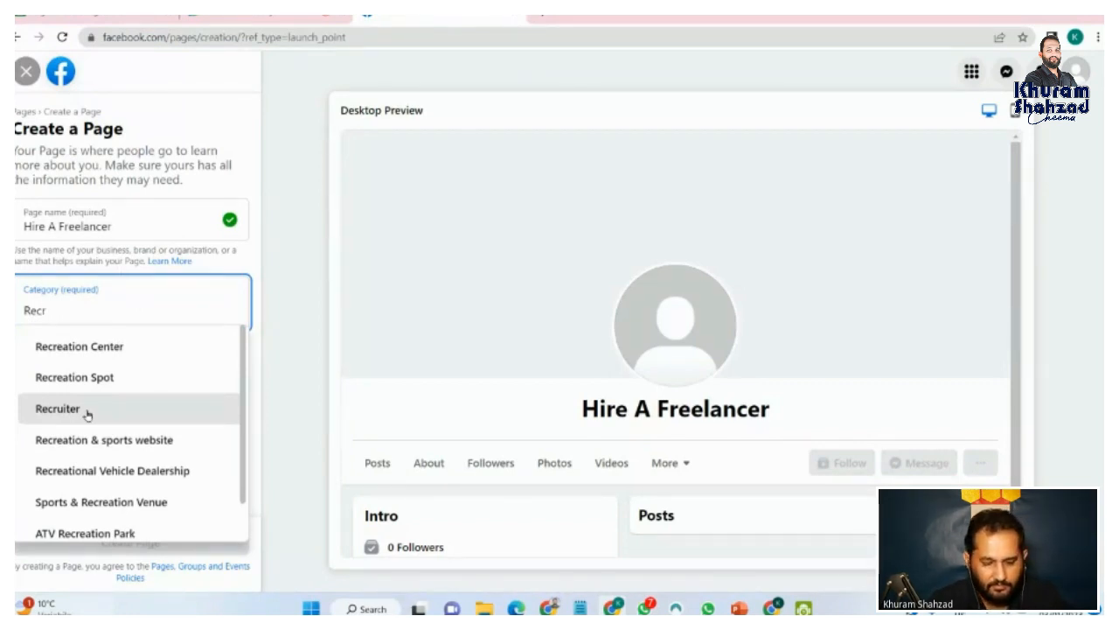
text(u)
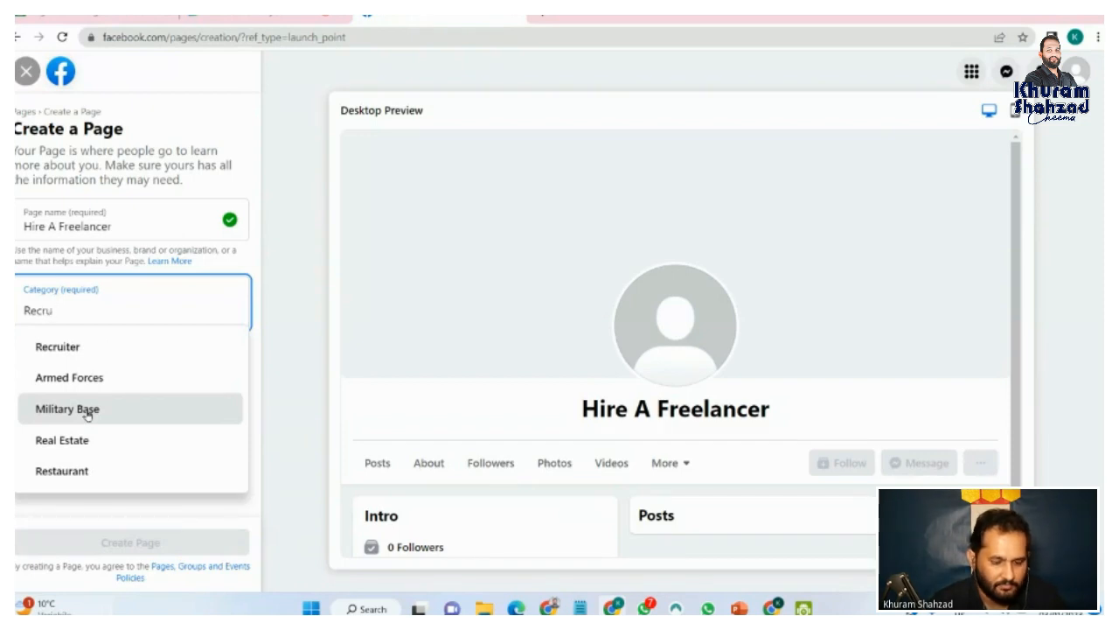
text(it)
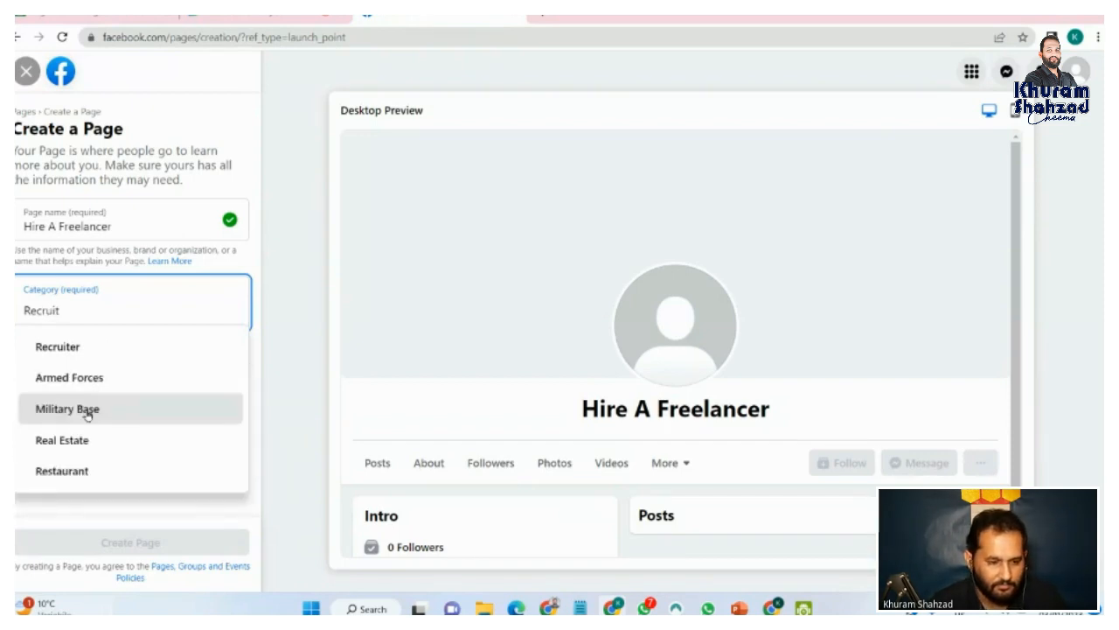
text(ment)
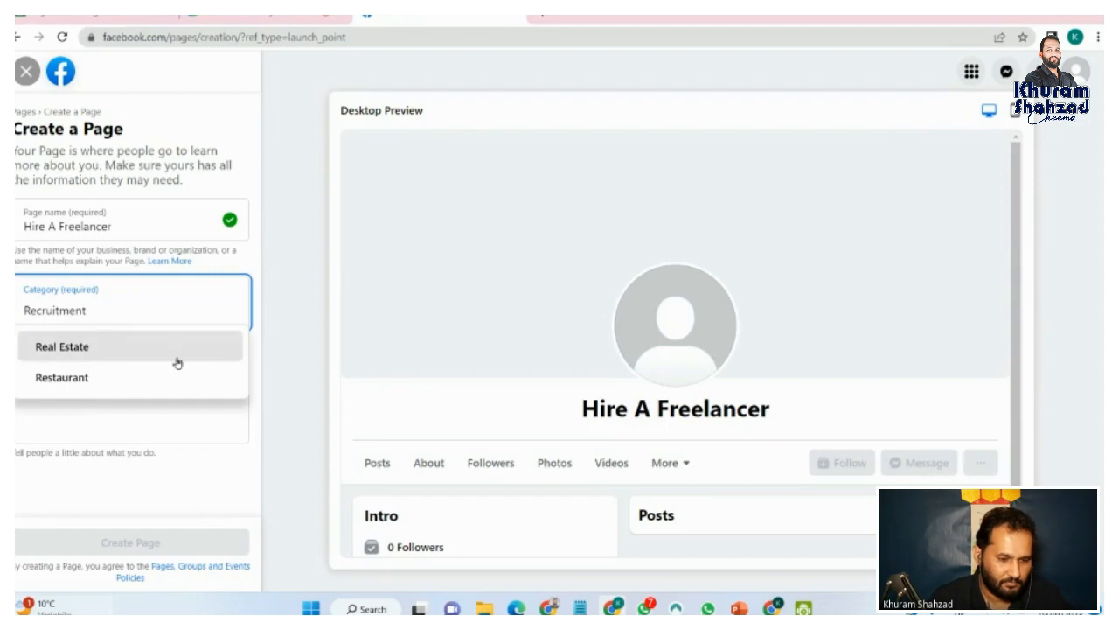
key(BackSpace)
key(BackSpace)
key(BackSpace)
key(BackSpace)
key(BackSpace)
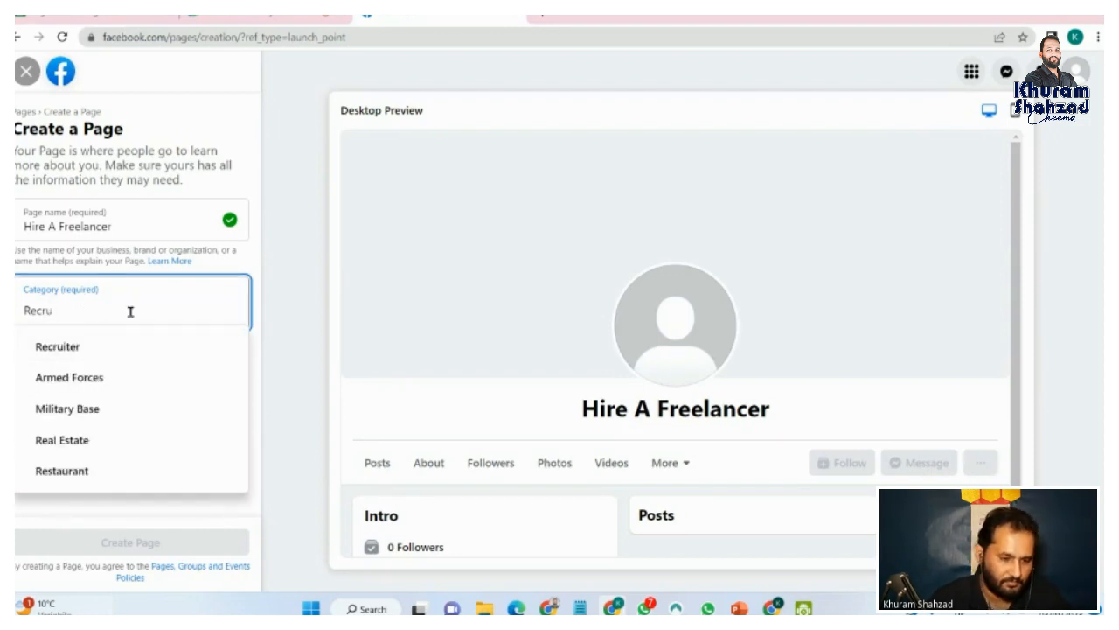
click(113, 348)
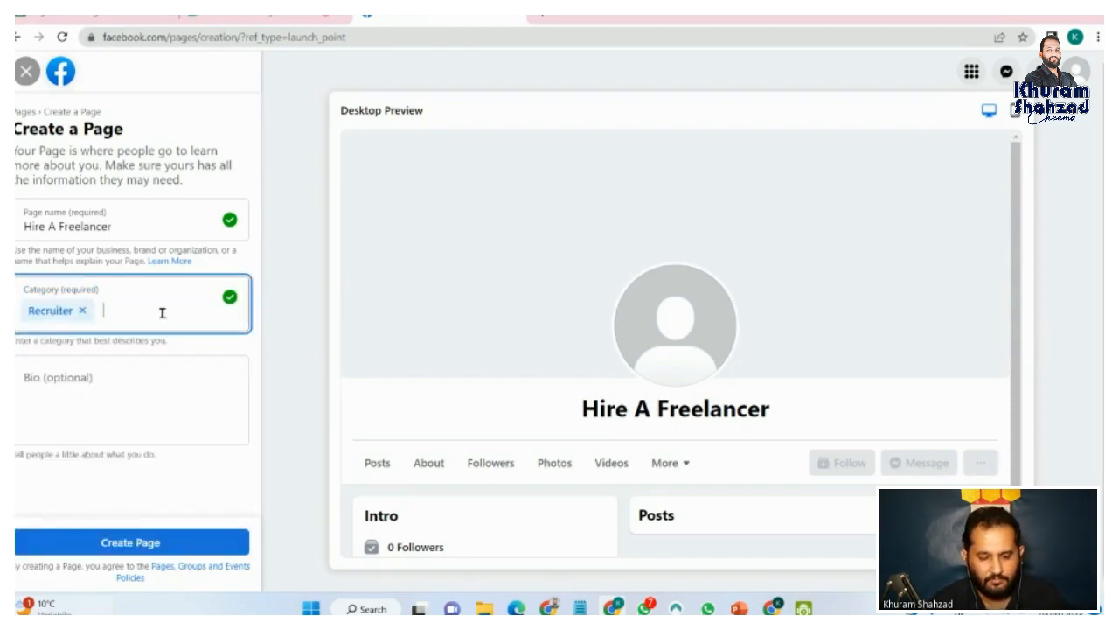
Step: Add Social Media Agency and Marketing Agency as page categories alongside Recruiter
text(digital)
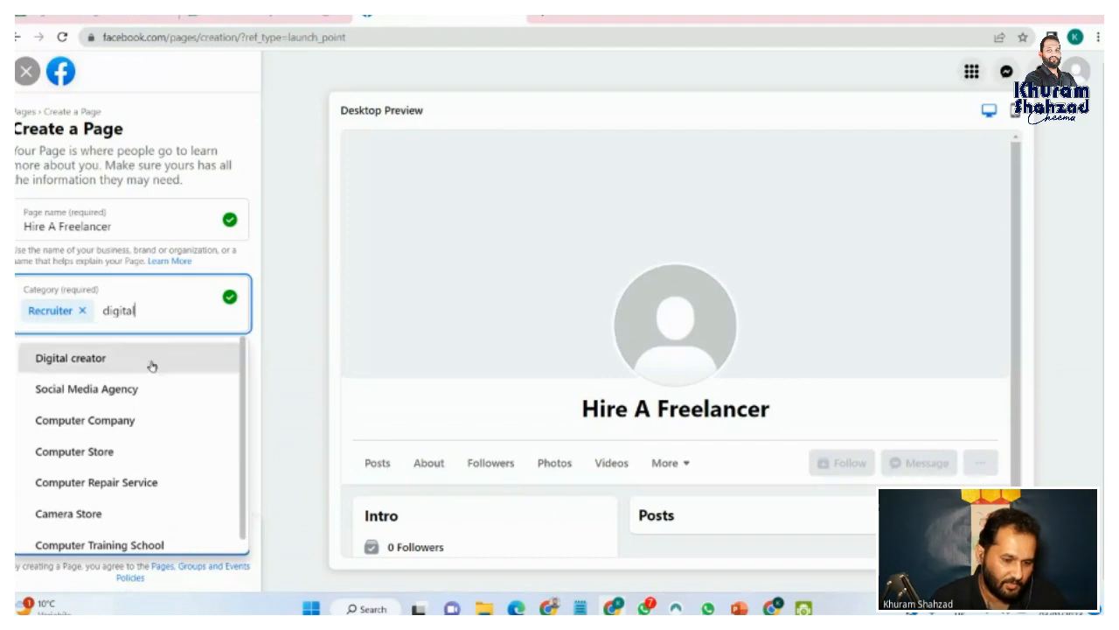
click(124, 392)
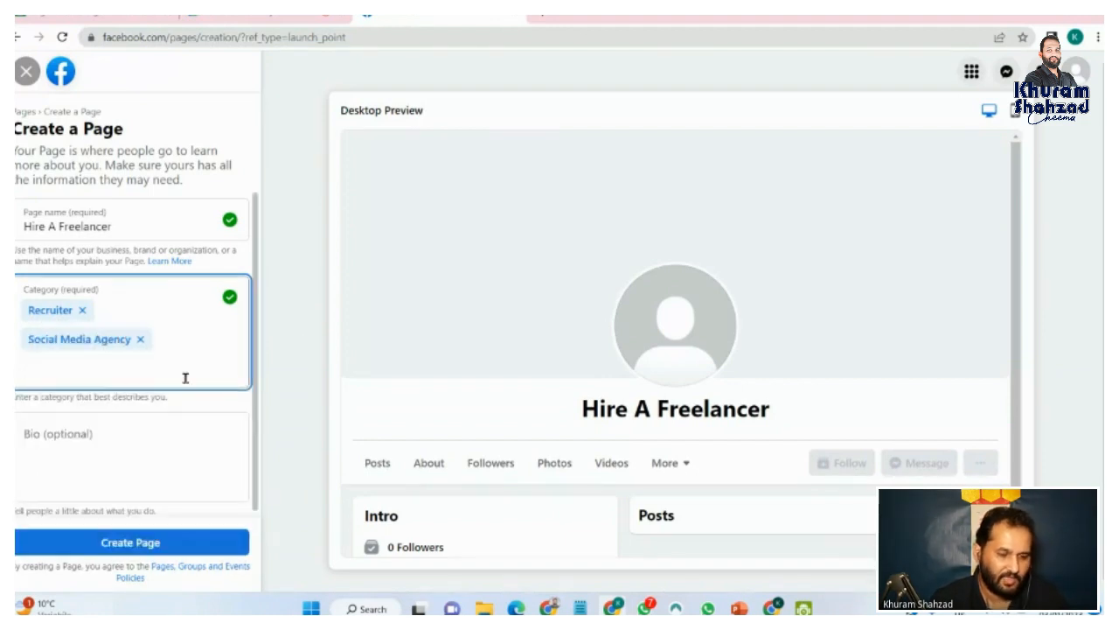
text(ma)
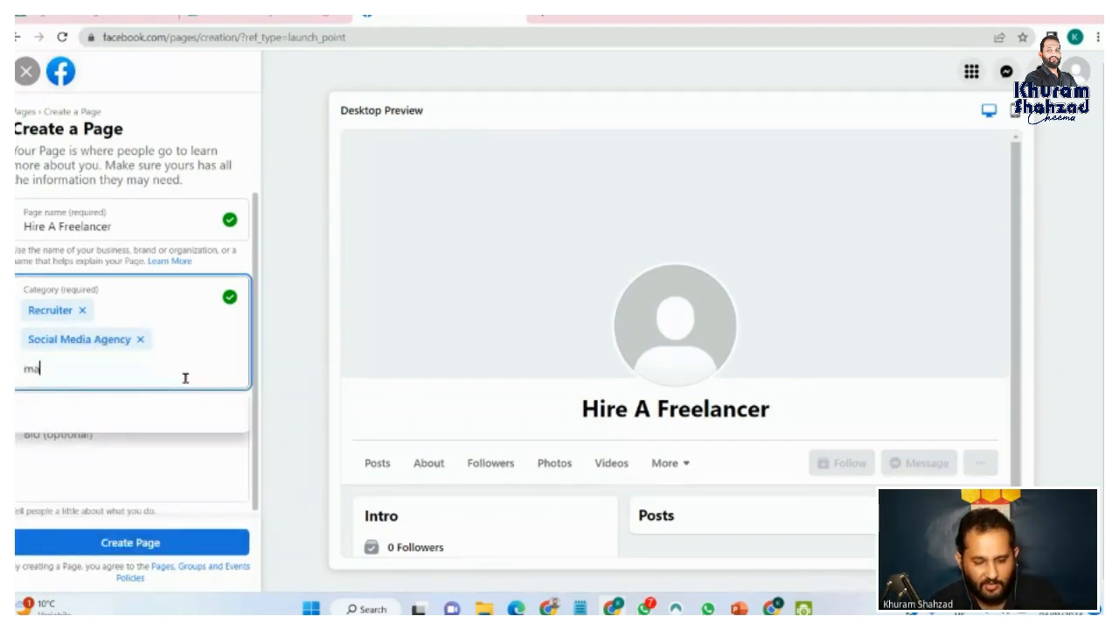
text(rketing)
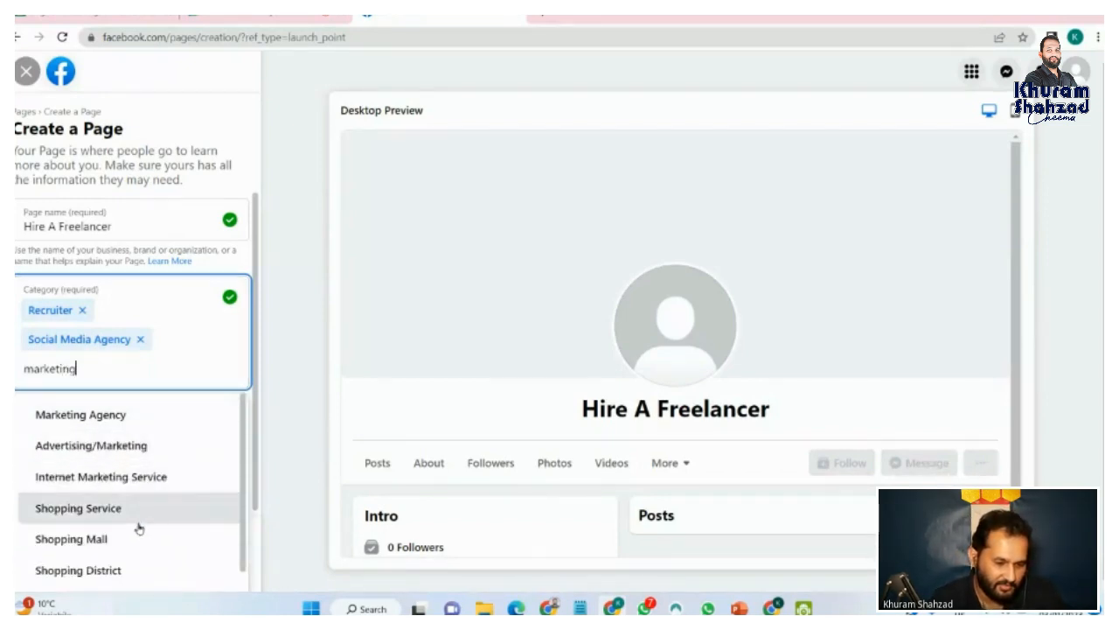
click(80, 416)
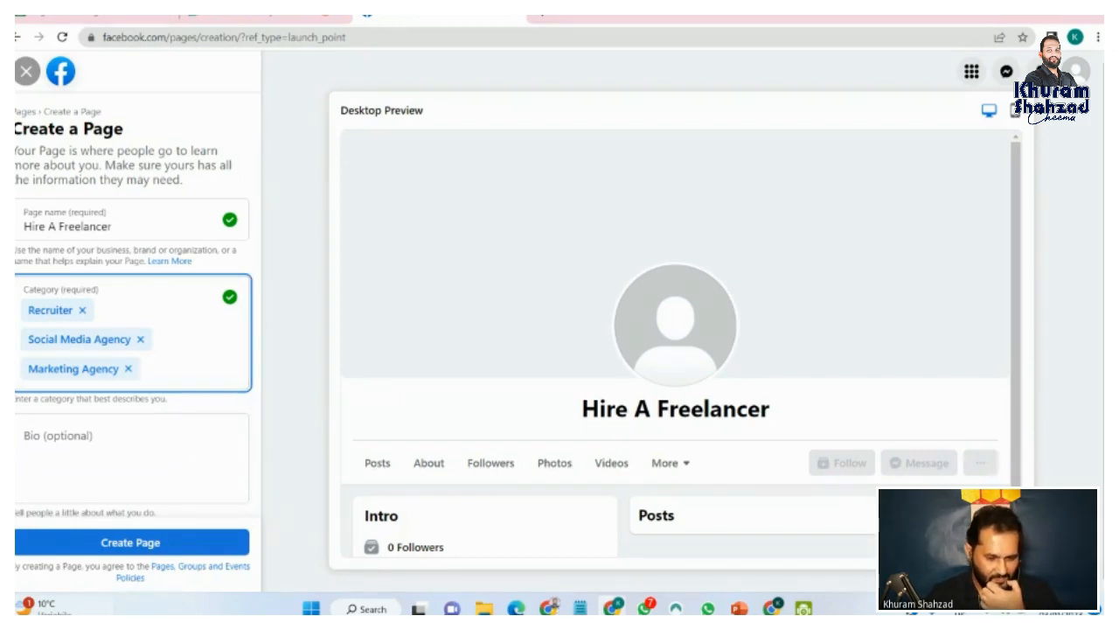
Step: Remove all chosen page categories and search the category list for "recruitme"
mouse_move(615, 606)
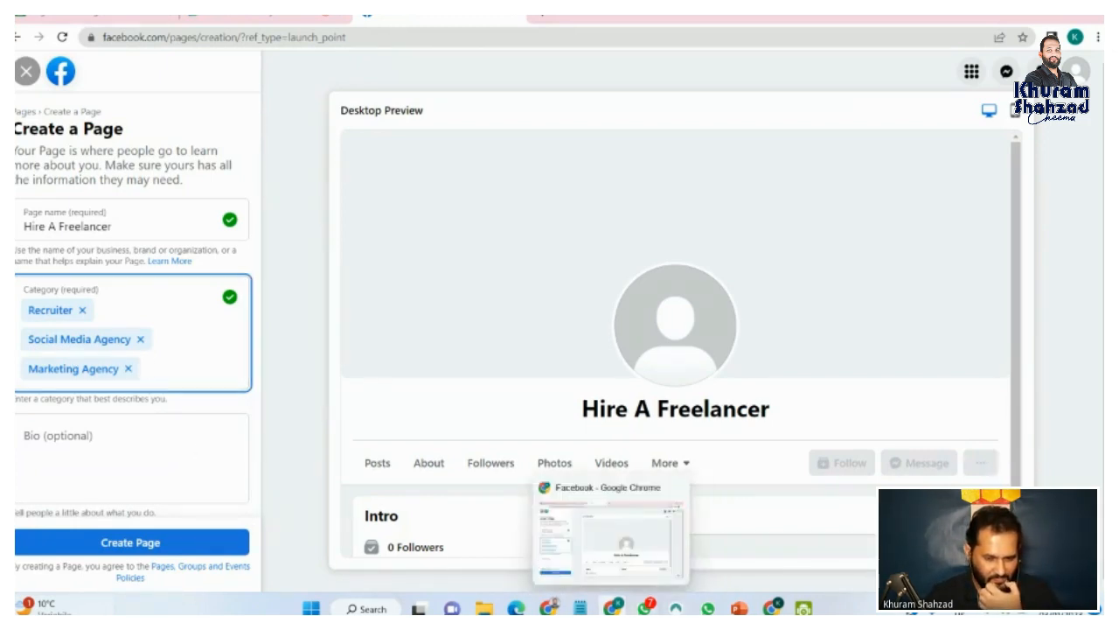
click(84, 311)
click(134, 312)
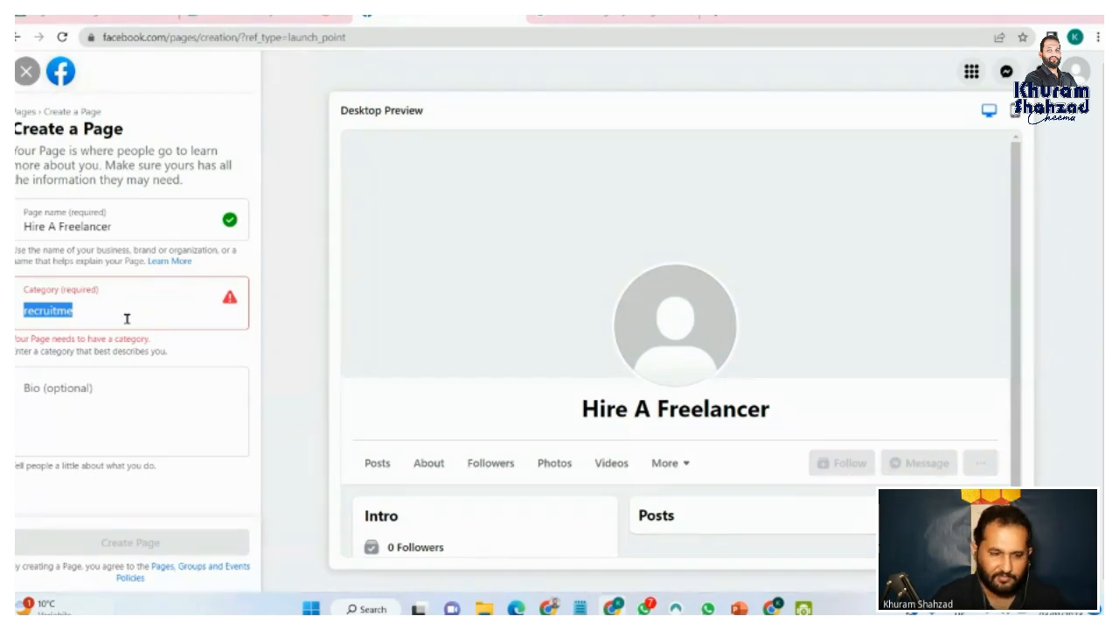
click(93, 429)
click(78, 322)
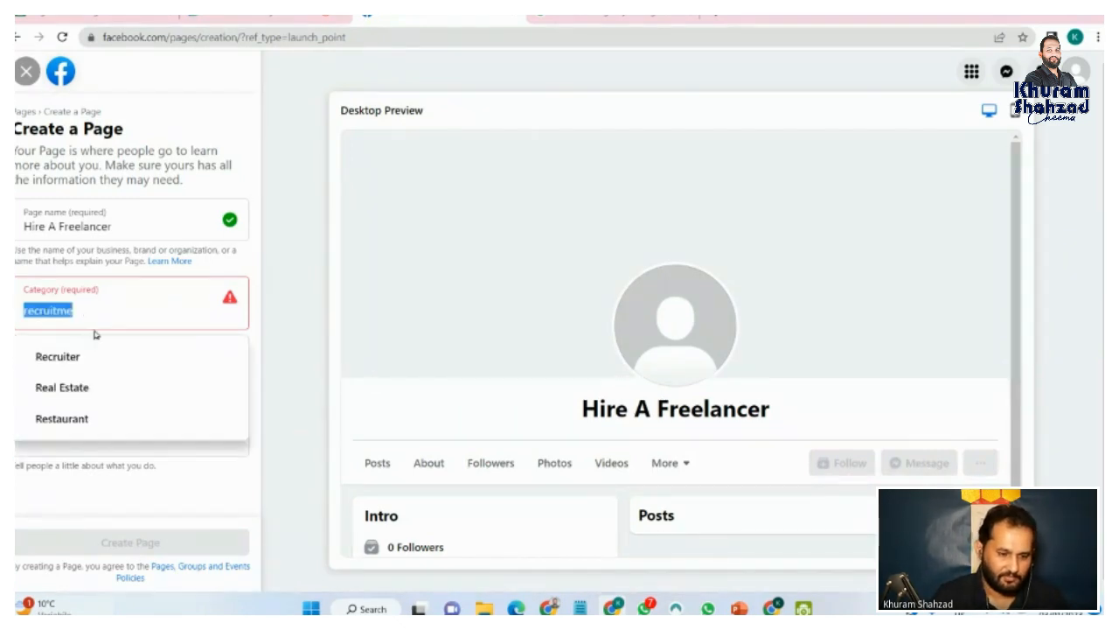
Step: Replace the category search text and choose Social Media Agency and Marketing Agency as the page's categories
text(di)
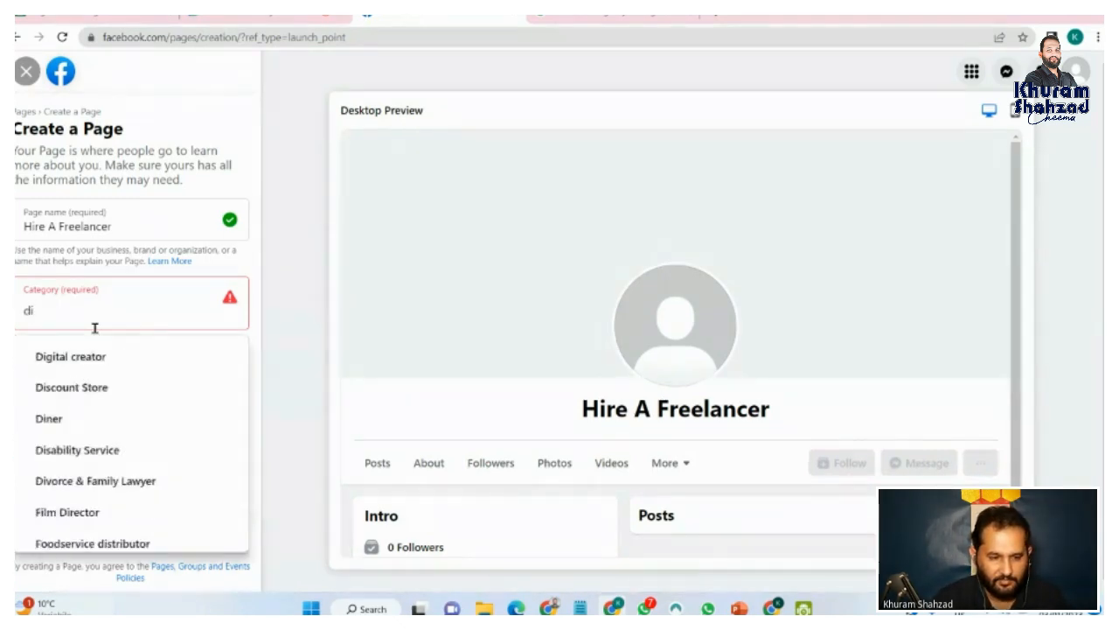
key(BackSpace)
text(Digital)
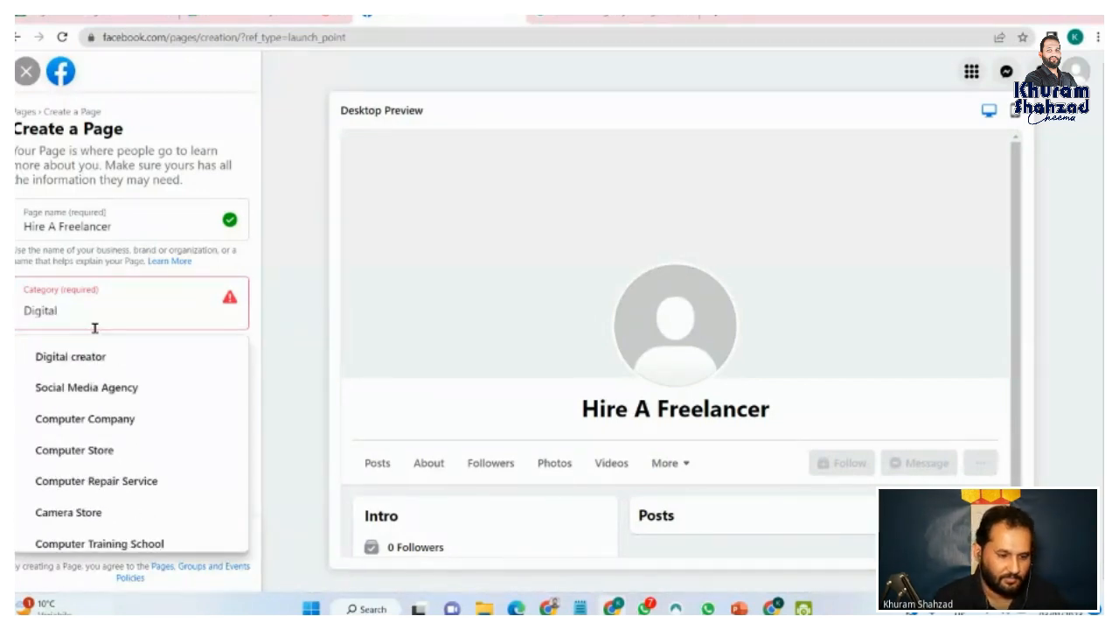
click(108, 387)
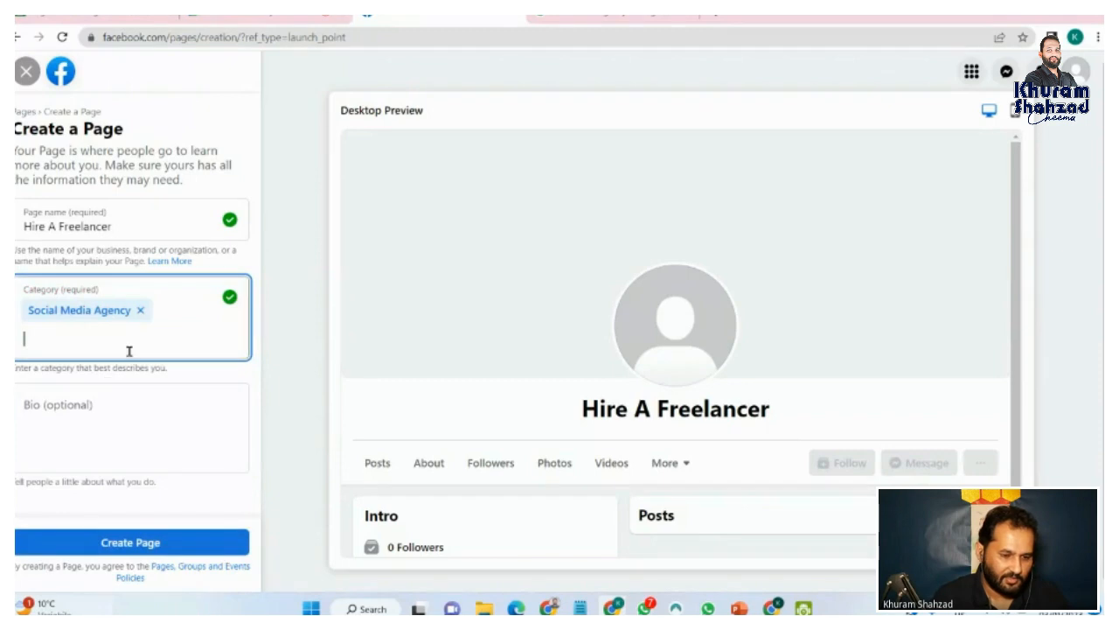
text(mar)
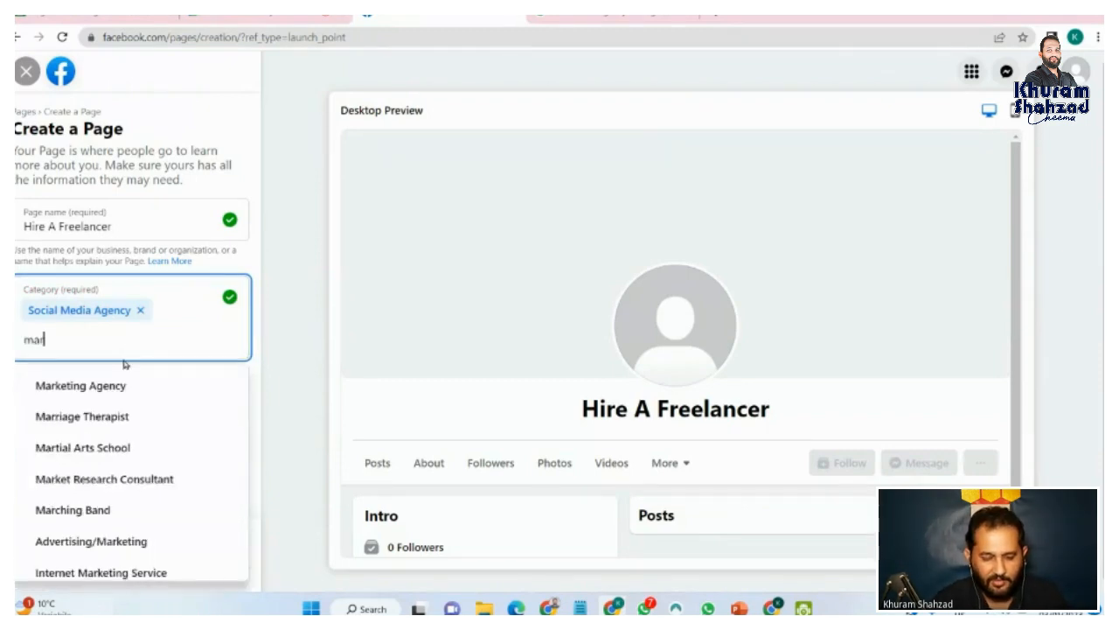
text(keting)
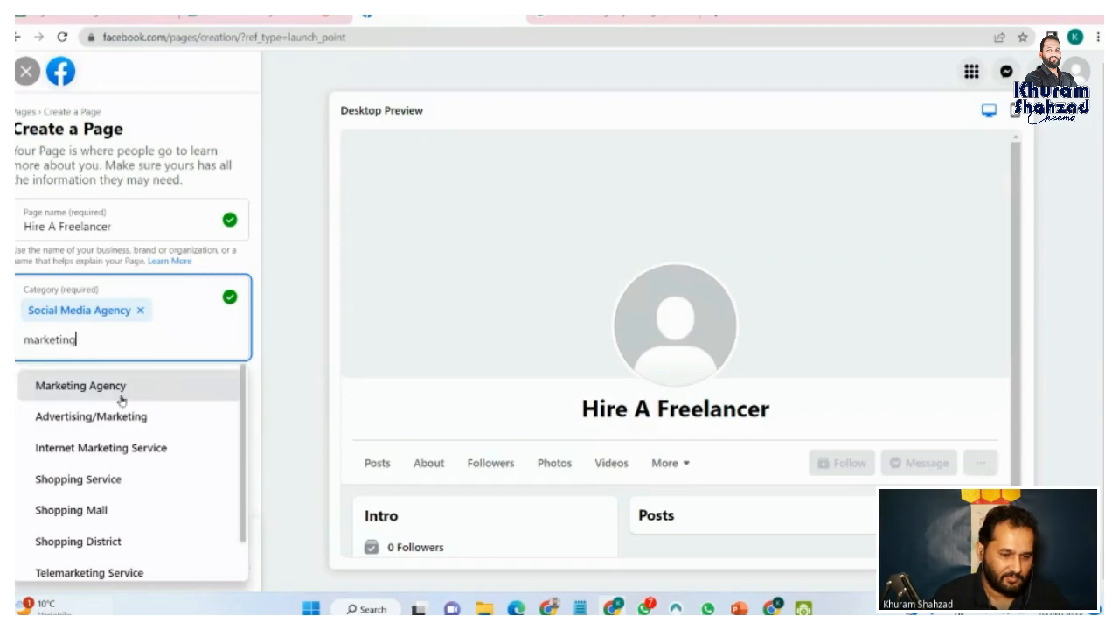
click(122, 401)
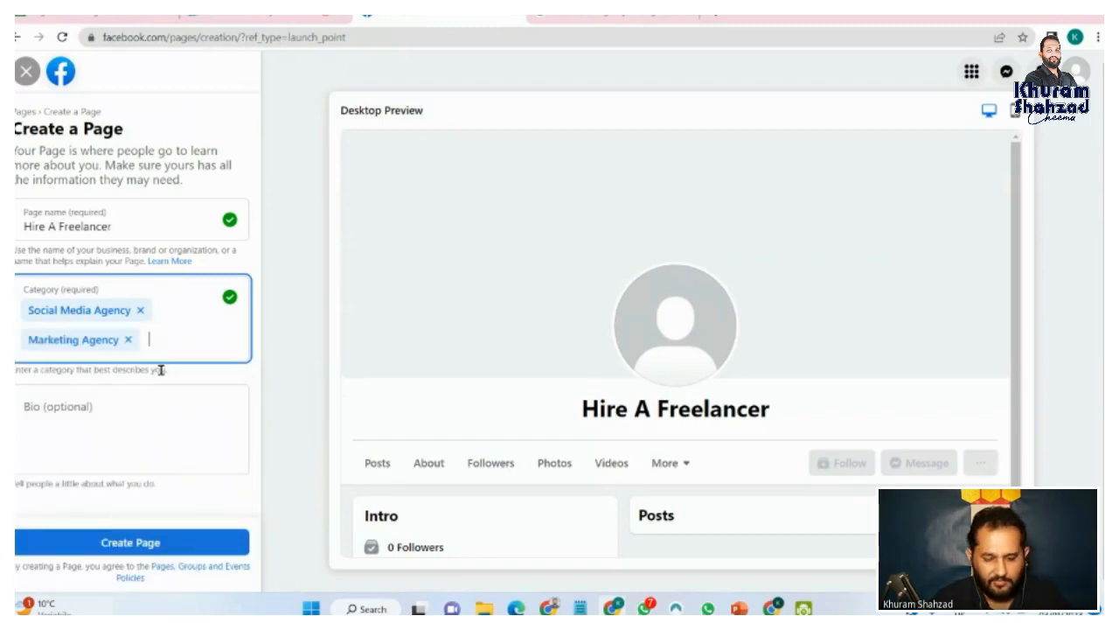
Step: Add Internet Marketing Service as the third page category and move on to the bio field
text(market)
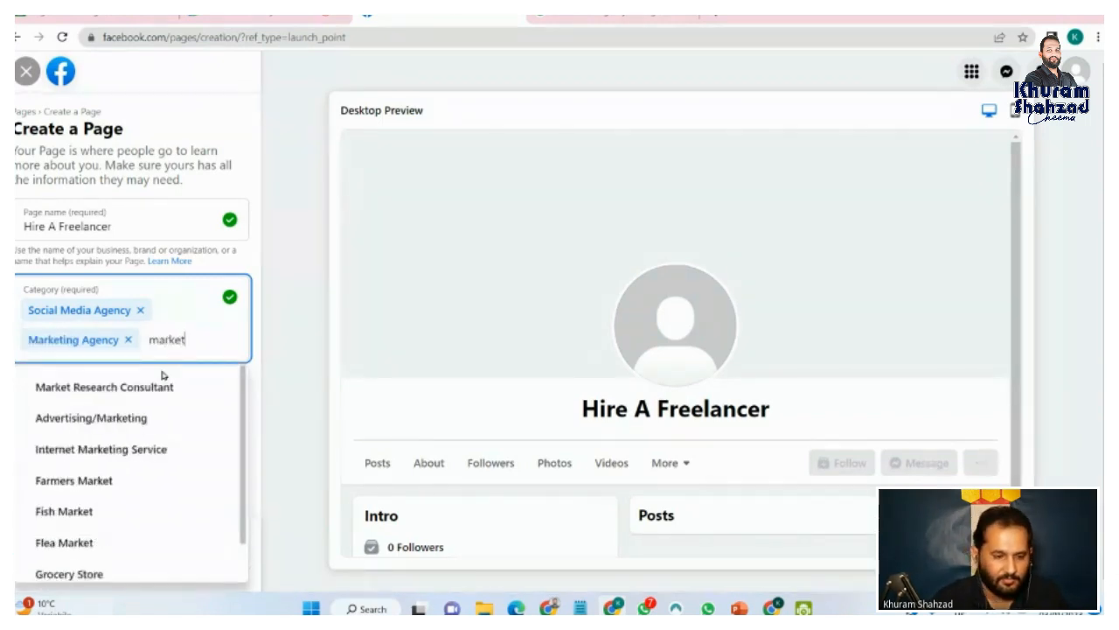
click(121, 448)
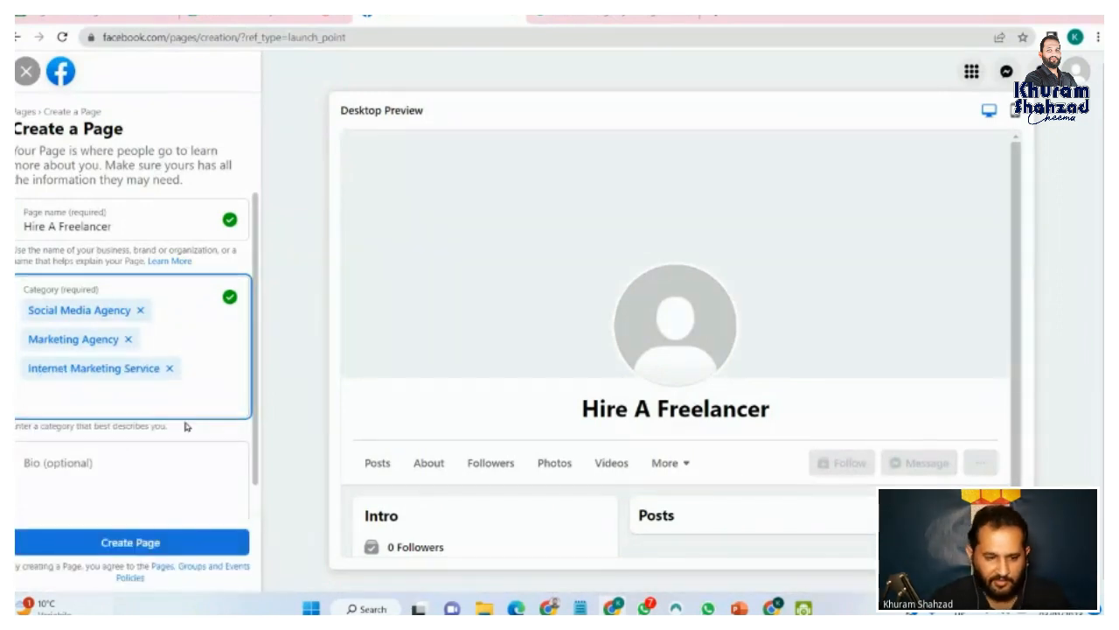
key(Tab)
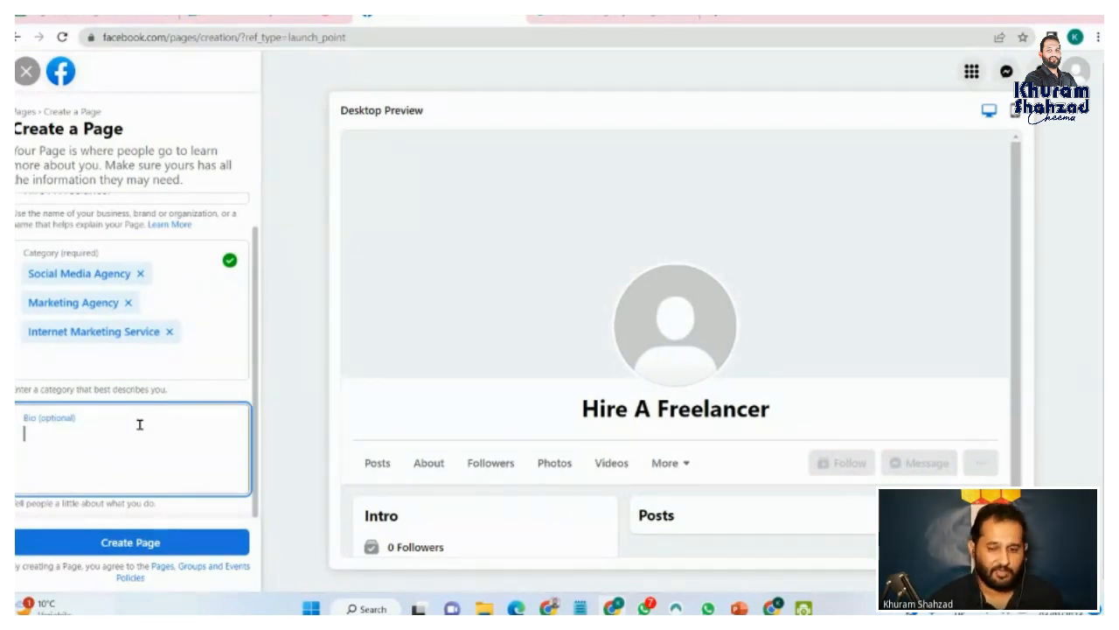
Step: Start the page bio with "We are providing expert Virtual Assistants", correcting the spelling of the last word
scroll(125, 430, up, 1)
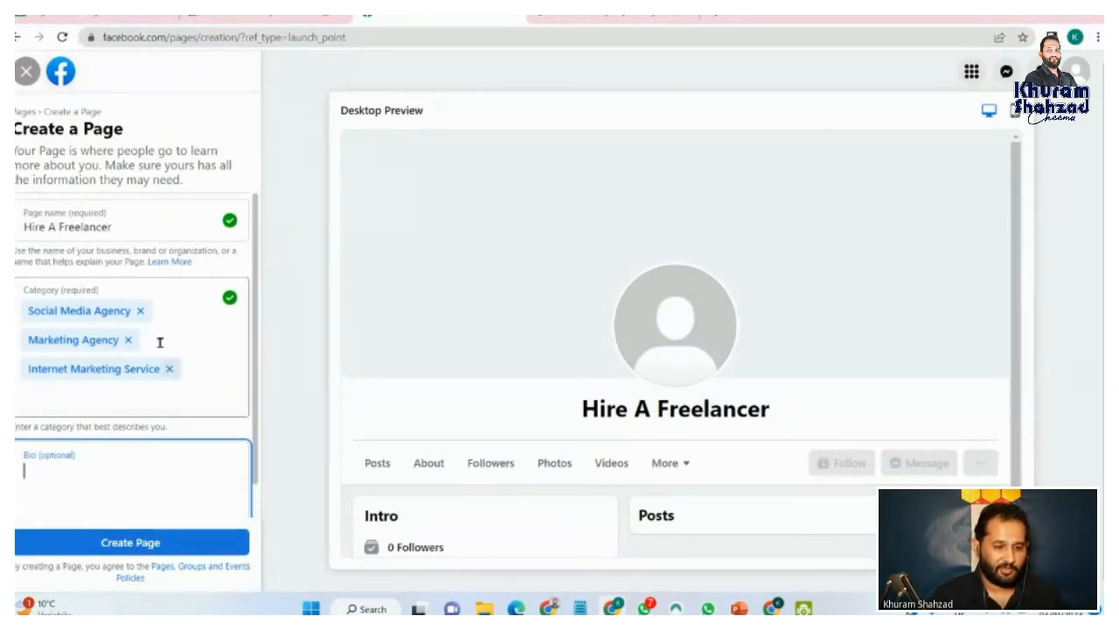
scroll(135, 477, down, 1)
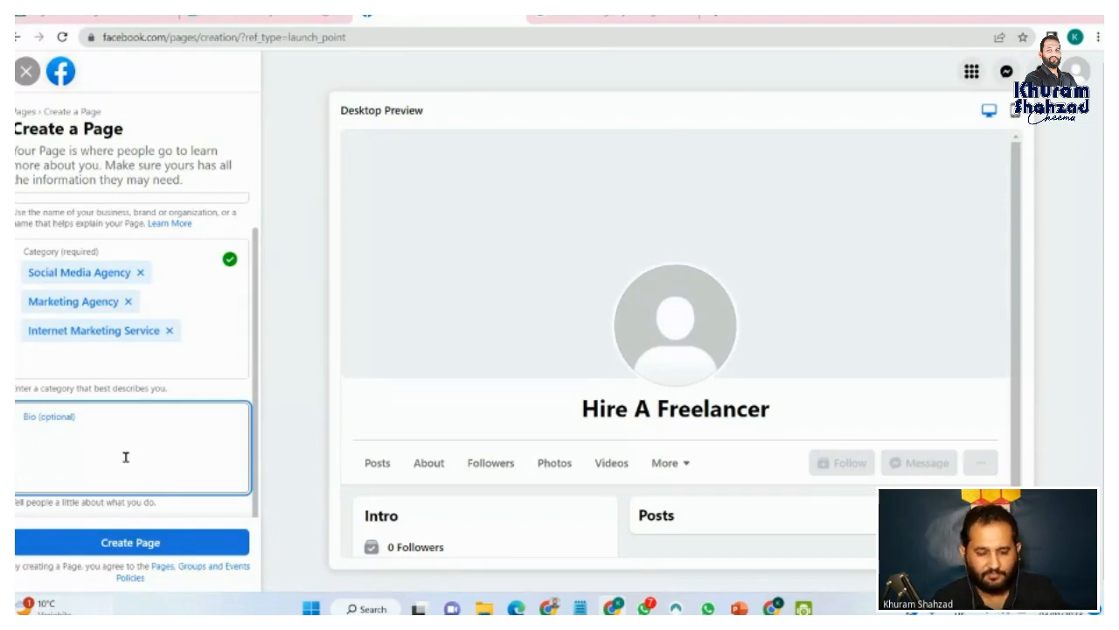
text(We )
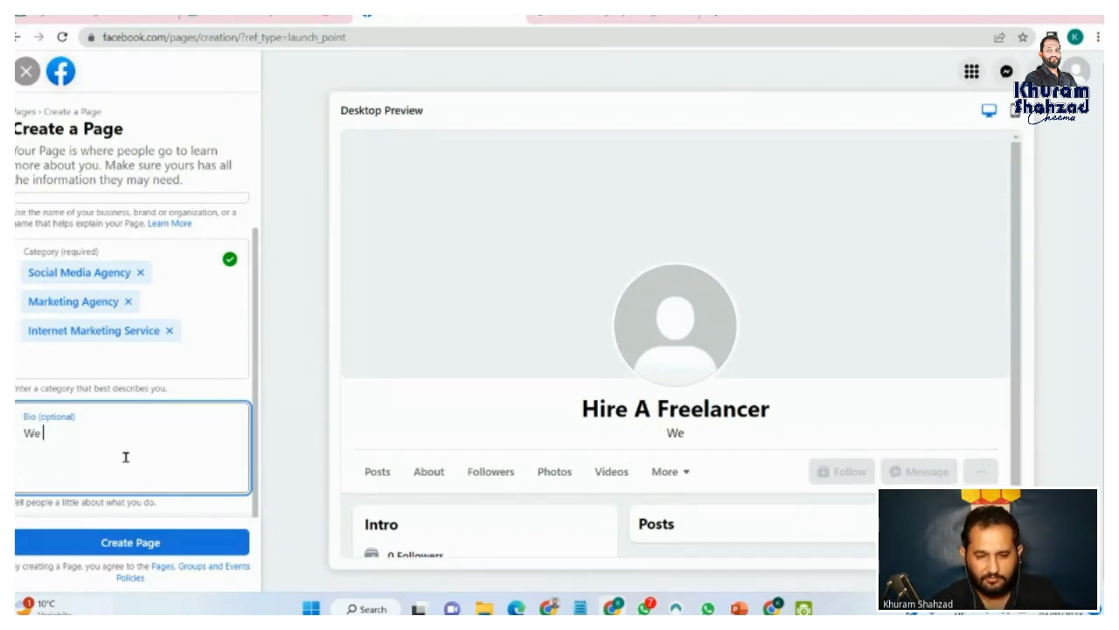
text(are)
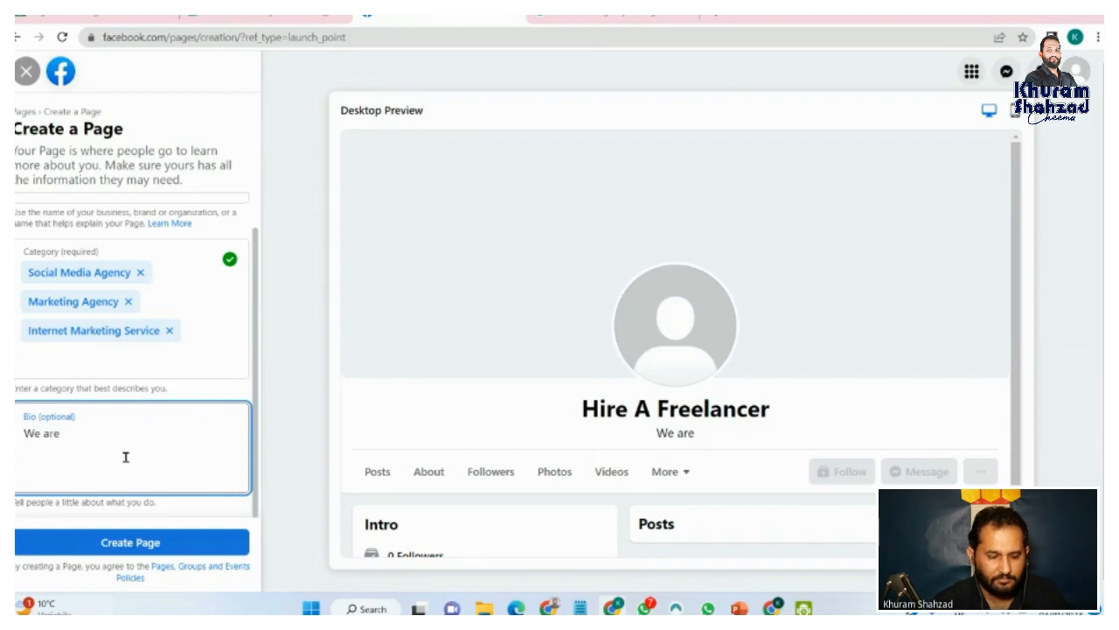
text(pr)
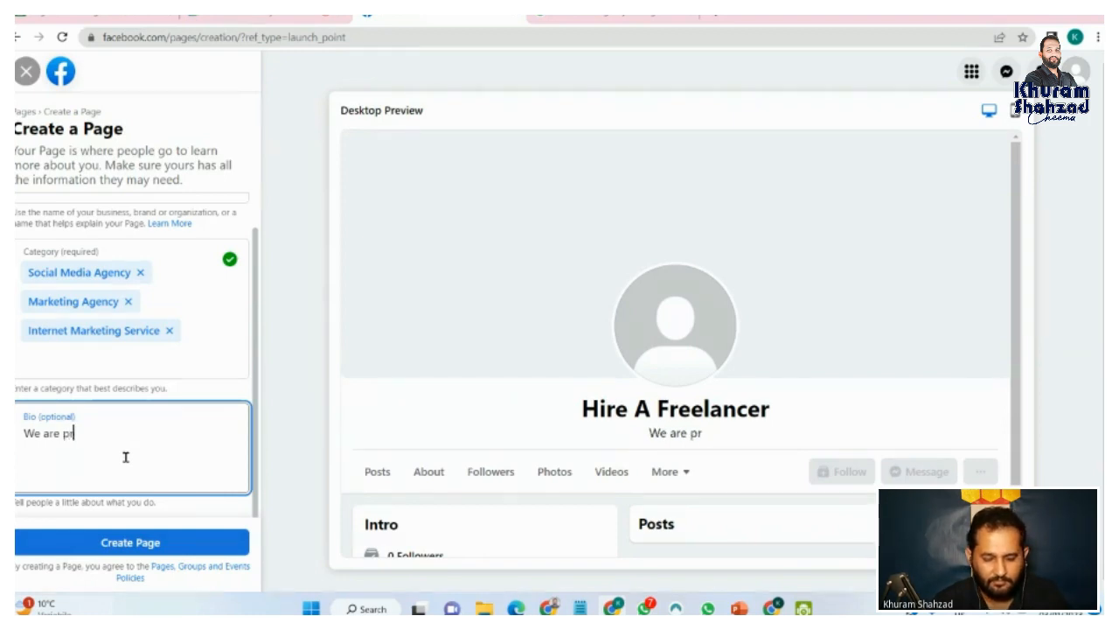
text(oviding )
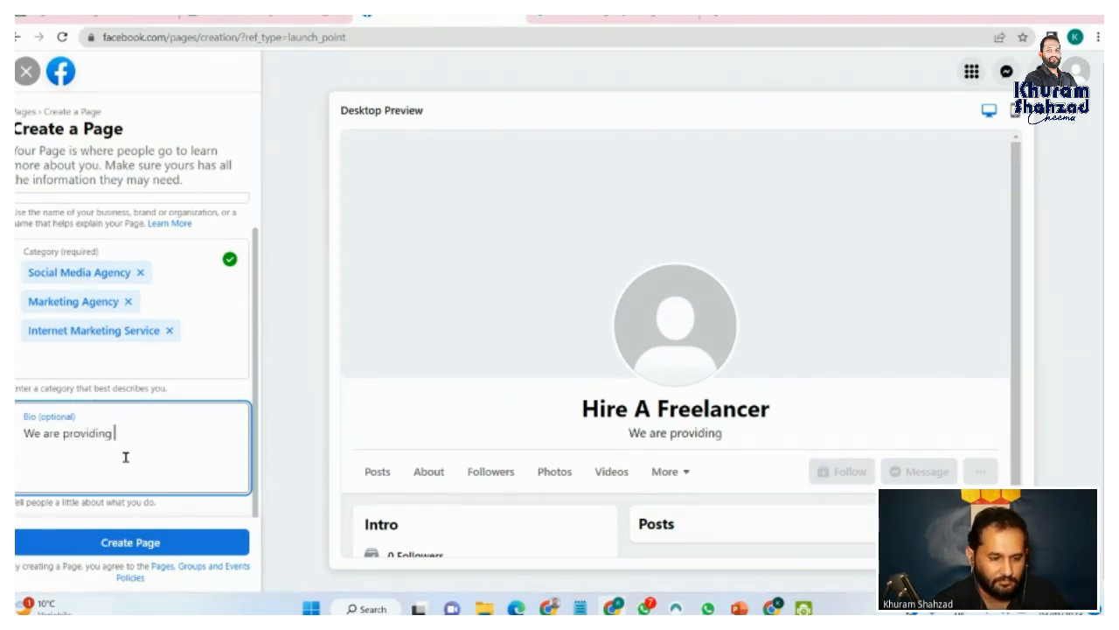
text(expert)
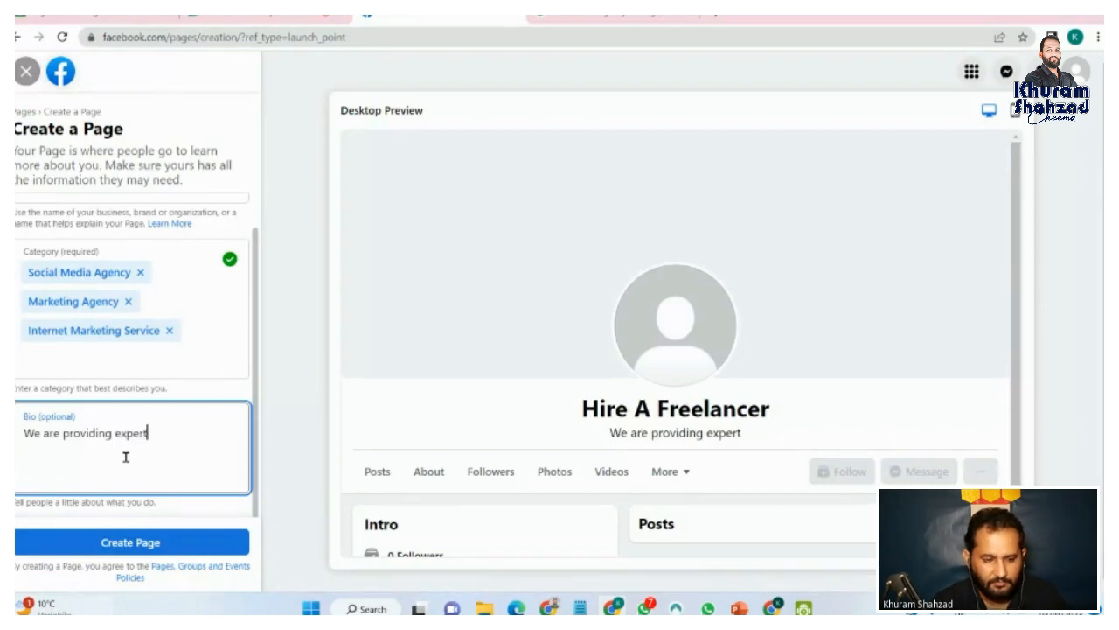
text( V)
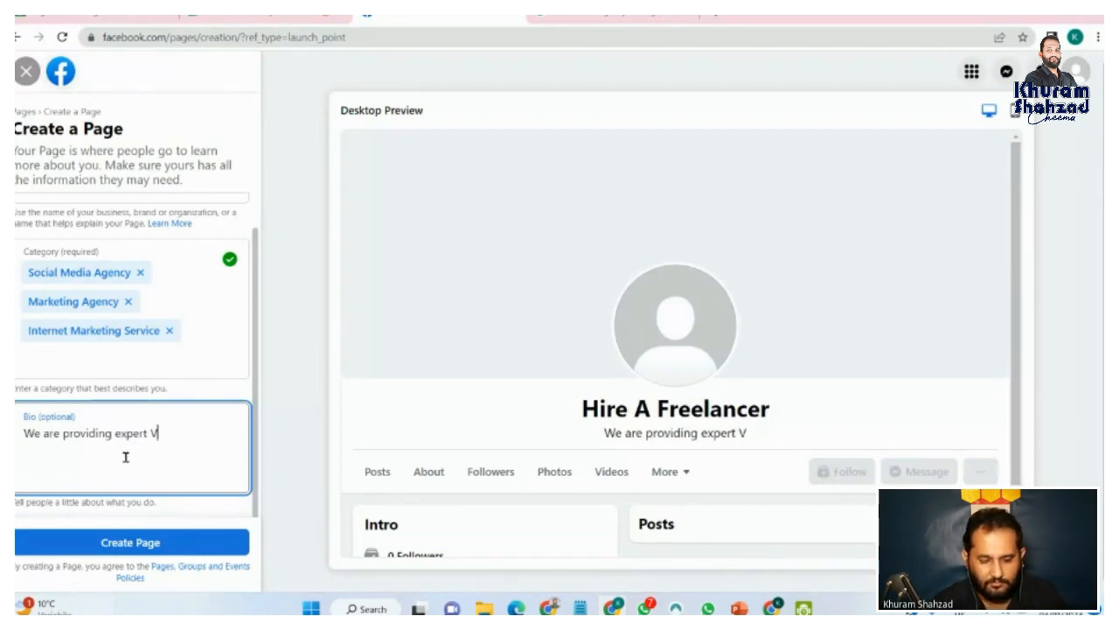
text(irtual )
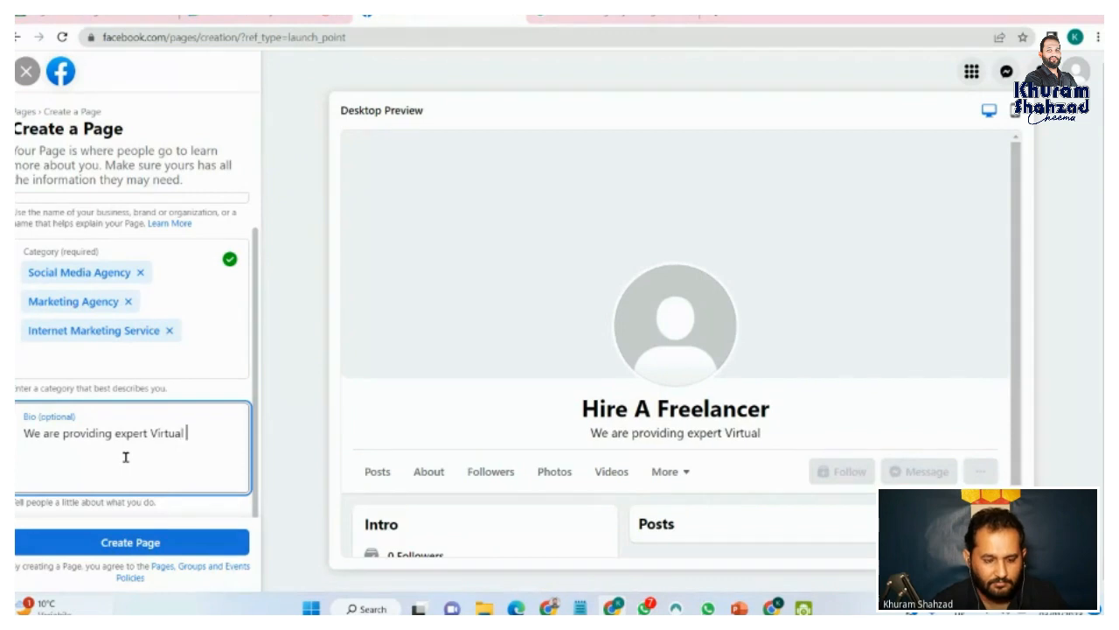
text(Assitan)
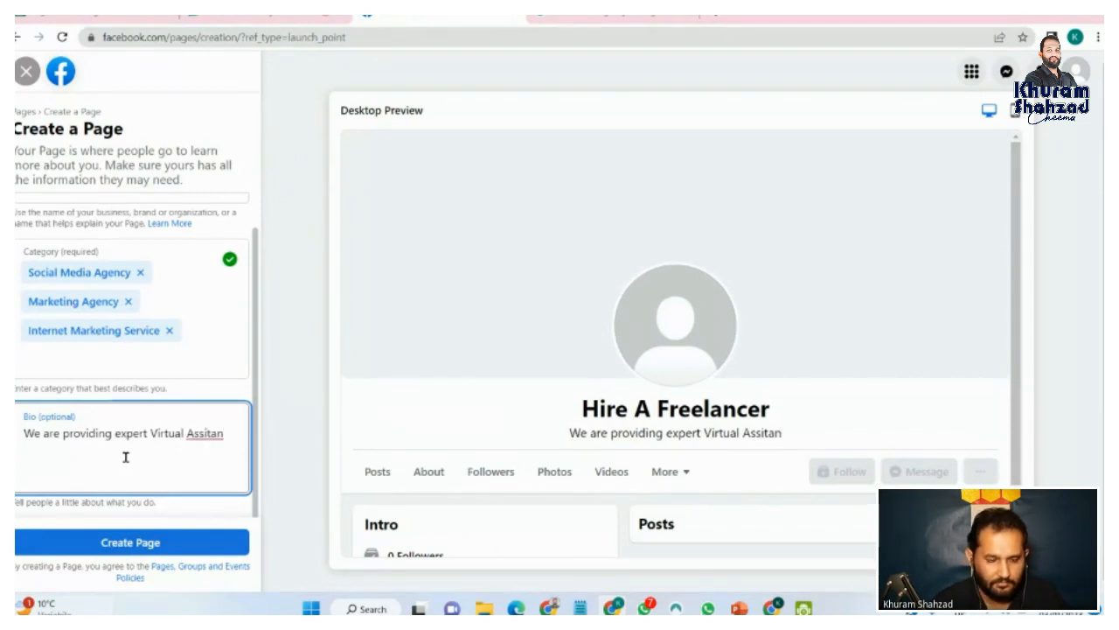
text(ts)
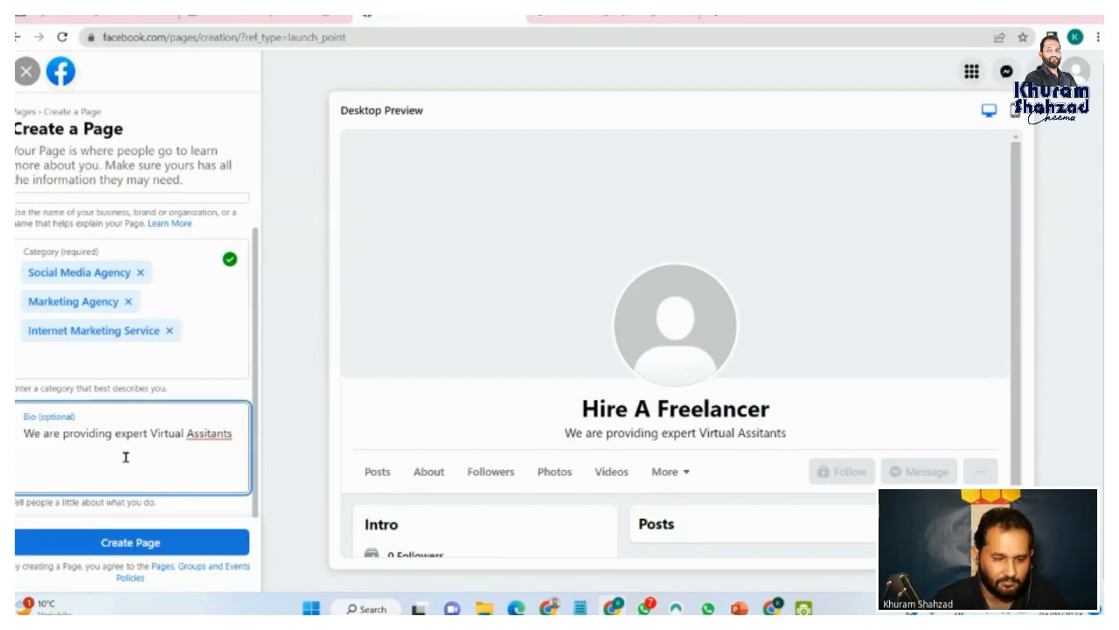
right_click(216, 435)
click(257, 213)
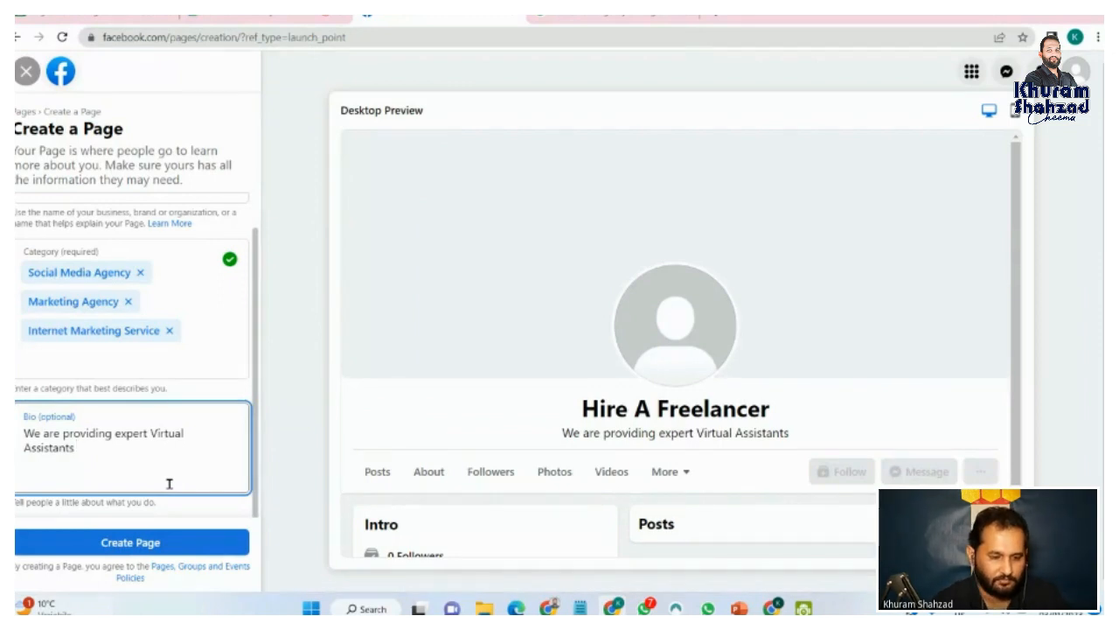
Step: Complete the bio with "to businesses to grow." and create the page
text(to )
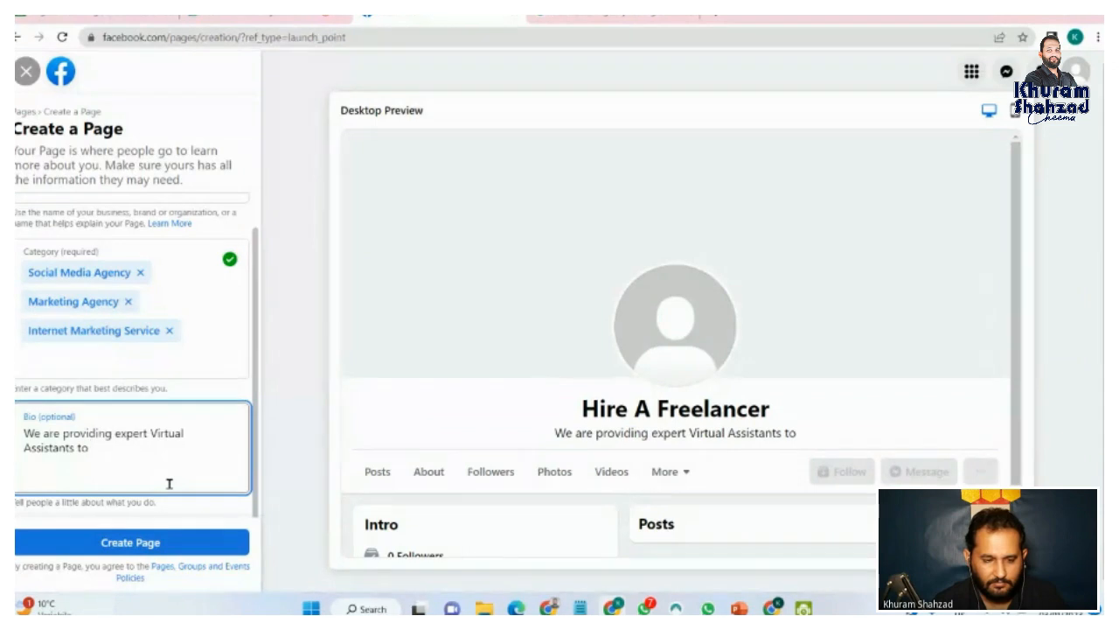
text(busin)
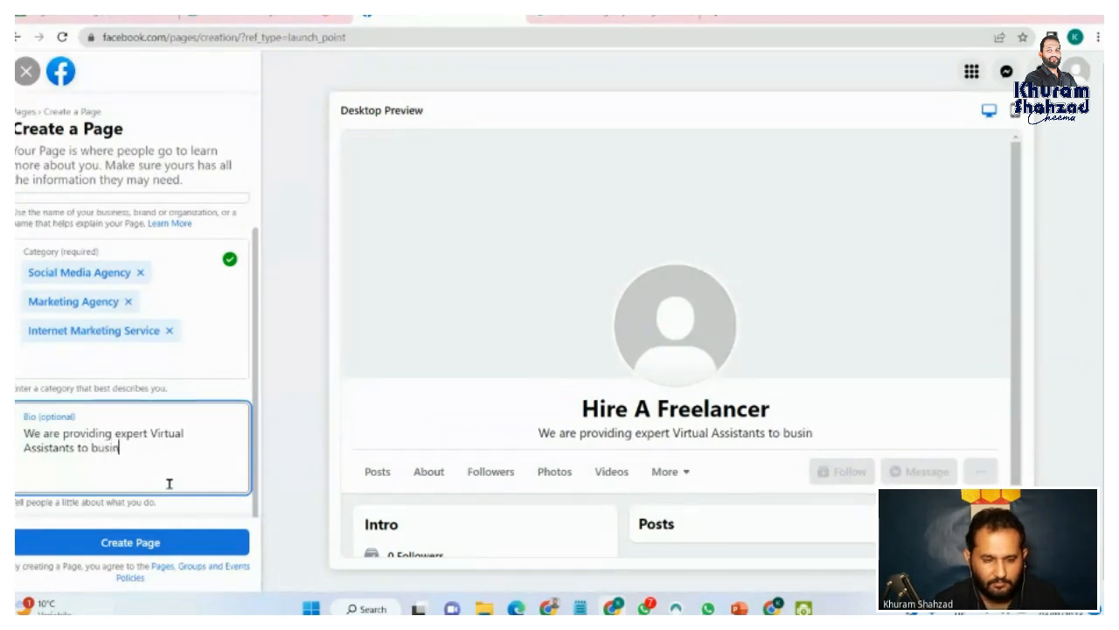
text(esses )
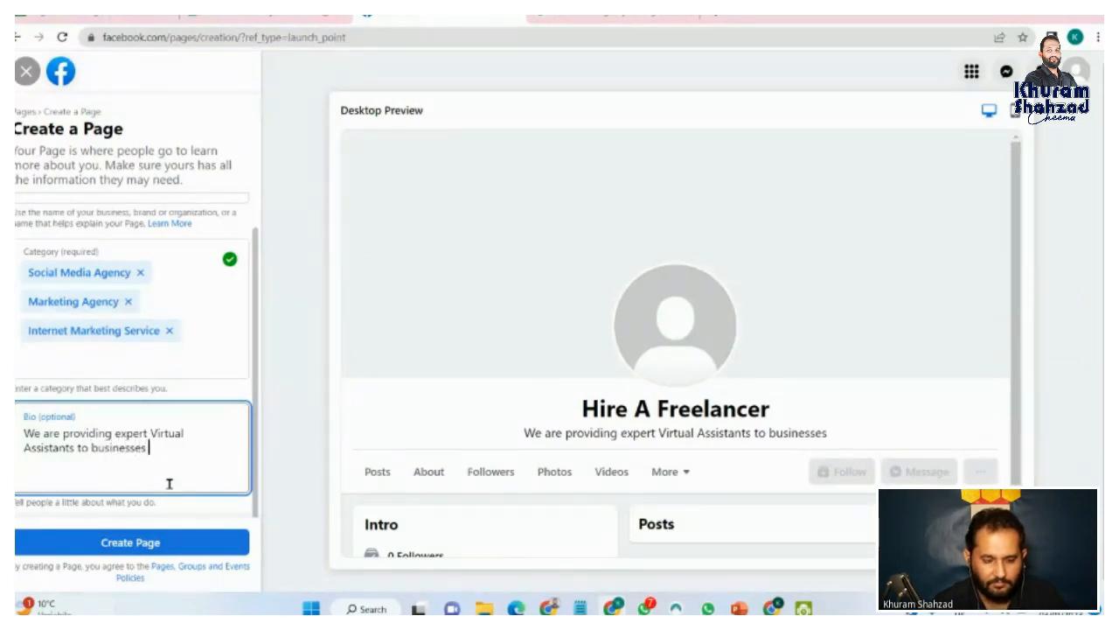
text(to grow.)
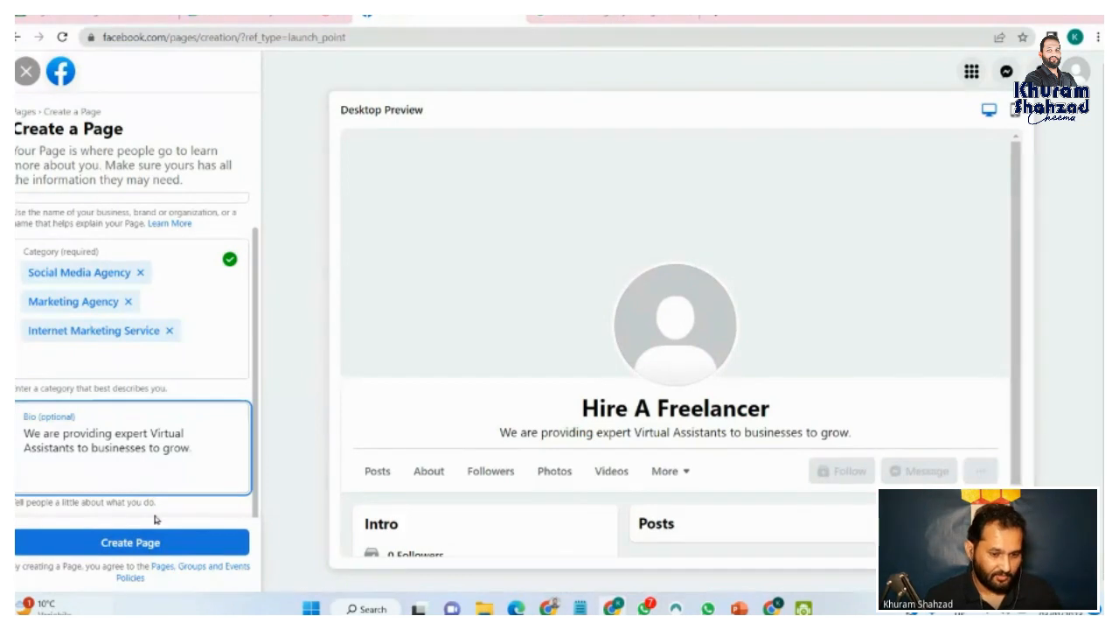
click(203, 546)
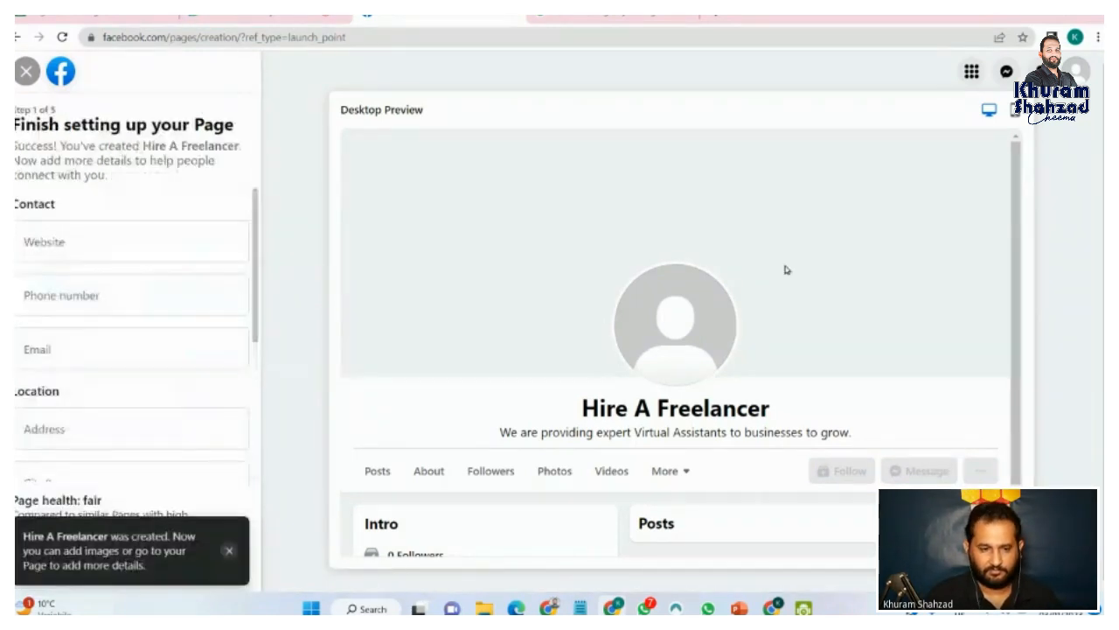
Step: Look through the contact, location and hours fields of the first page setup stage
click(106, 249)
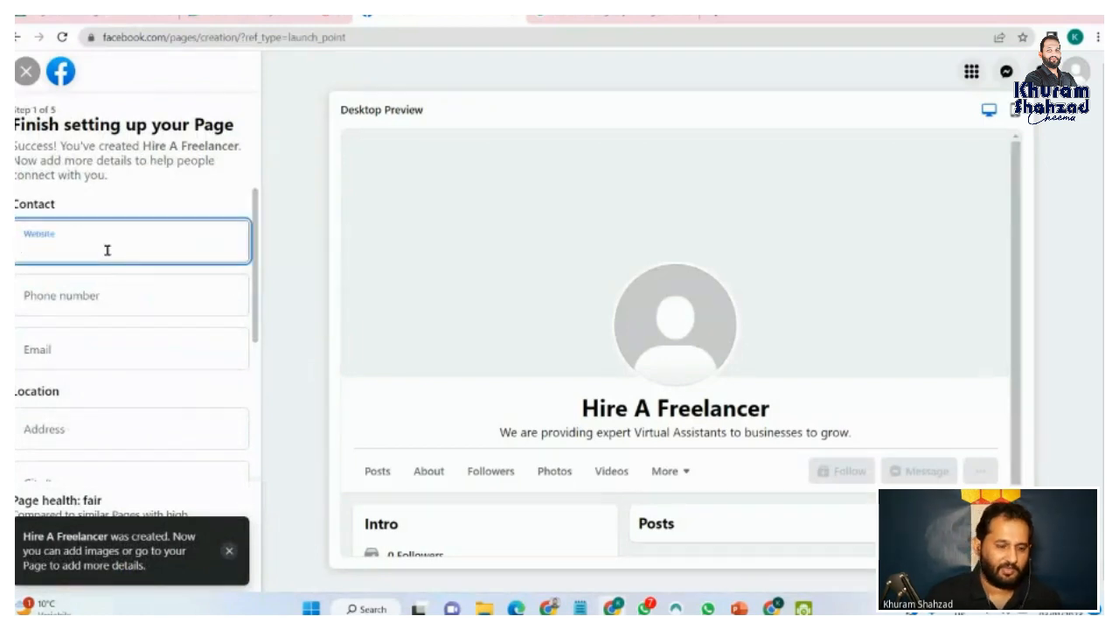
click(113, 297)
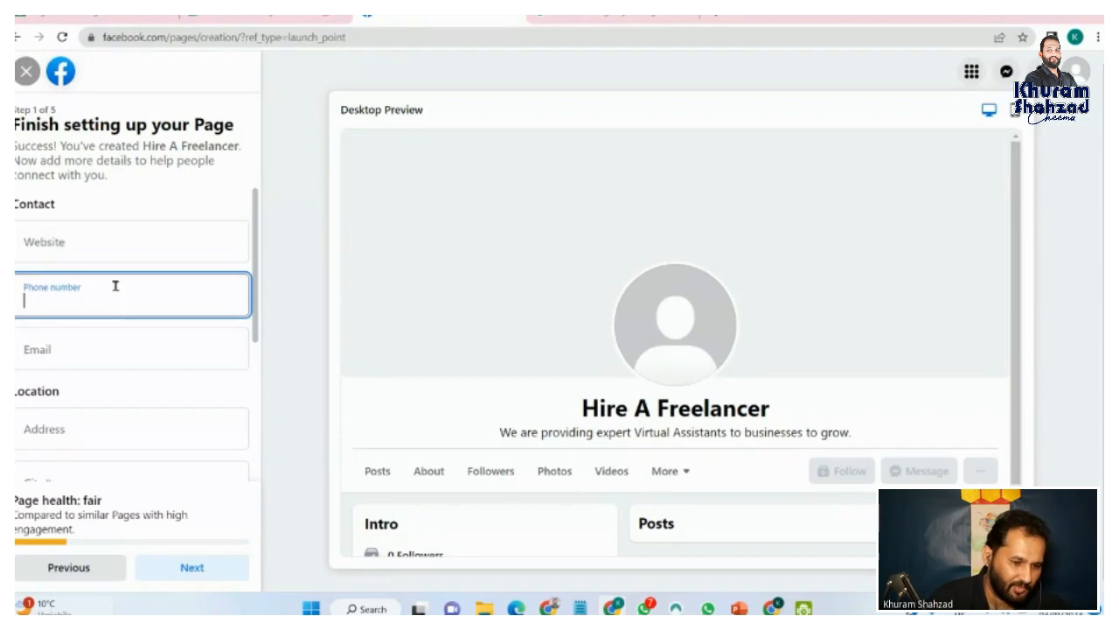
click(122, 247)
click(94, 350)
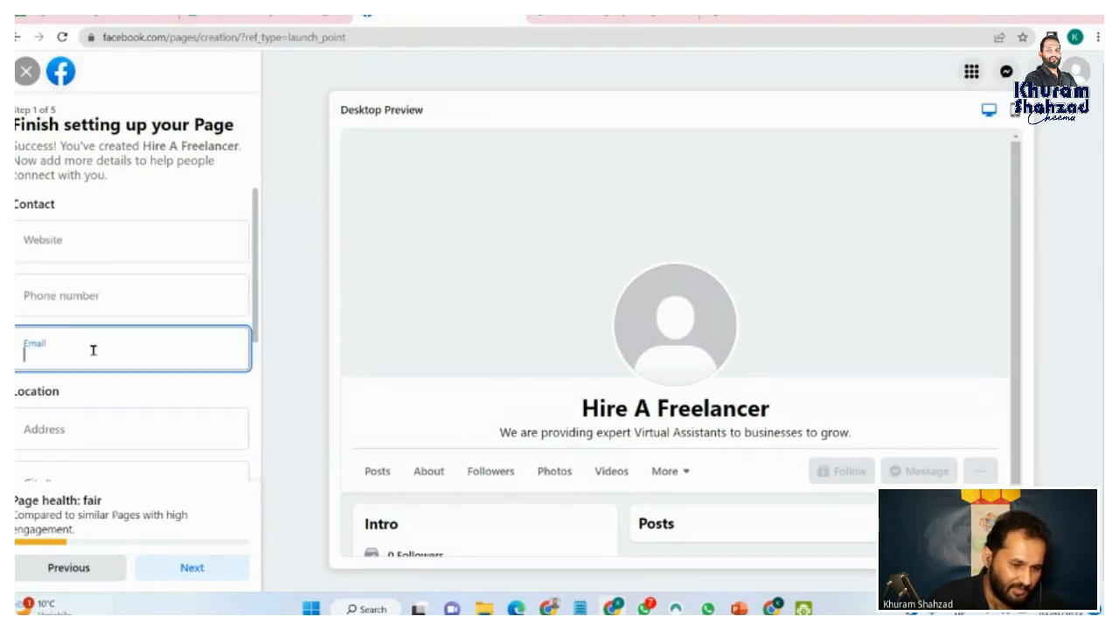
click(92, 416)
scroll(255, 244, down, 2)
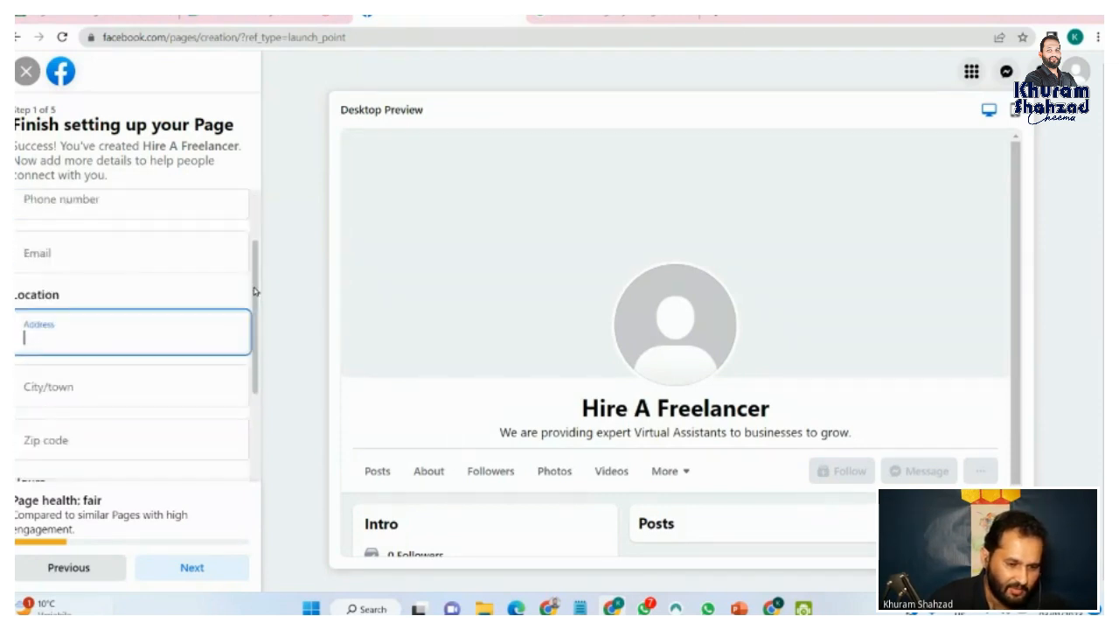
click(110, 311)
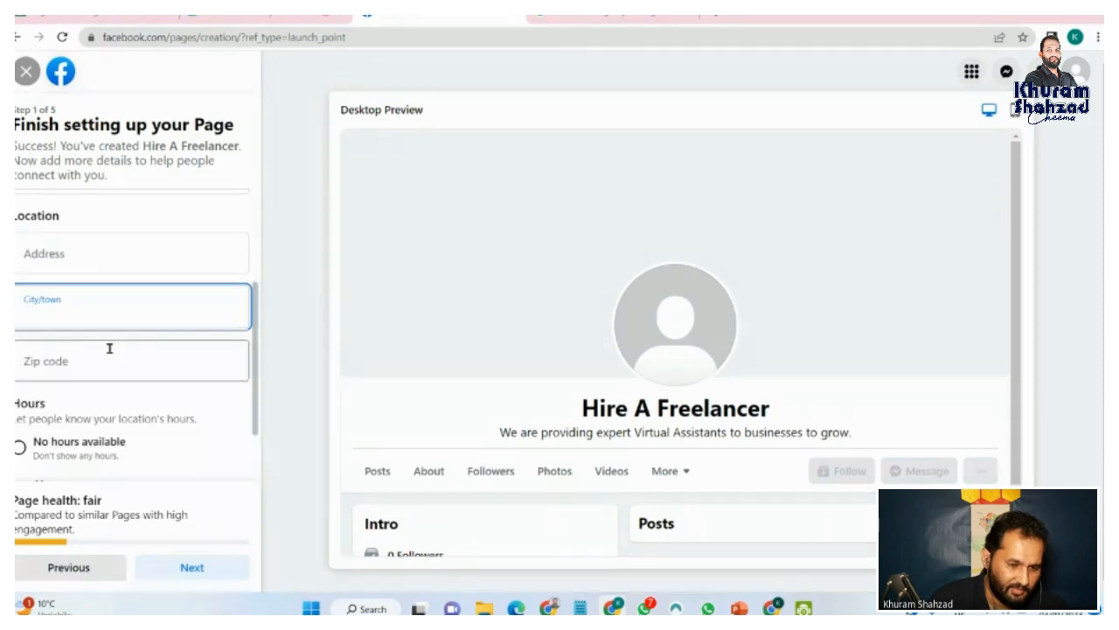
click(171, 360)
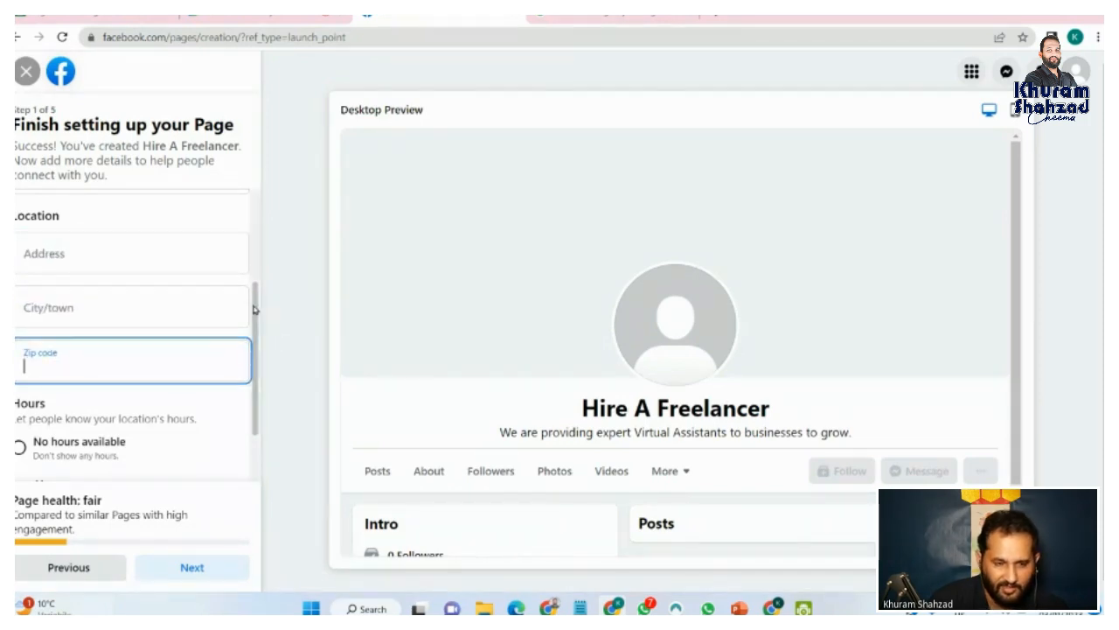
drag(254, 309, 255, 385)
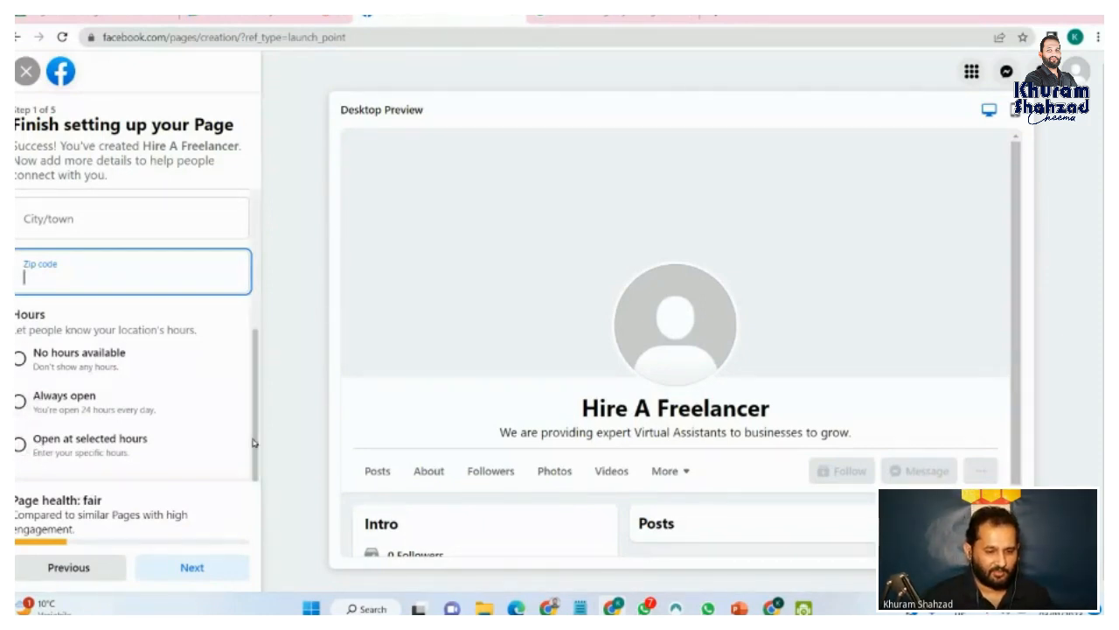
scroll(175, 394, up, 3)
click(124, 243)
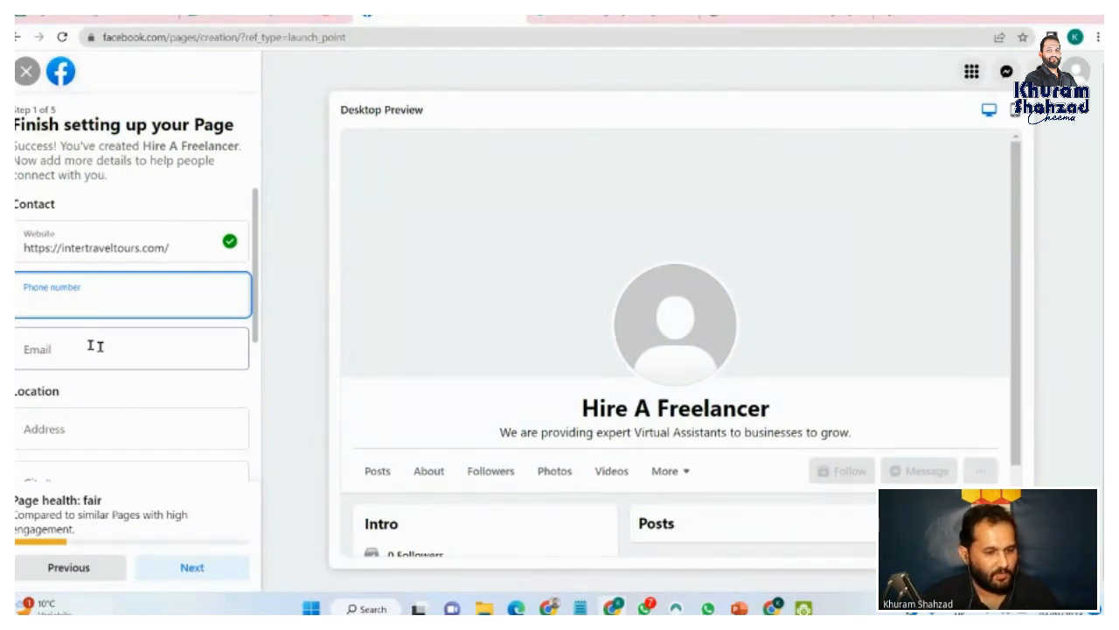
click(94, 346)
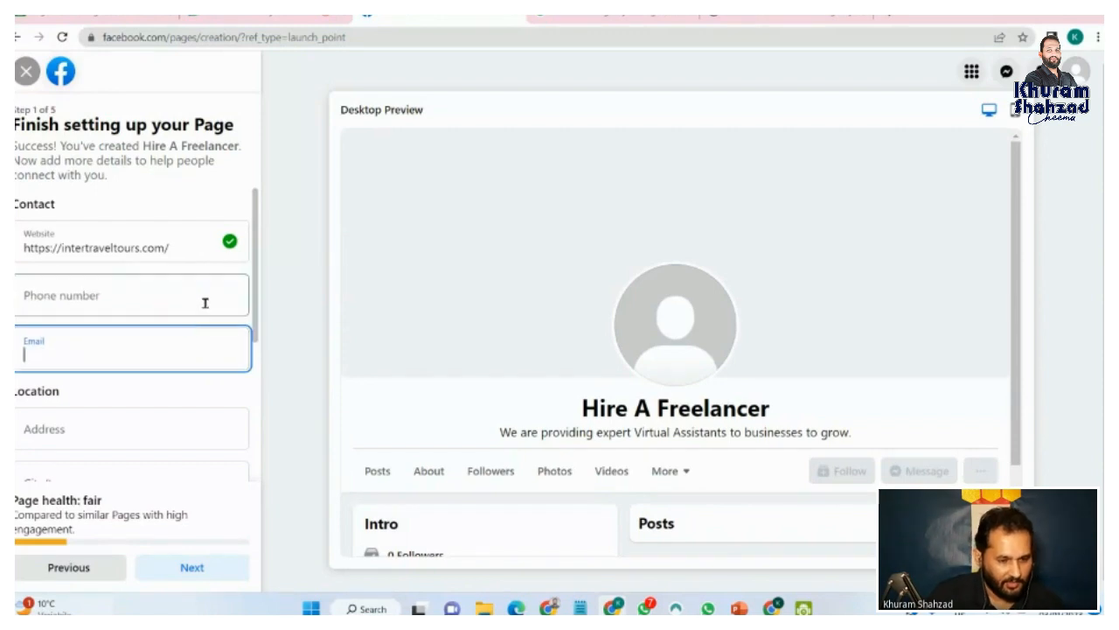
Step: Fill in the page's contact email, reusing the domain copied from the website address and completing its missing first letter
drag(161, 239, 52, 248)
key(ctrl+c)
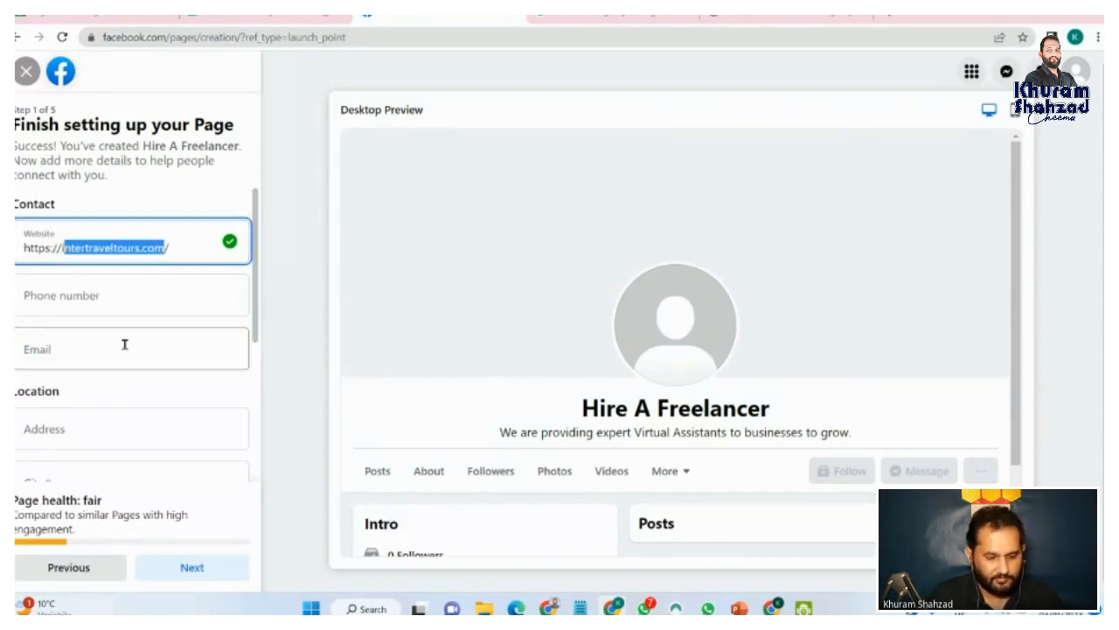
click(112, 354)
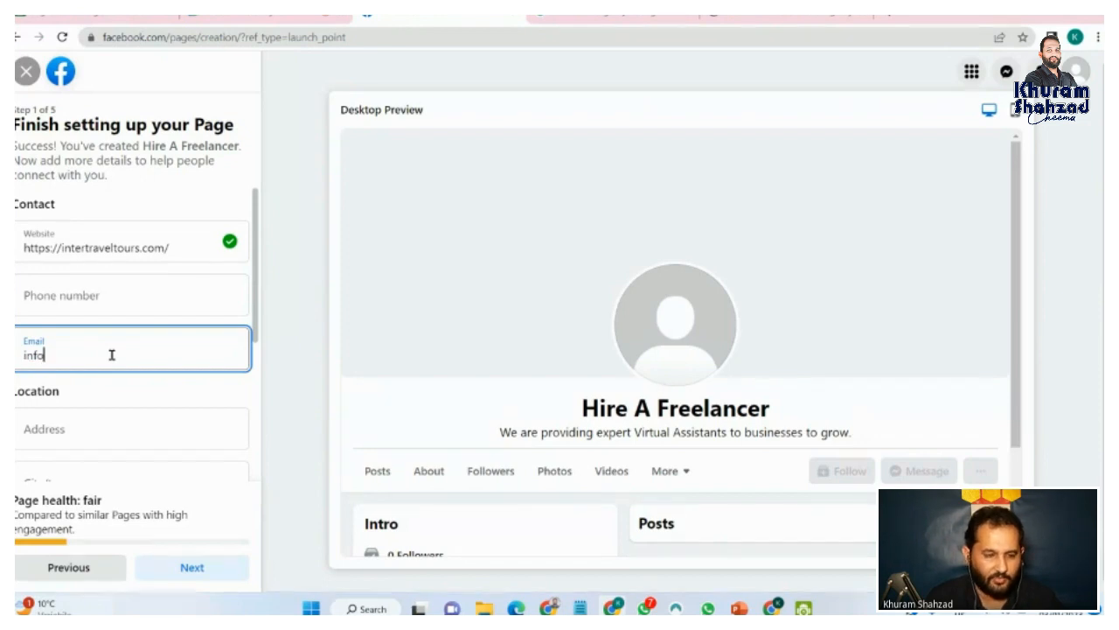
text(info@)
key(ctrl+v)
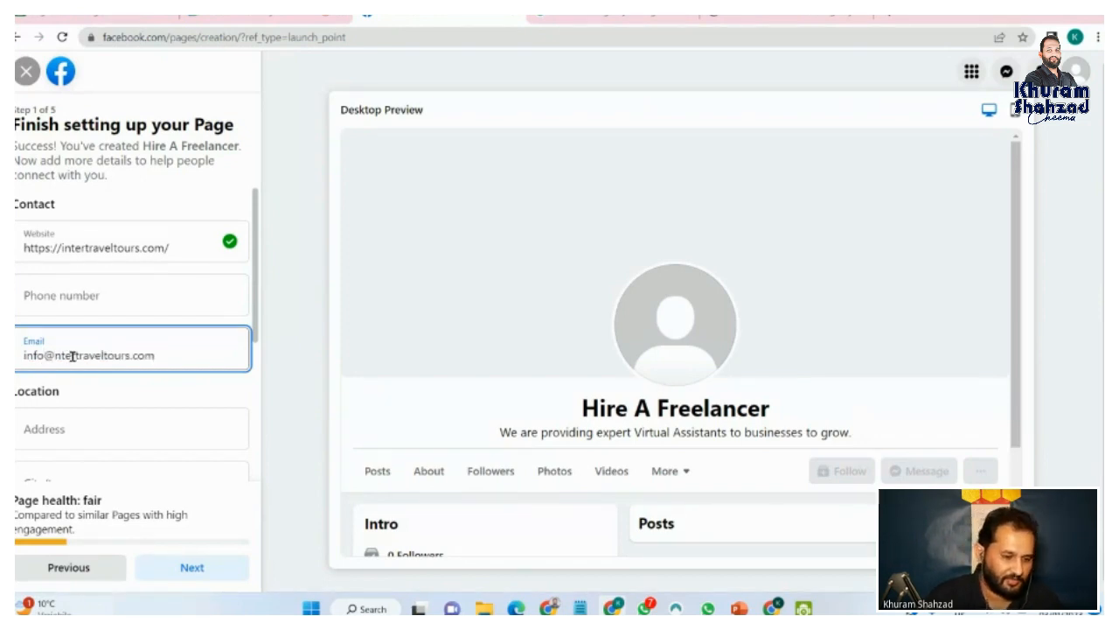
text(i)
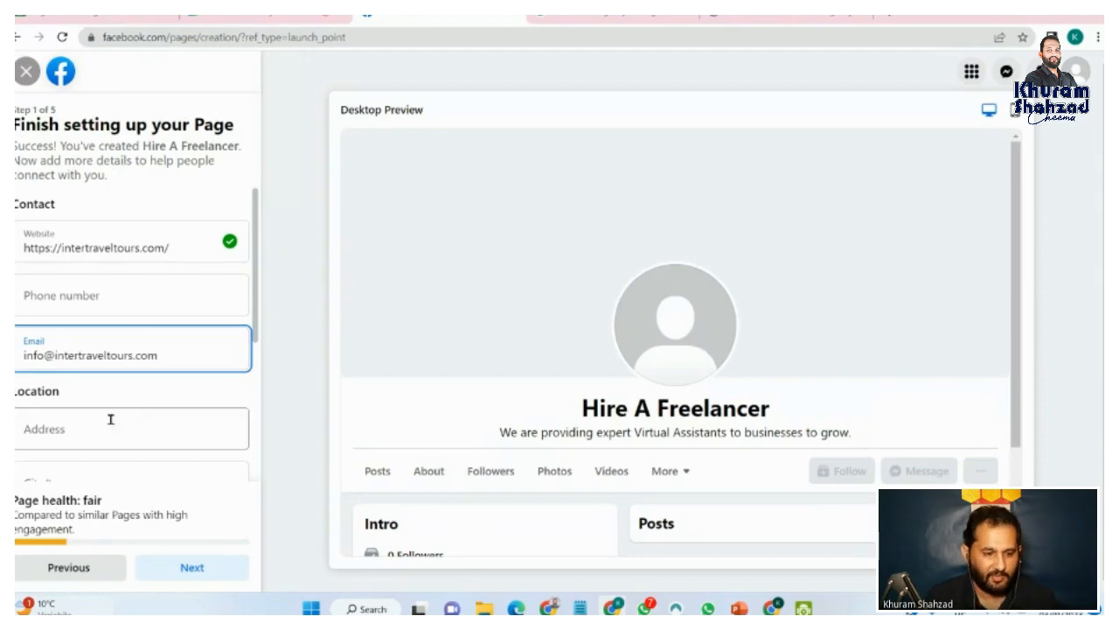
Step: Enter the city name as the page's address and go on to the city/town field
click(122, 431)
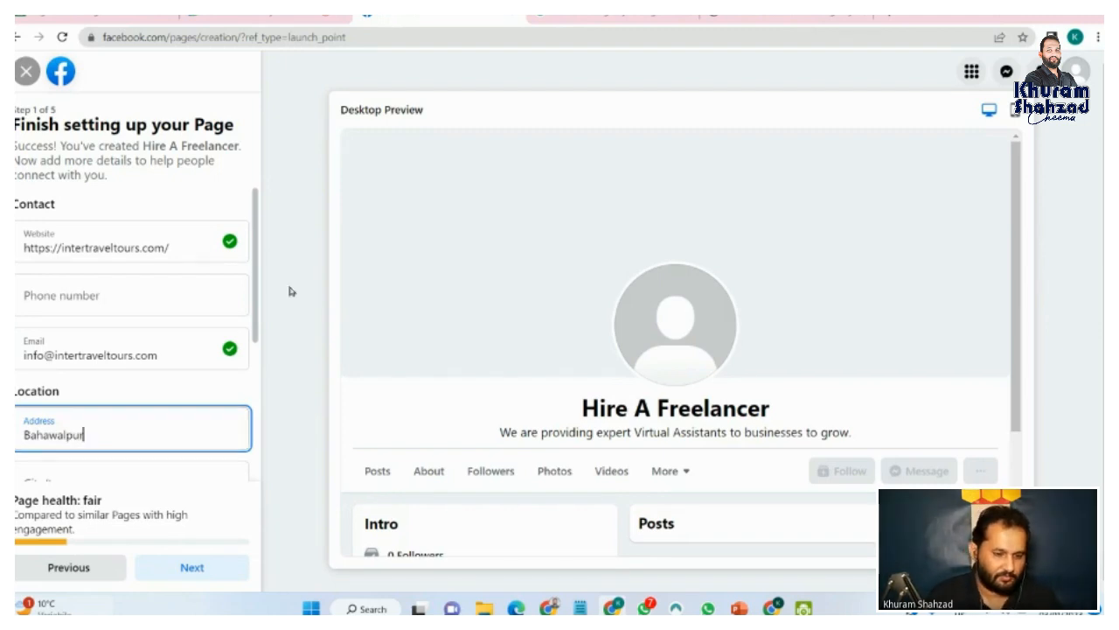
scroll(241, 339, down, 1)
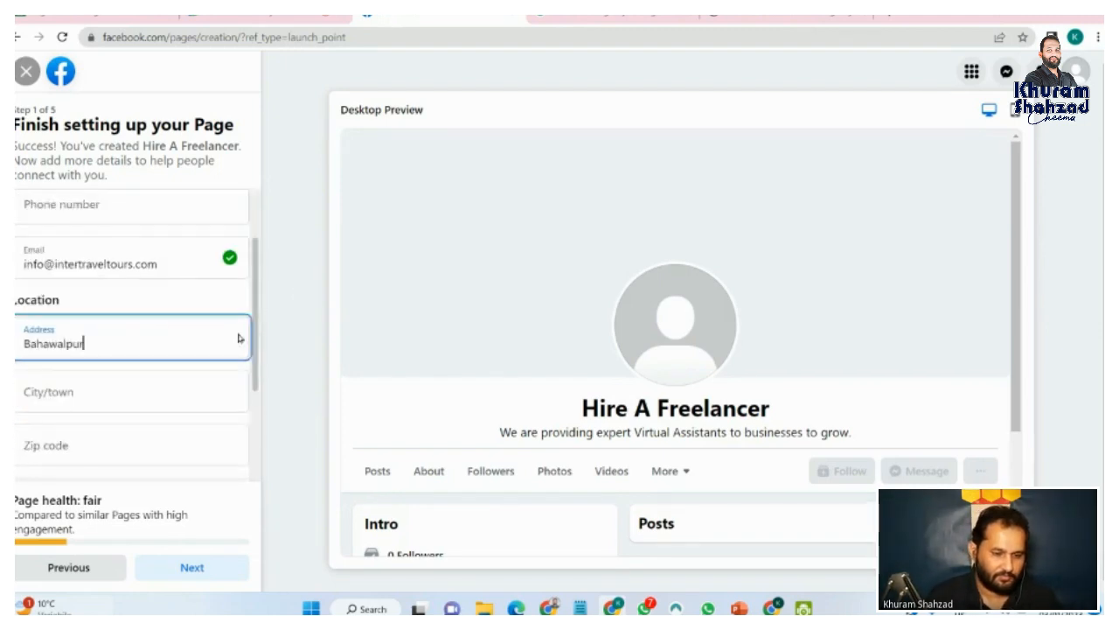
click(142, 401)
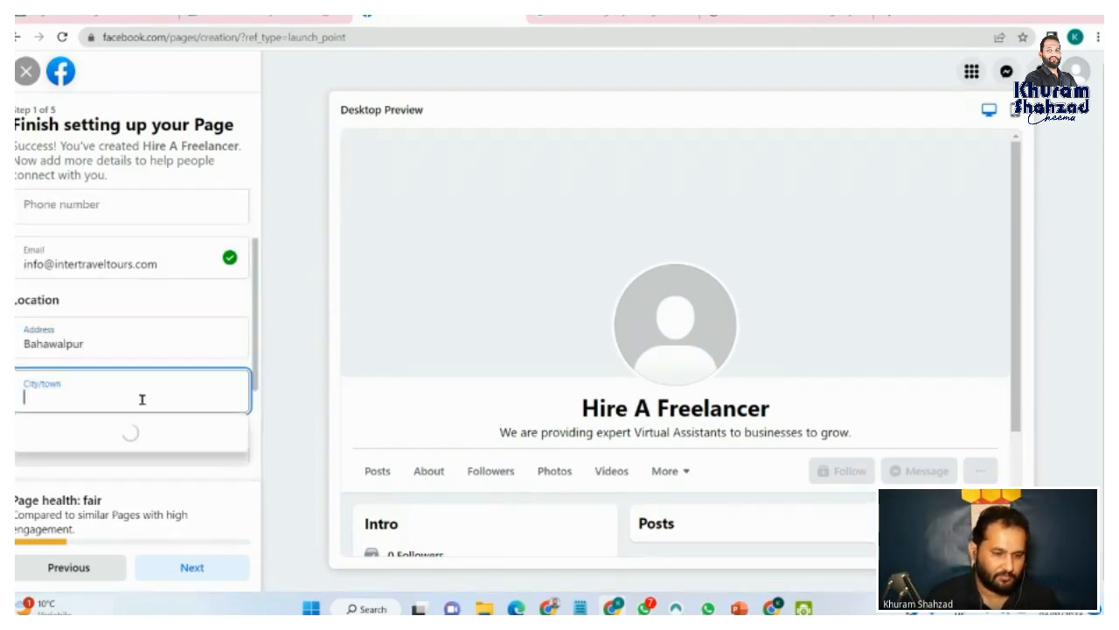
Step: Move the city name from the address field to the city/town field and choose the matching city suggestion
click(107, 345)
double_click(107, 345)
key(ctrl+c)
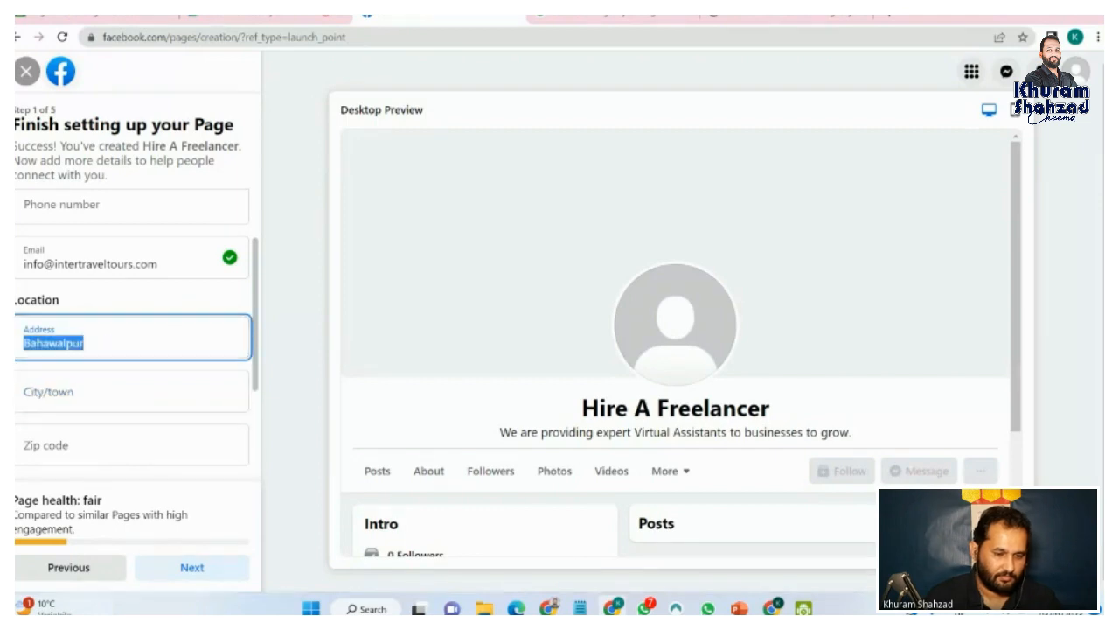
key(BackSpace)
click(109, 402)
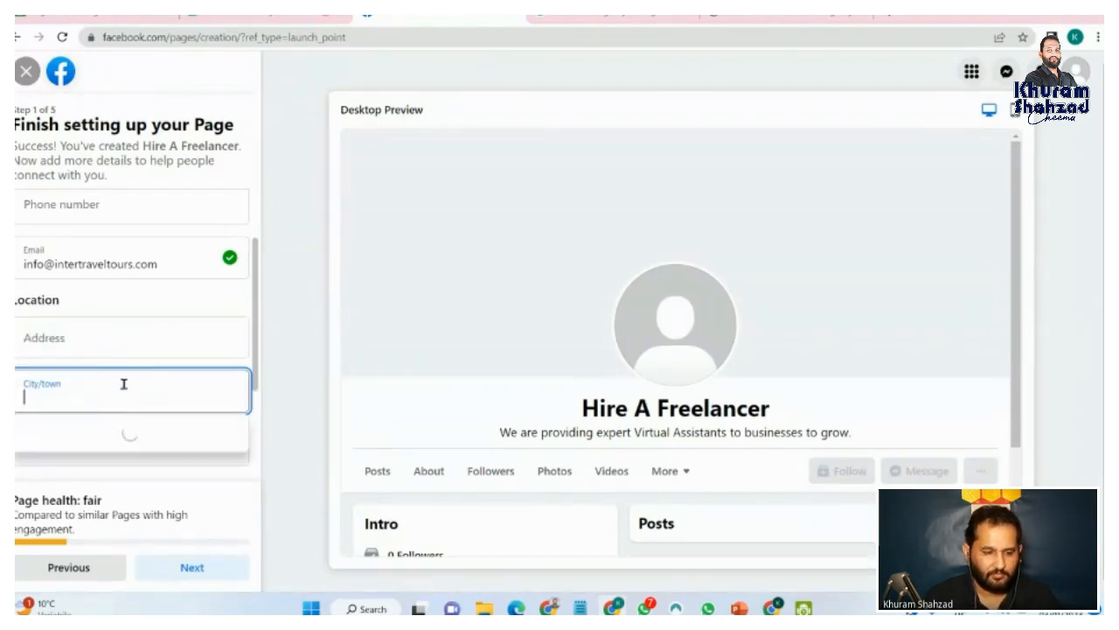
key(ctrl+v)
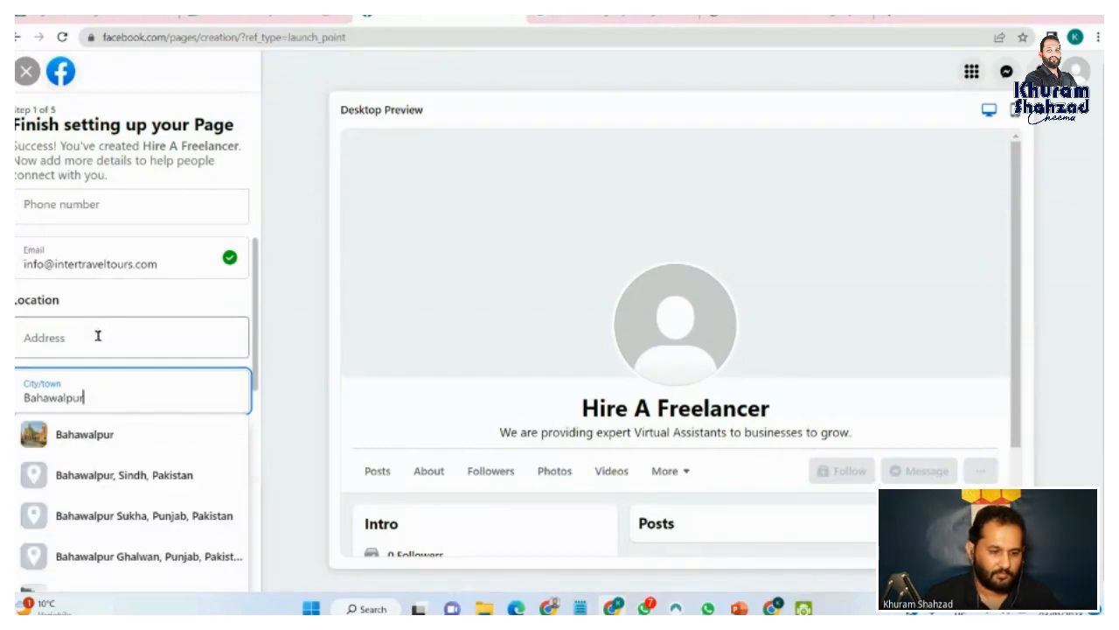
click(113, 439)
Step: Enter the page's trade center address starting with the copied city name, fix its last word's capitalization, and fill in the zip code
key(ctrl+c)
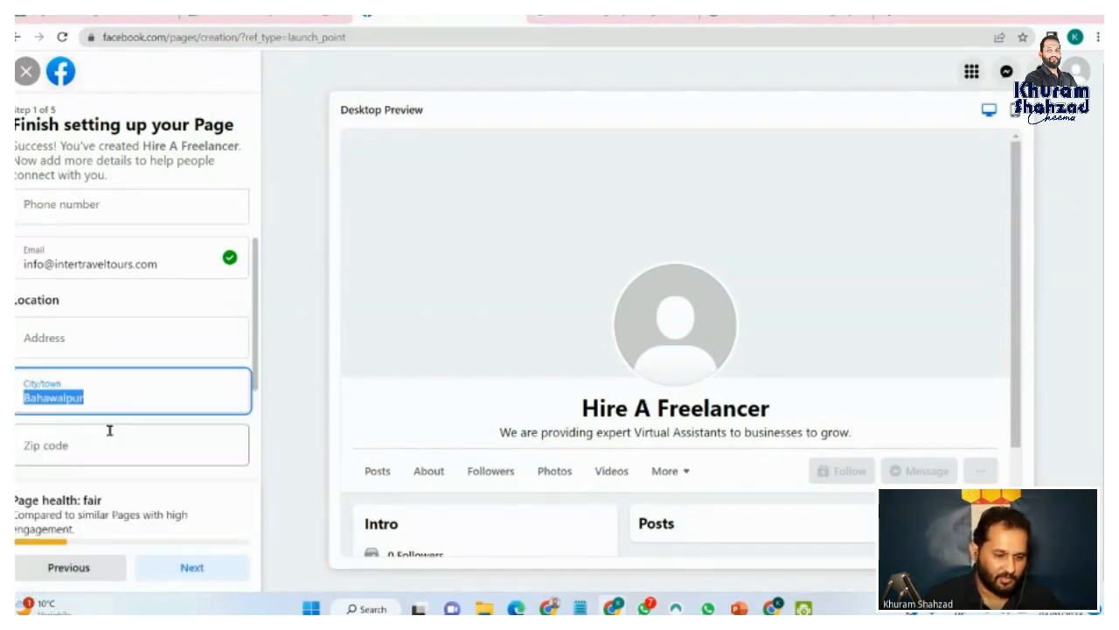
click(115, 337)
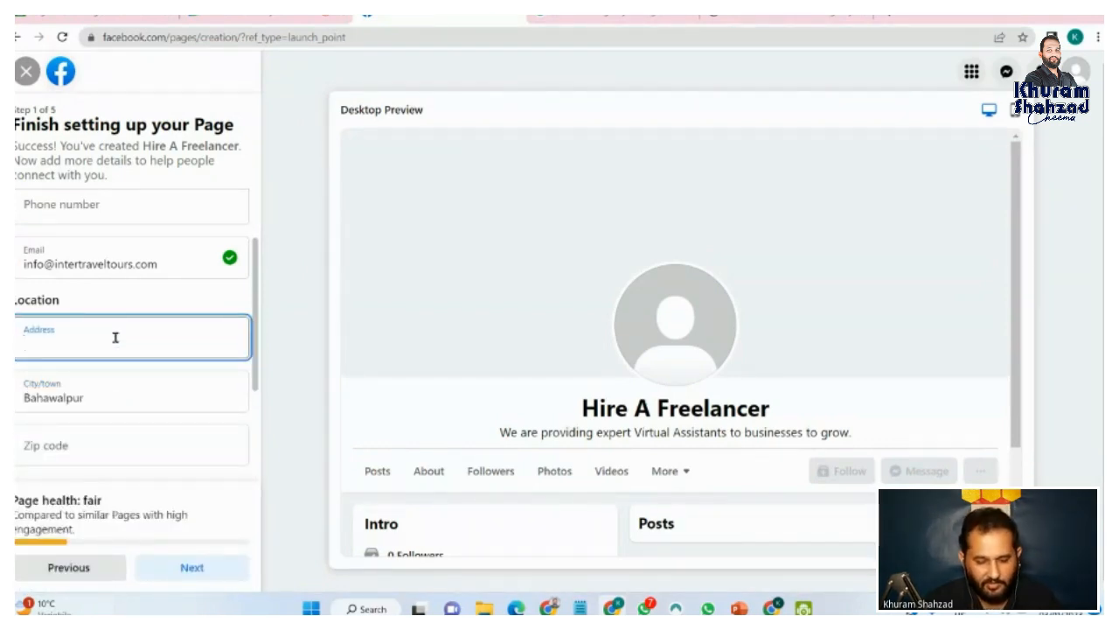
key(ctrl+v)
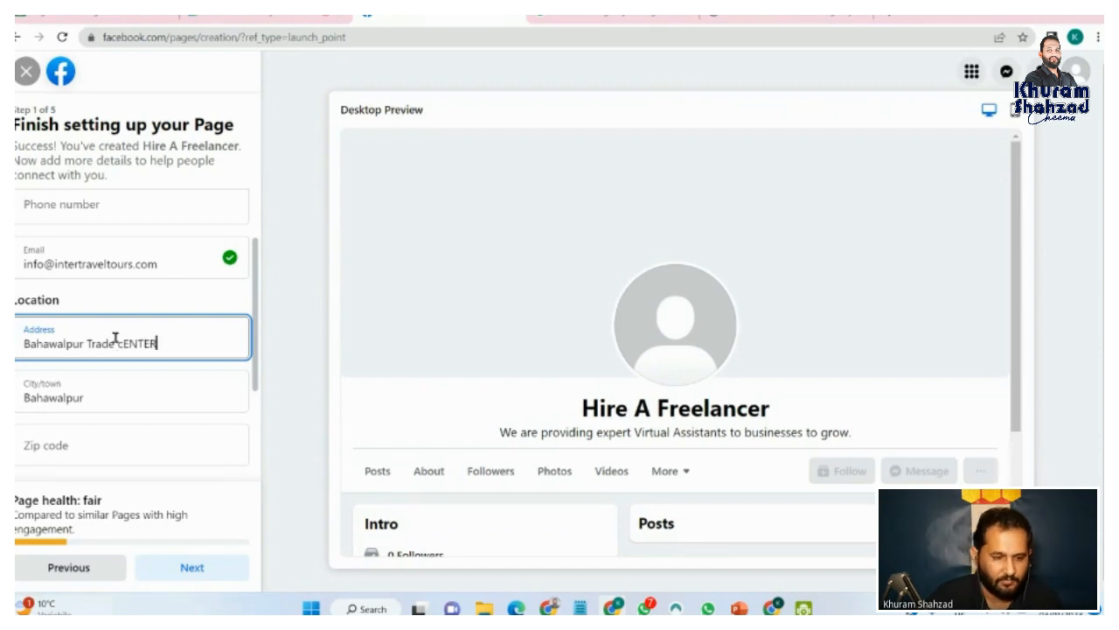
click(123, 342)
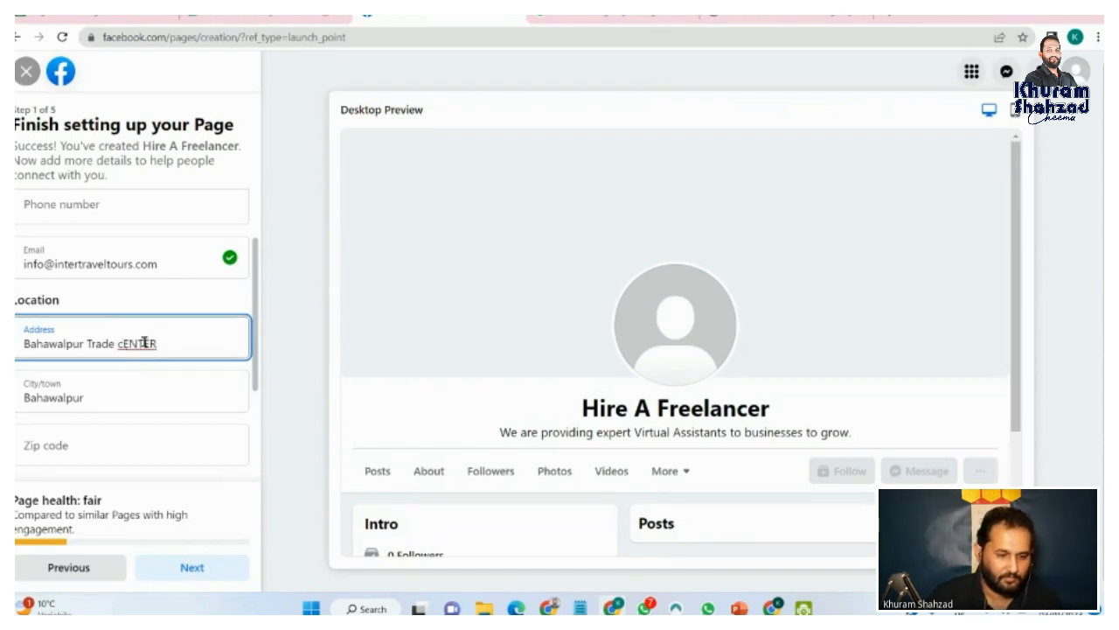
double_click(144, 343)
text(Center)
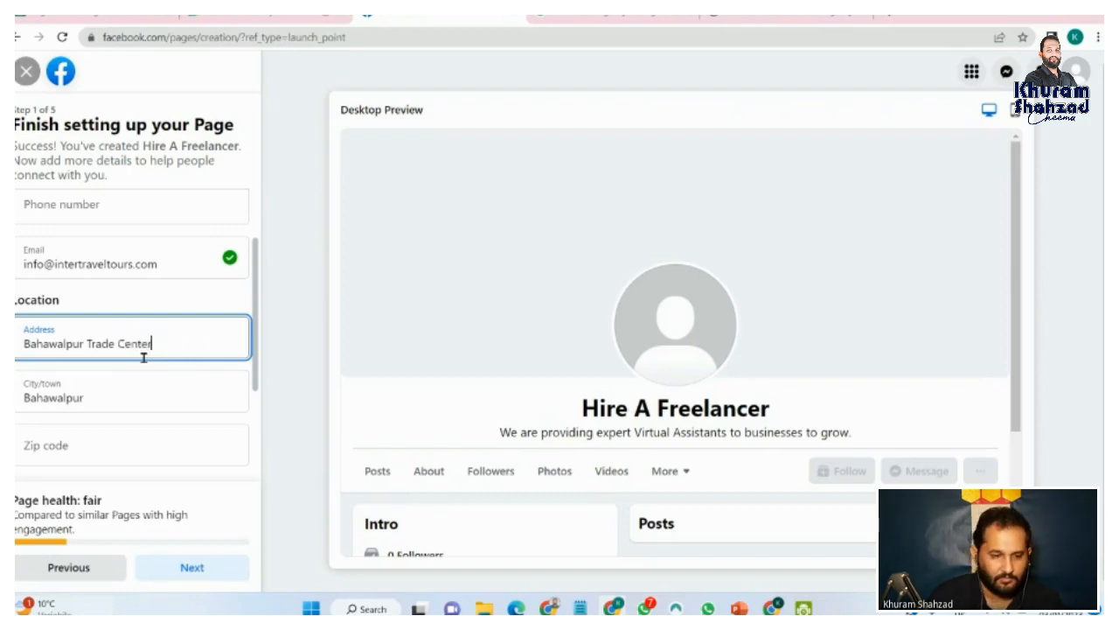
click(106, 432)
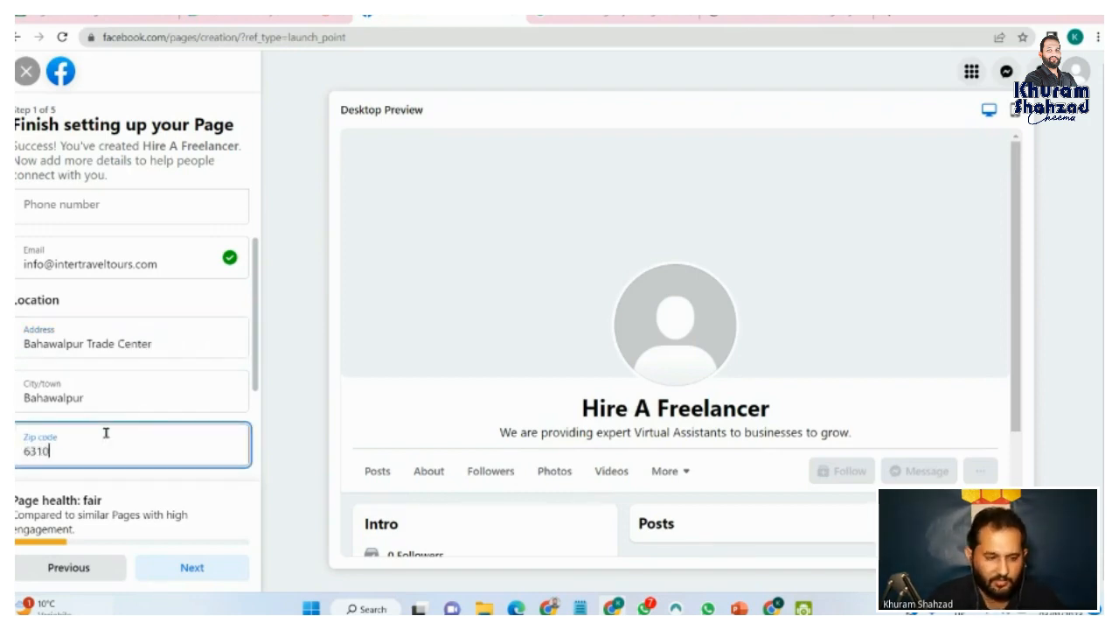
Step: Set the page's hours to Open at selected hours
scroll(123, 435, down, 2)
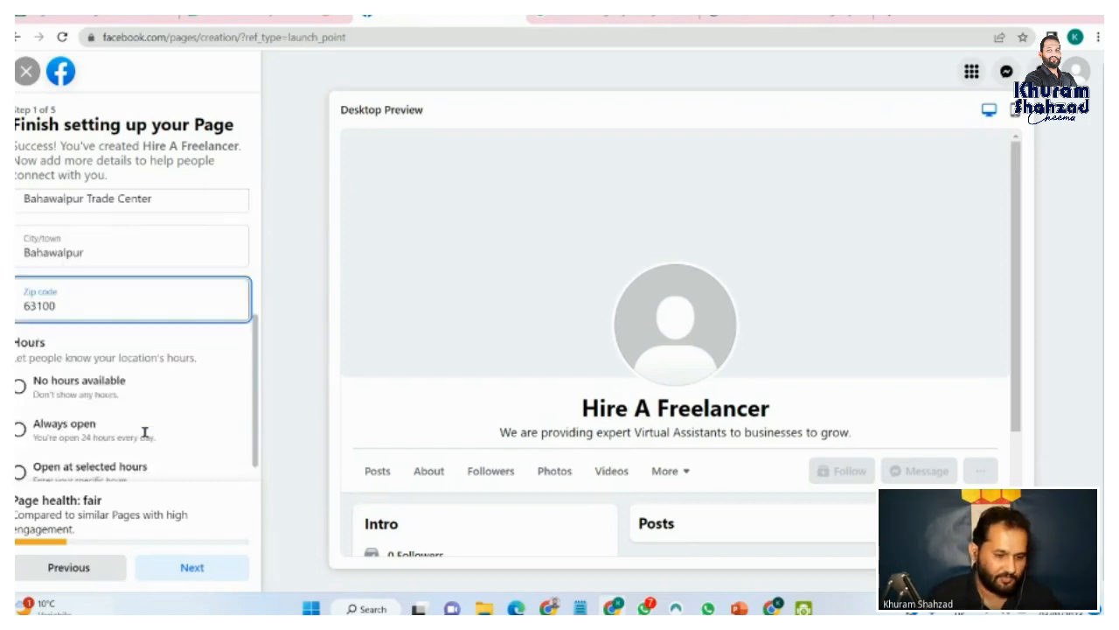
scroll(21, 411, down, 1)
click(19, 401)
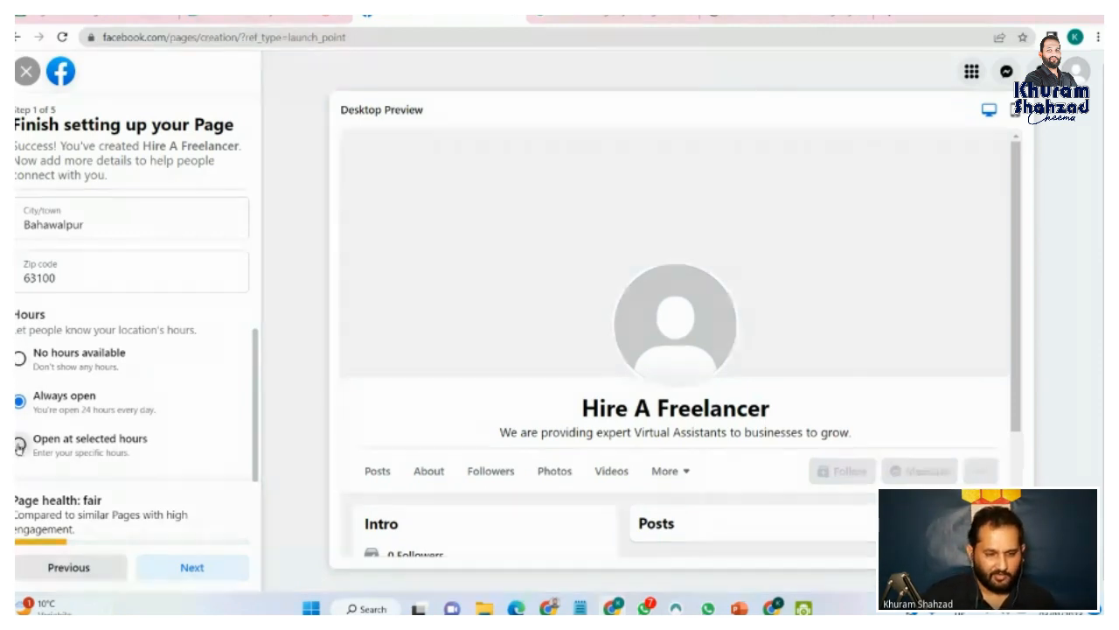
click(19, 444)
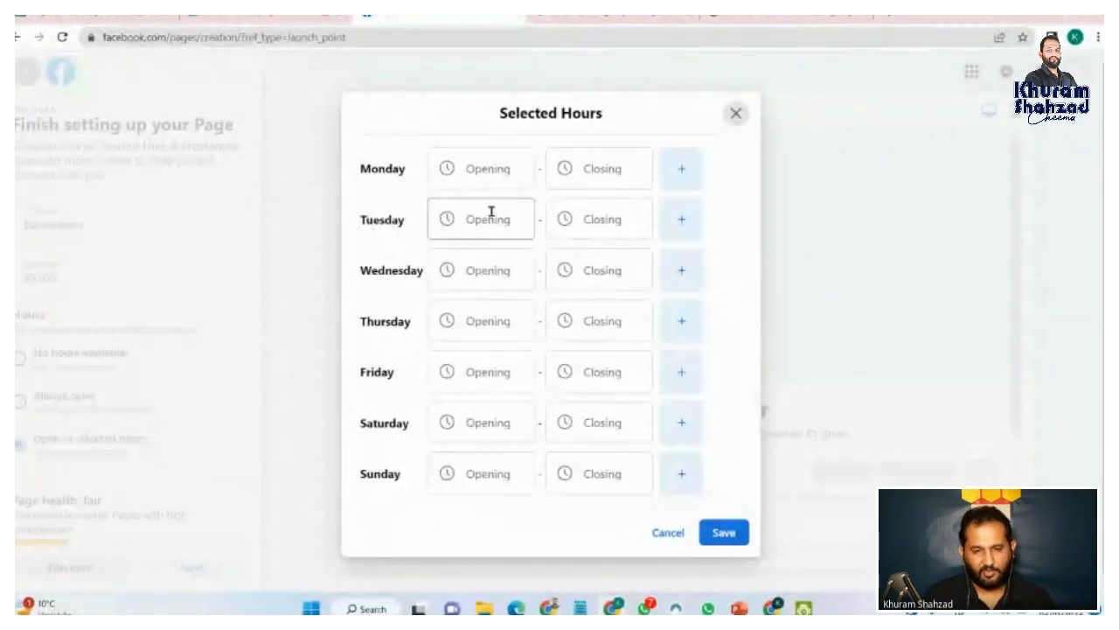
Step: Set Monday's opening time to 11:00 AM
click(444, 168)
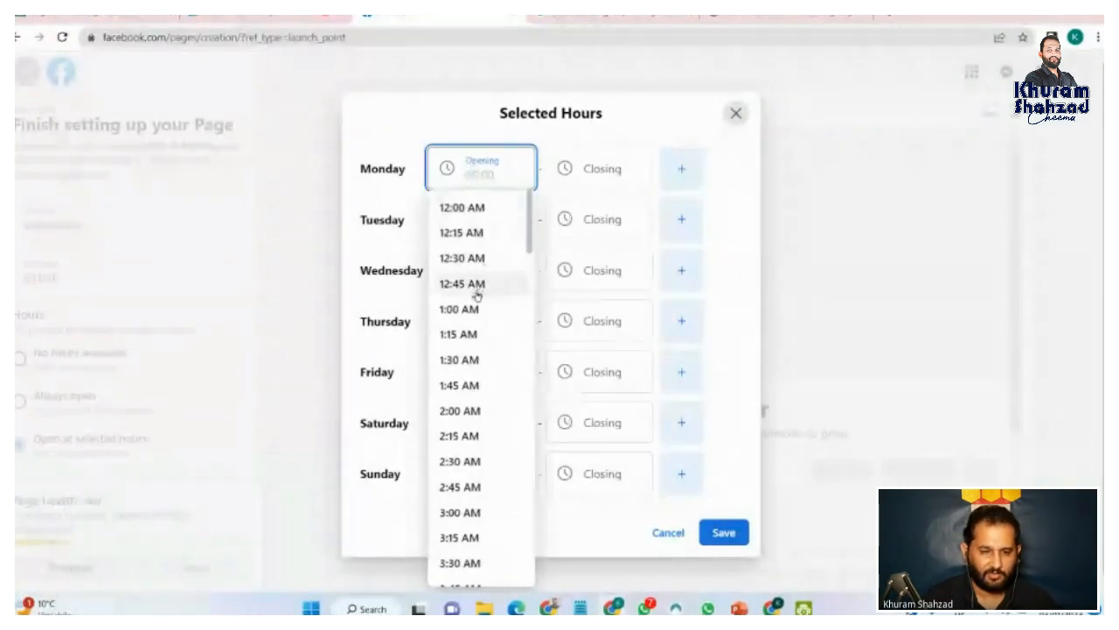
scroll(480, 288, down, 3)
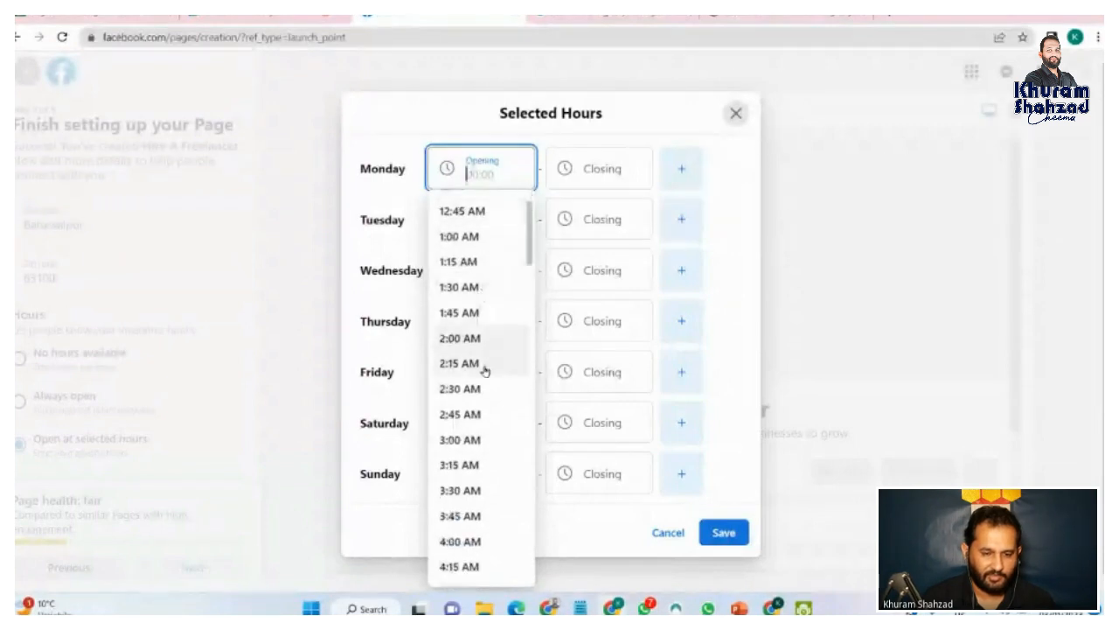
scroll(483, 371, down, 3)
scroll(483, 371, up, 6)
scroll(484, 367, down, 8)
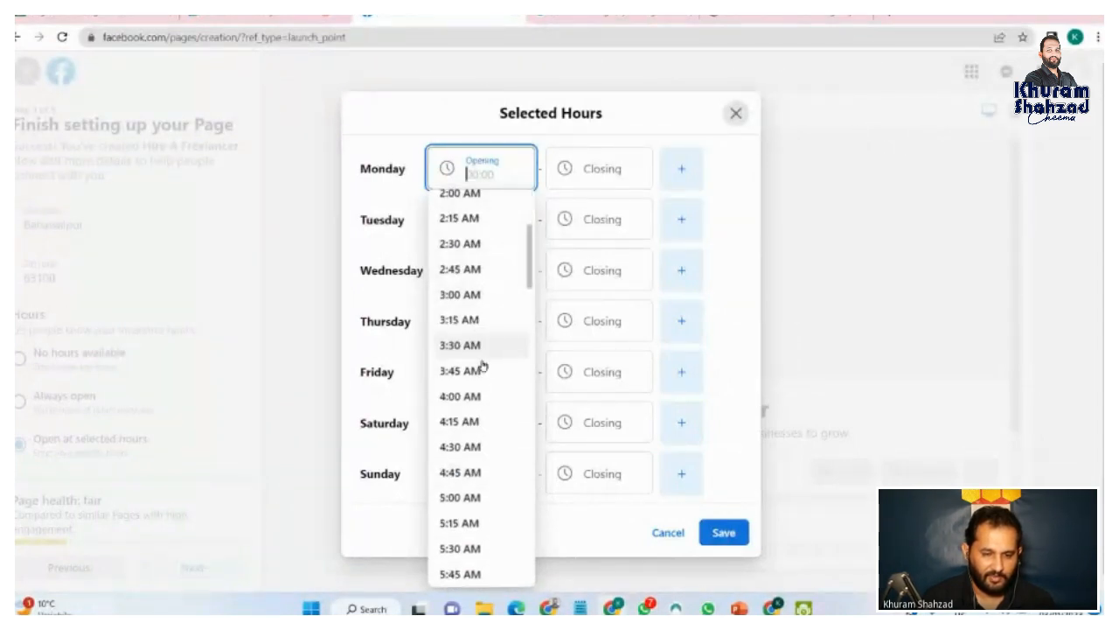
scroll(482, 368, down, 9)
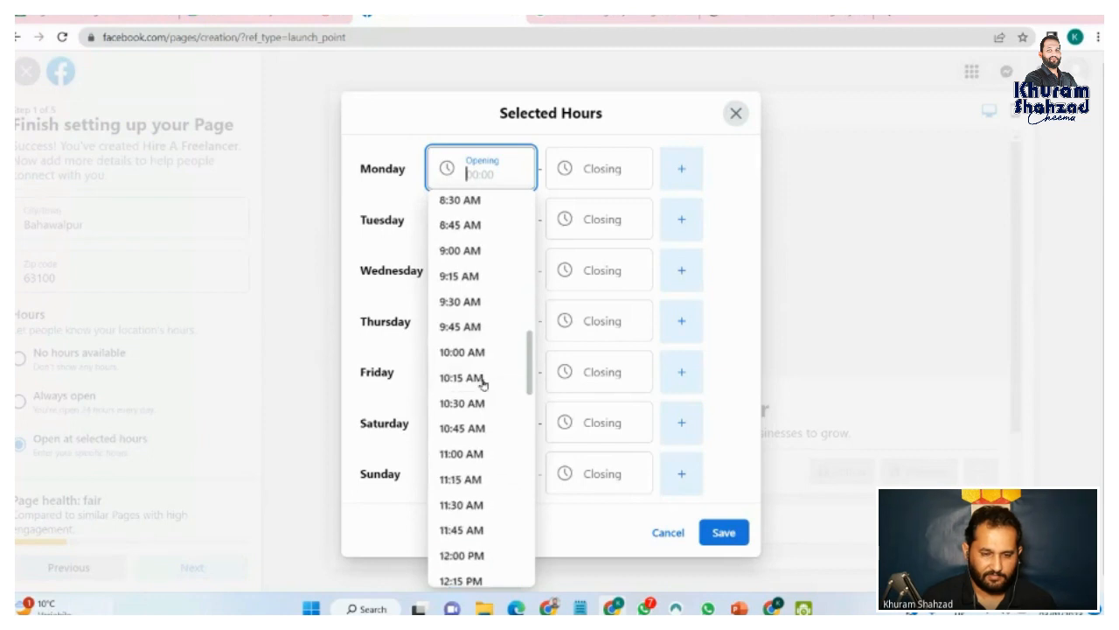
click(464, 453)
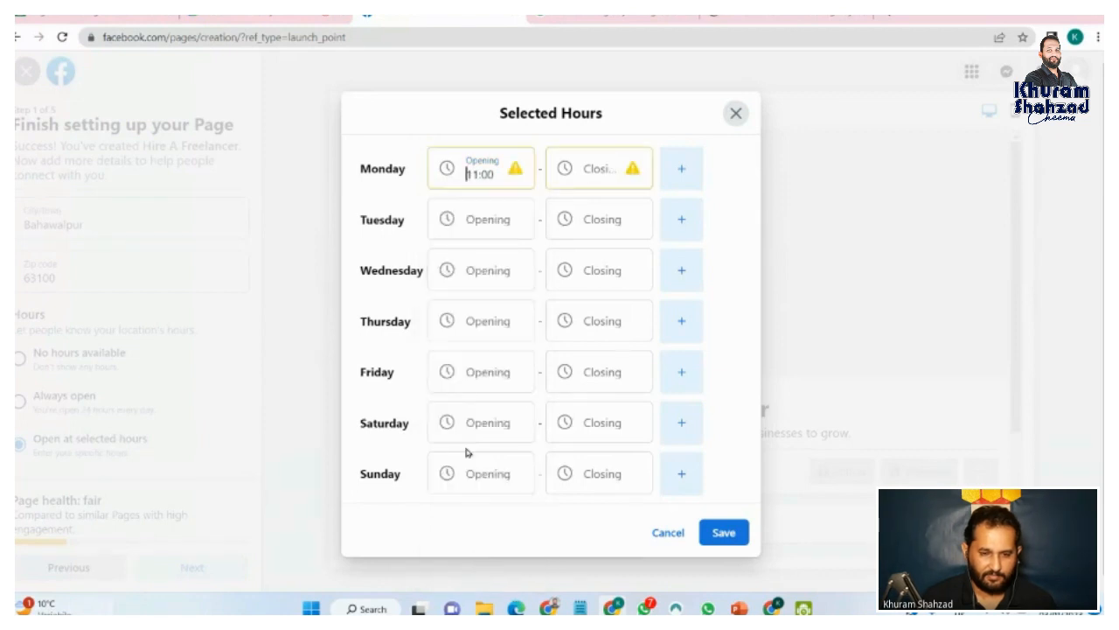
Step: Set Monday's closing time to 8:00 PM
click(618, 174)
scroll(577, 407, down, 5)
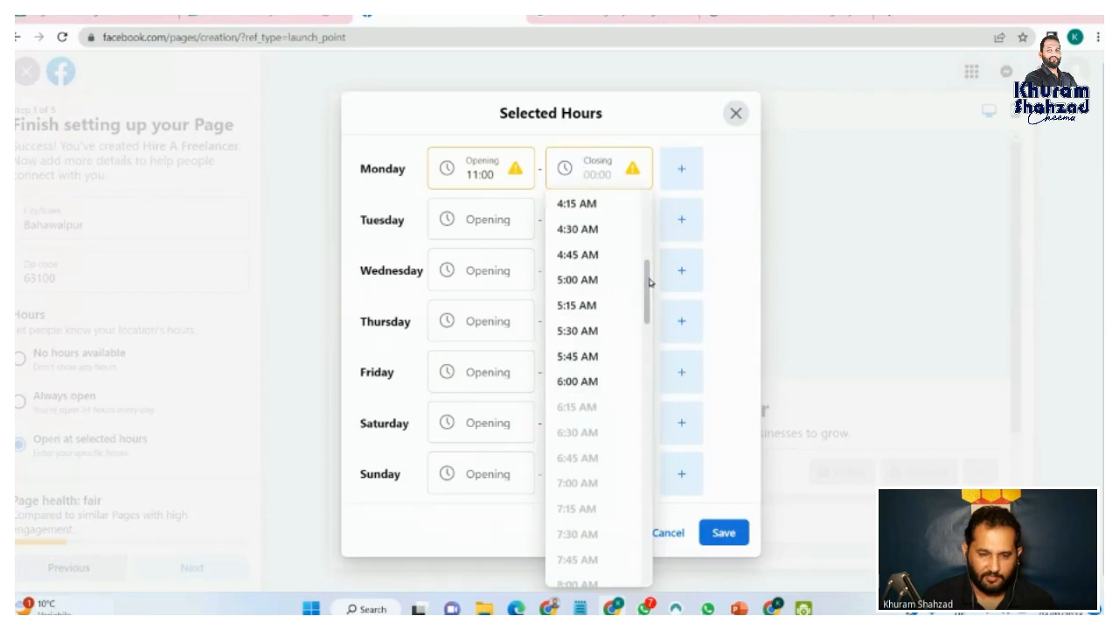
drag(647, 280, 650, 522)
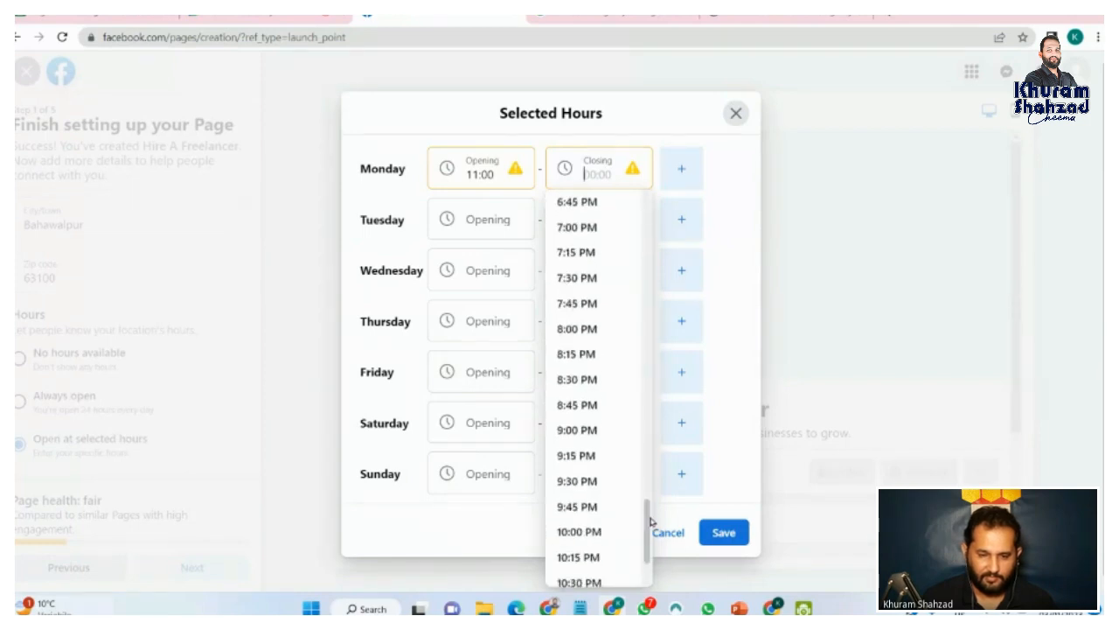
click(577, 328)
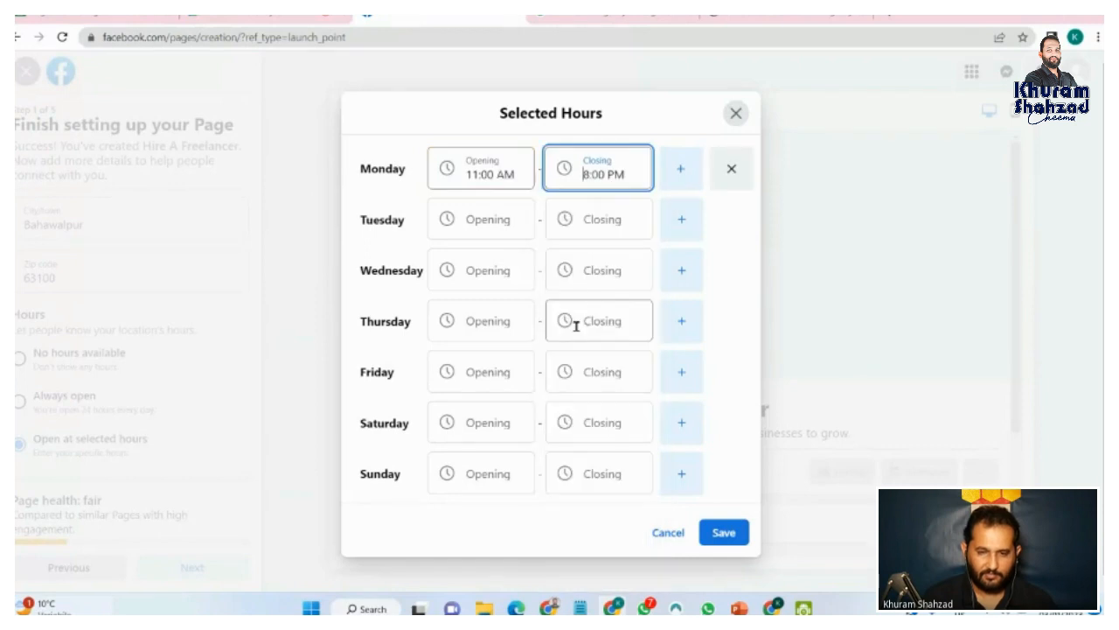
click(464, 220)
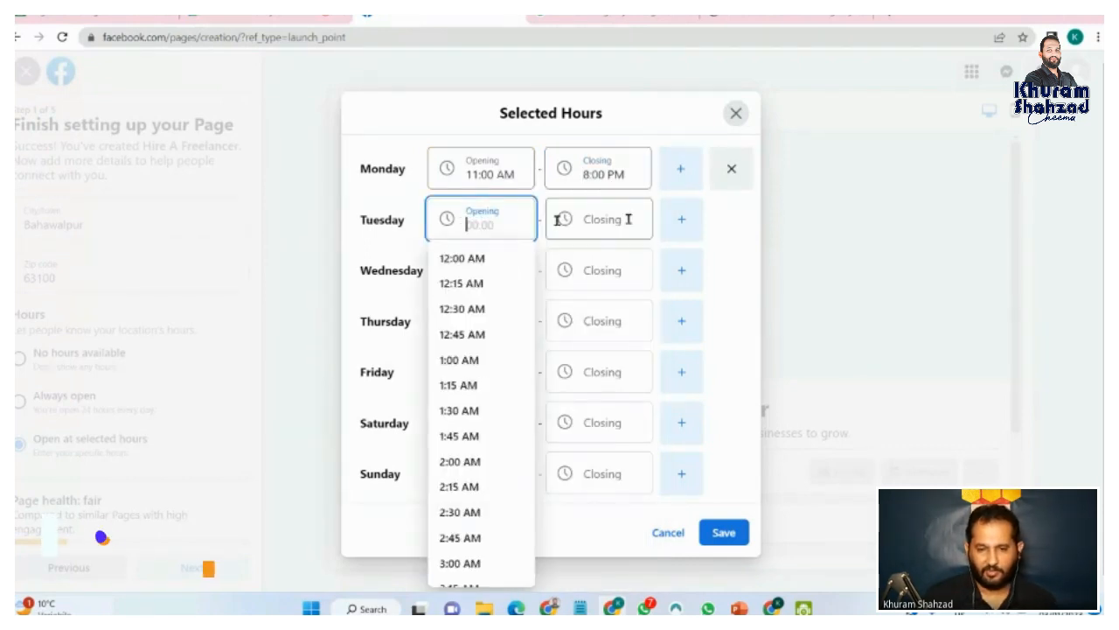
click(592, 219)
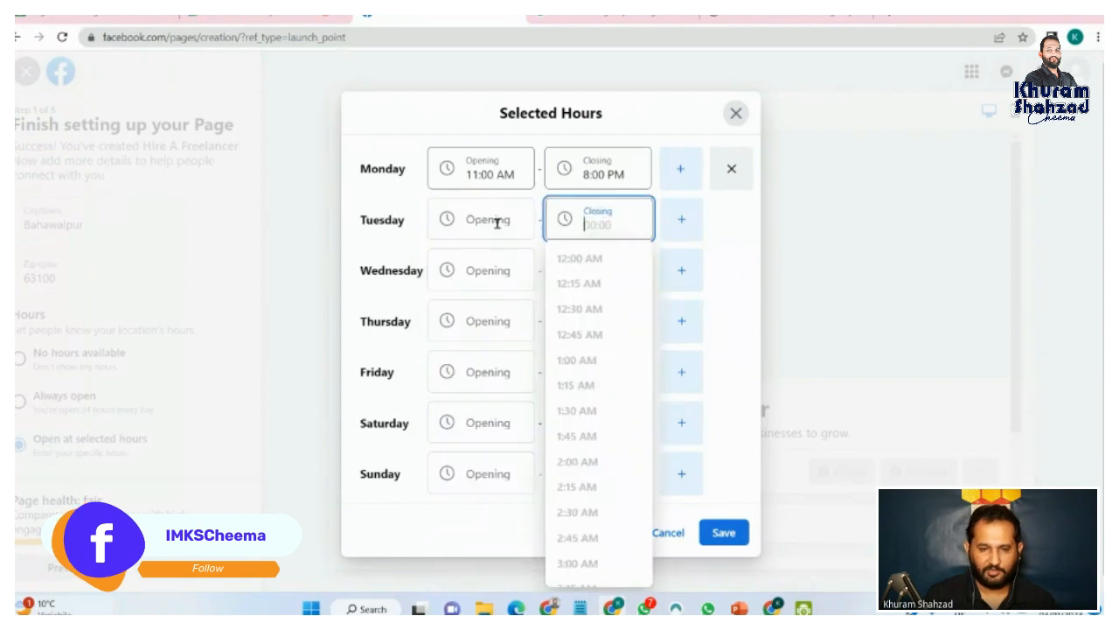
click(497, 223)
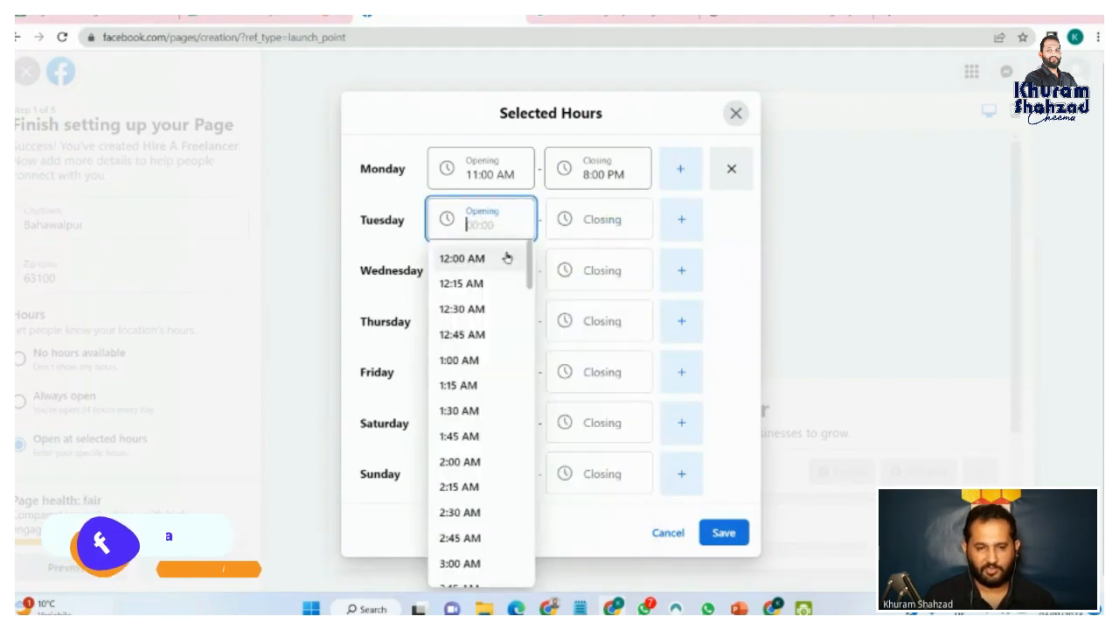
scroll(490, 442, down, 5)
scroll(490, 424, down, 2)
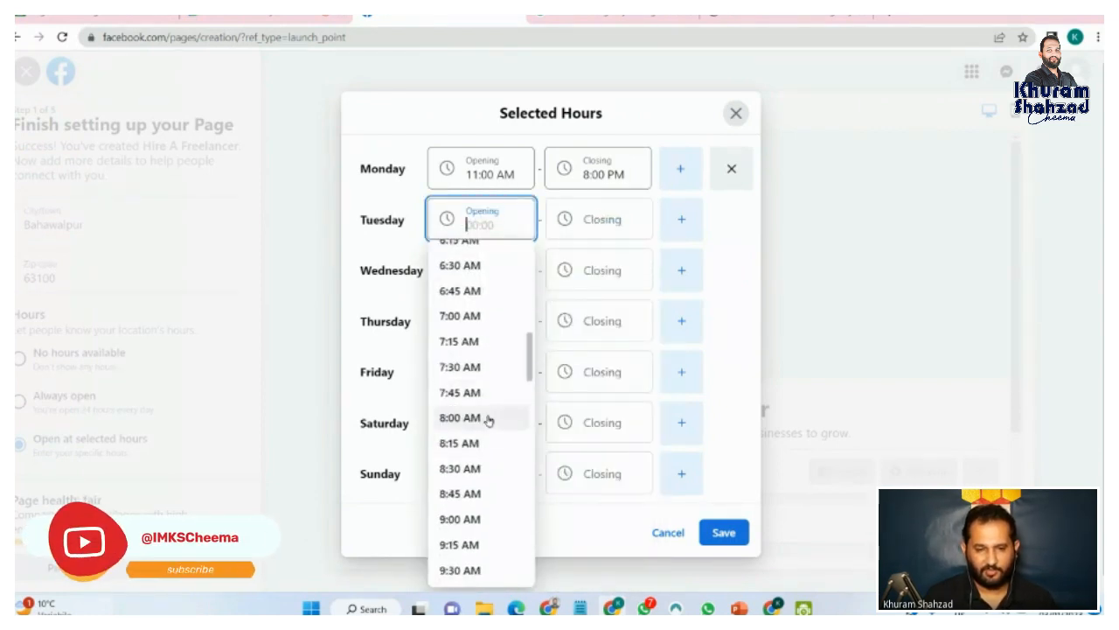
Step: Copy Monday's 11:00 AM opening time and reuse it as the opening time for Tuesday and Wednesday
drag(520, 178, 466, 176)
key(ctrl+c)
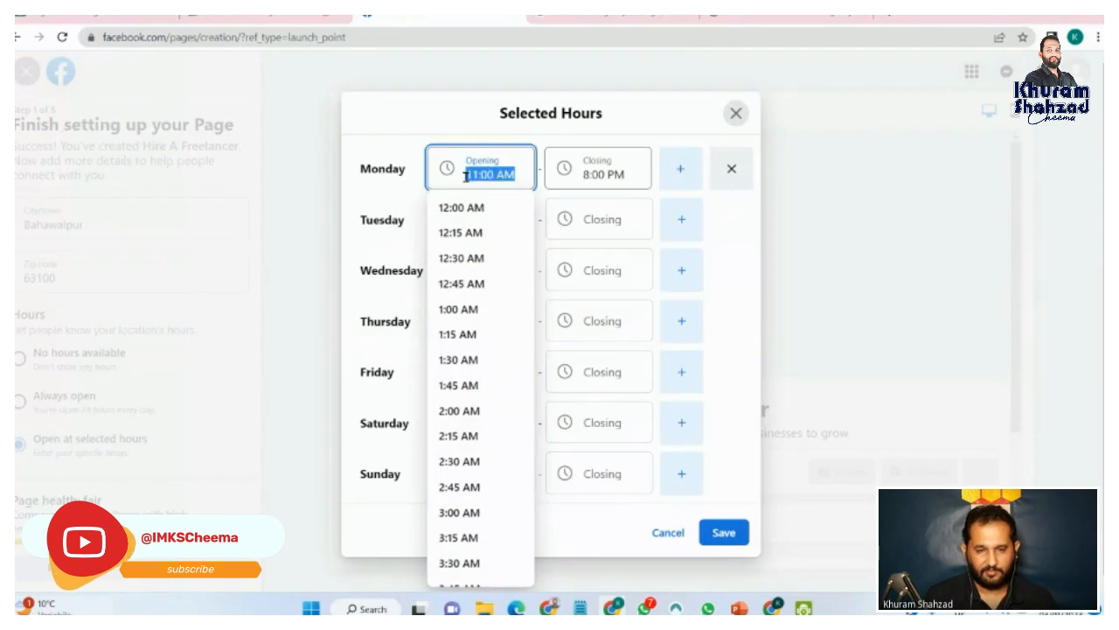
click(743, 237)
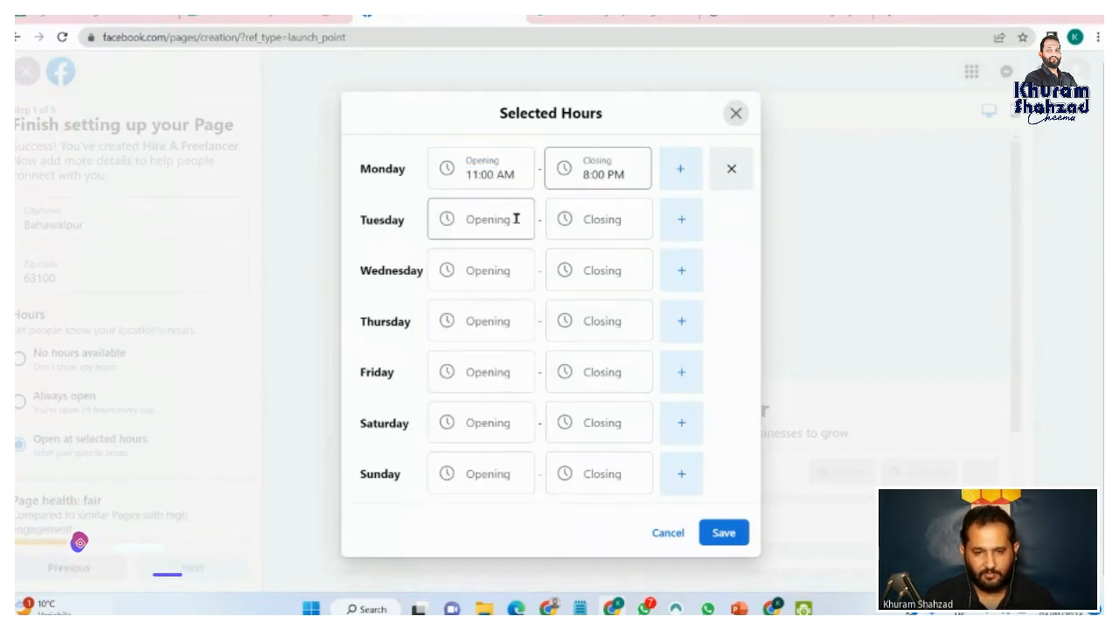
click(487, 220)
key(ctrl+v)
click(732, 292)
click(481, 273)
key(ctrl+v)
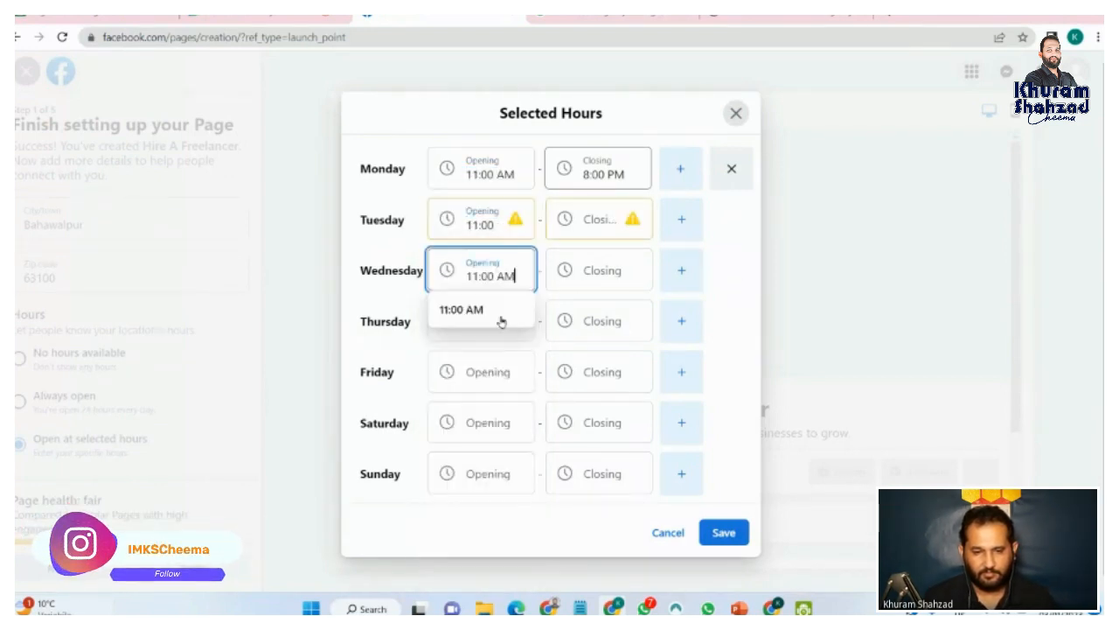
click(727, 312)
Step: Apply the copied 11:00 AM opening time to Thursday, Friday and Saturday, leaving Sunday's hours empty
click(495, 324)
key(ctrl+v)
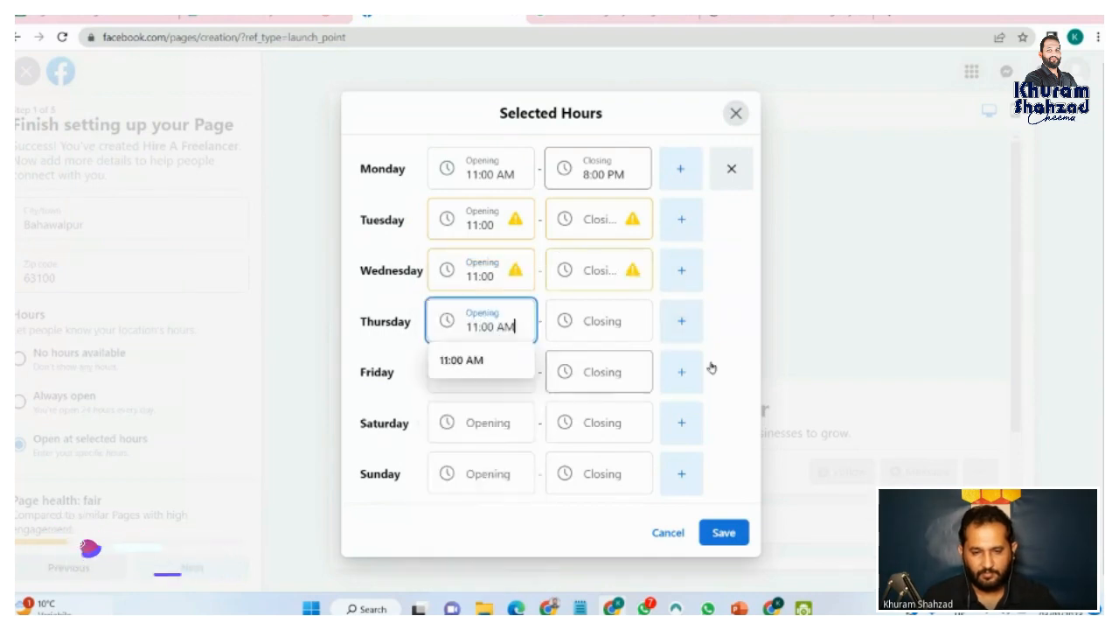
click(551, 385)
click(512, 375)
key(ctrl+v)
click(742, 400)
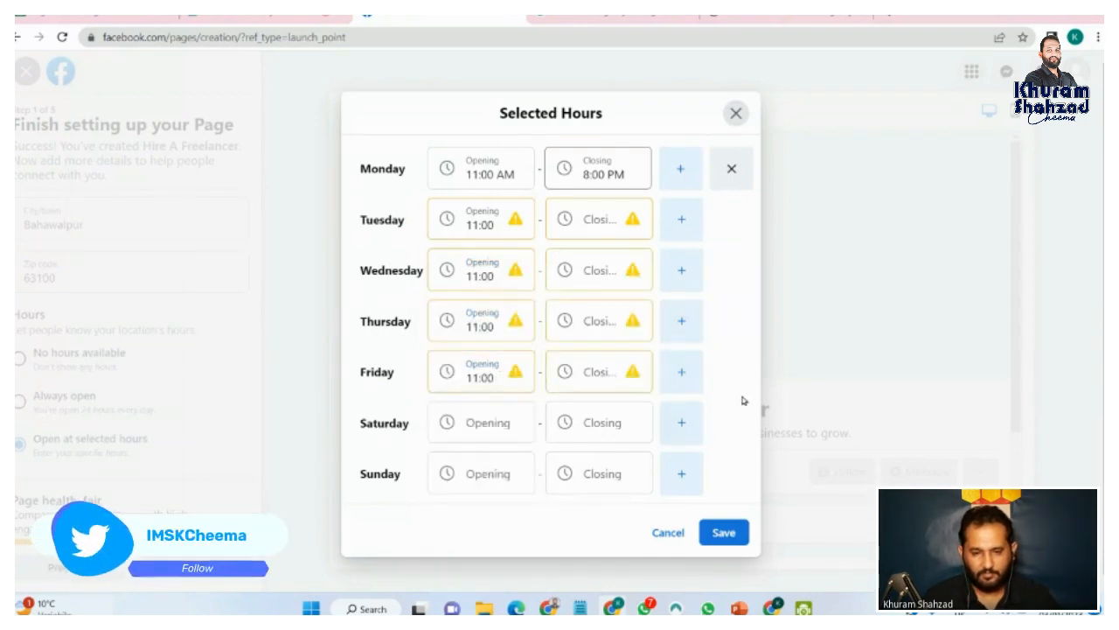
click(496, 424)
key(ctrl+v)
click(743, 399)
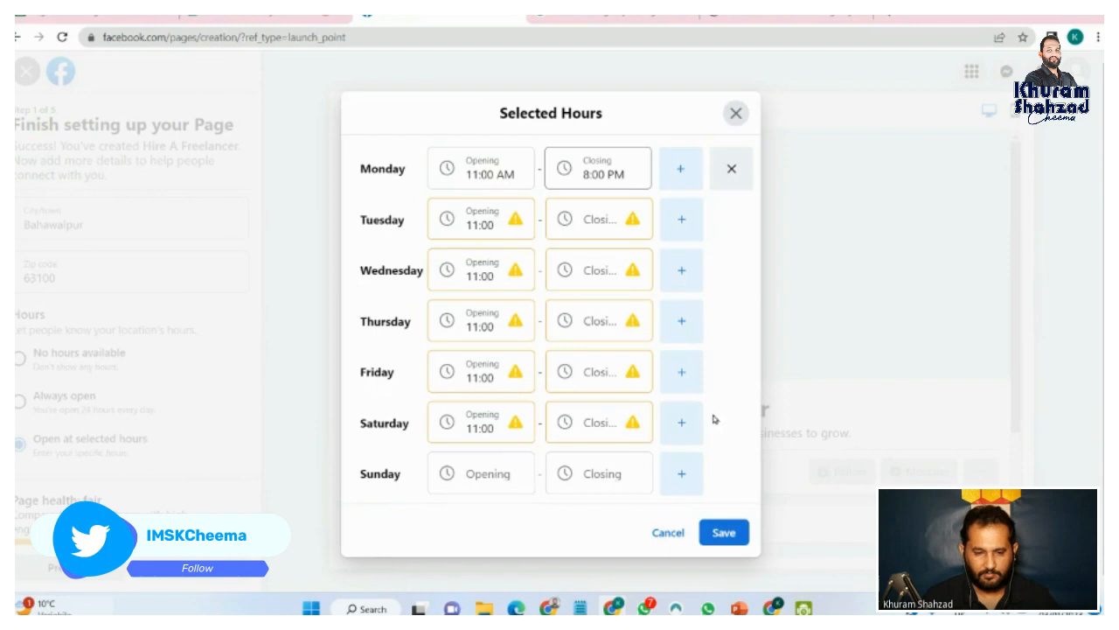
click(491, 470)
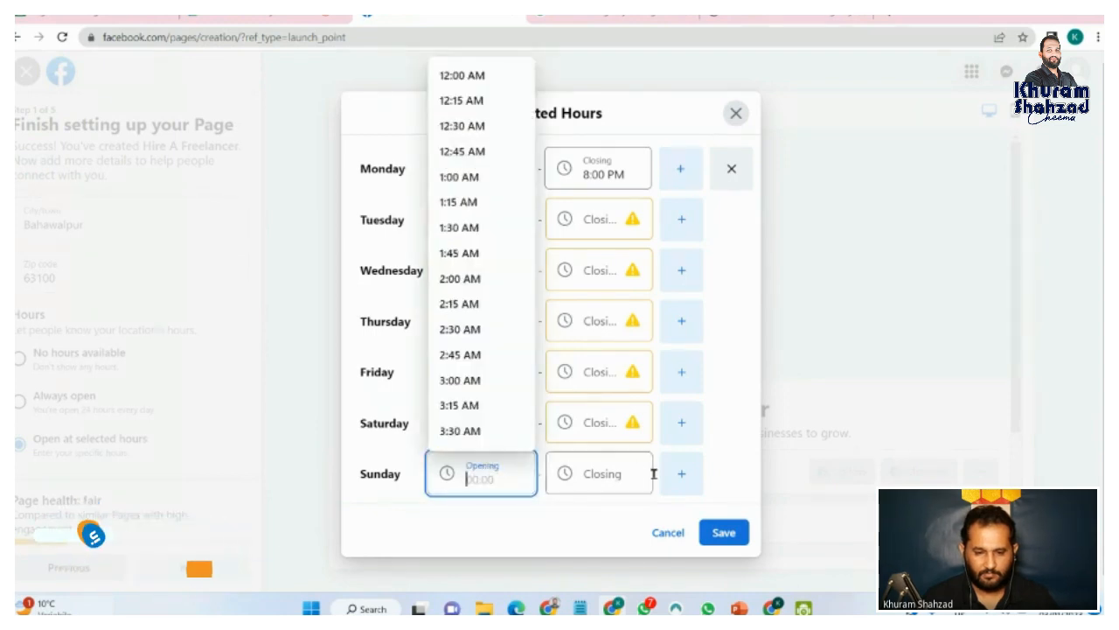
click(732, 425)
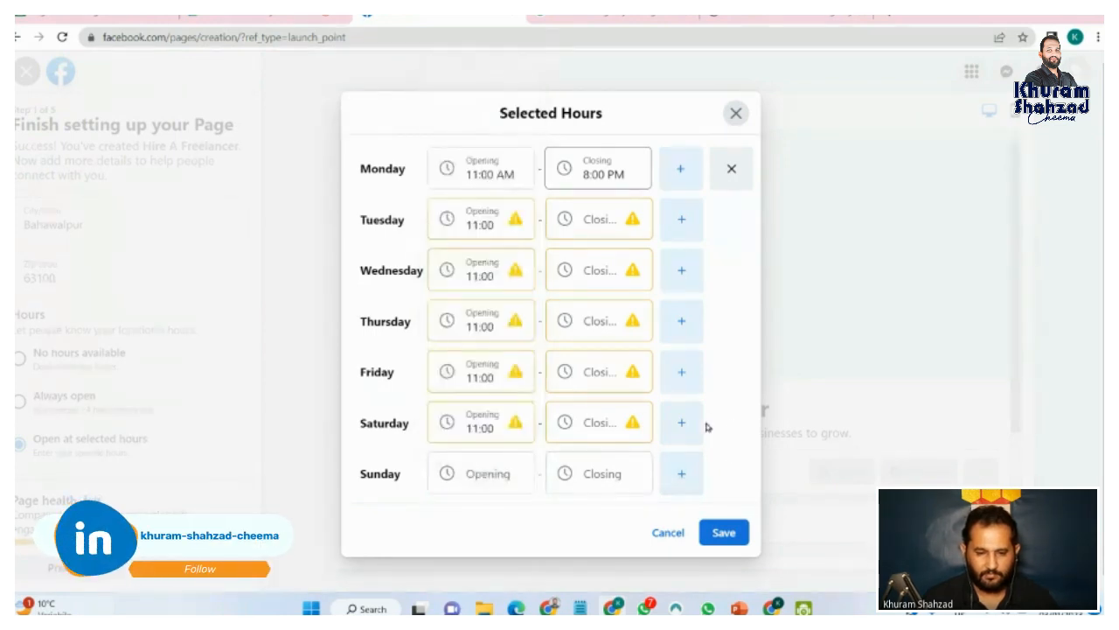
Step: Copy Monday's 8:00 PM closing time and reuse it as the closing time for Tuesday and Wednesday
click(634, 171)
key(ctrl+c)
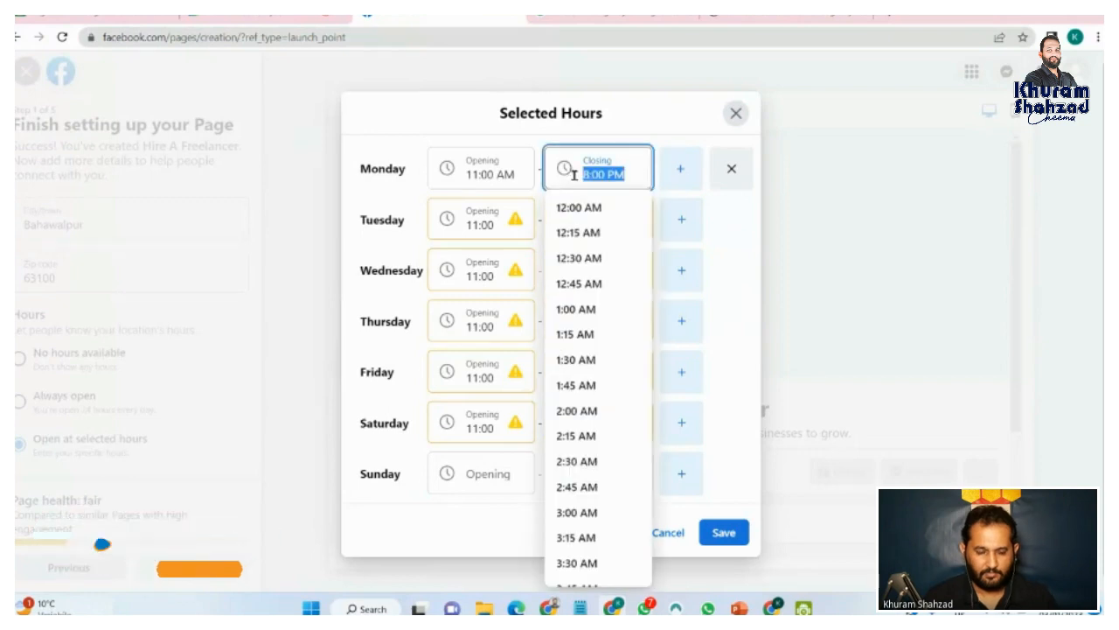
click(752, 224)
click(595, 217)
key(ctrl+v)
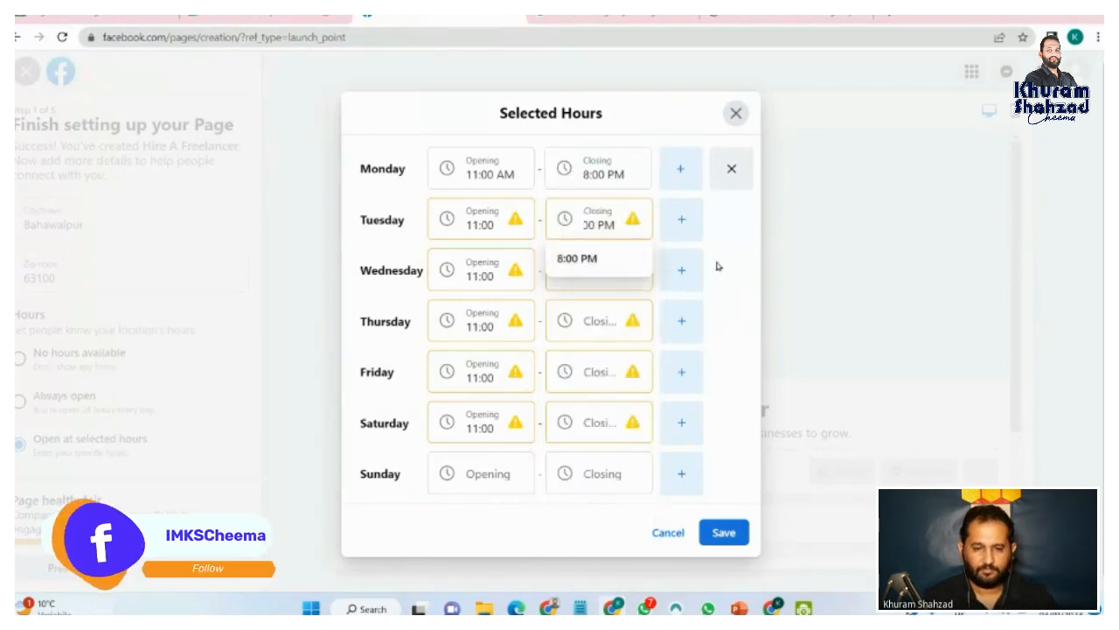
click(720, 266)
click(632, 267)
key(ctrl+v)
click(740, 289)
Step: Apply the copied 8:00 PM closing time to Thursday, Friday and Saturday
click(602, 317)
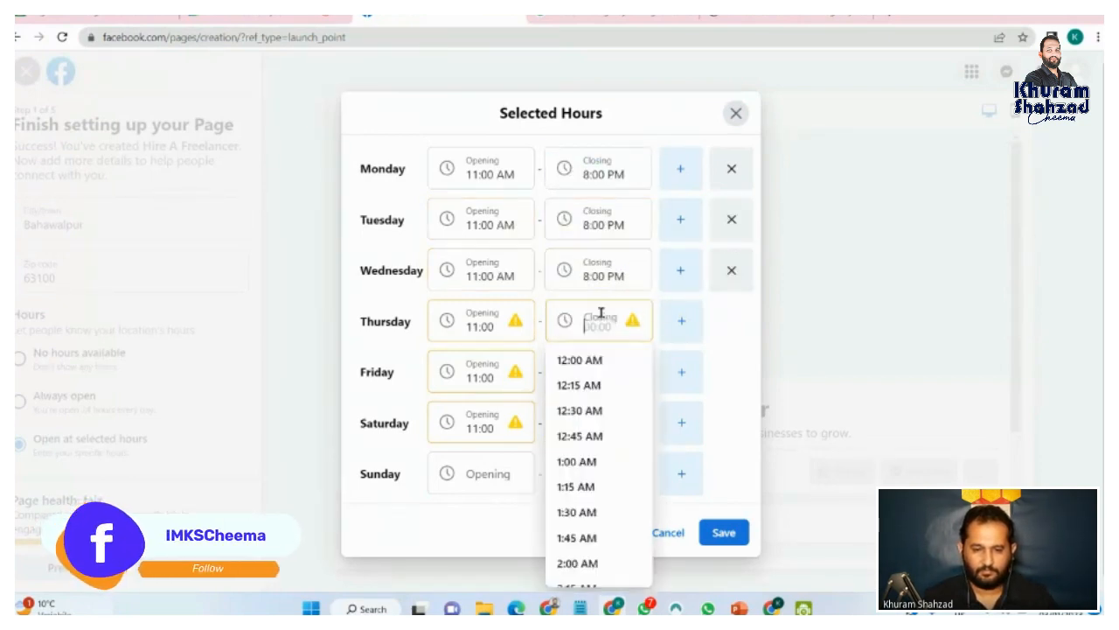
key(ctrl+v)
click(727, 313)
click(616, 364)
key(ctrl+v)
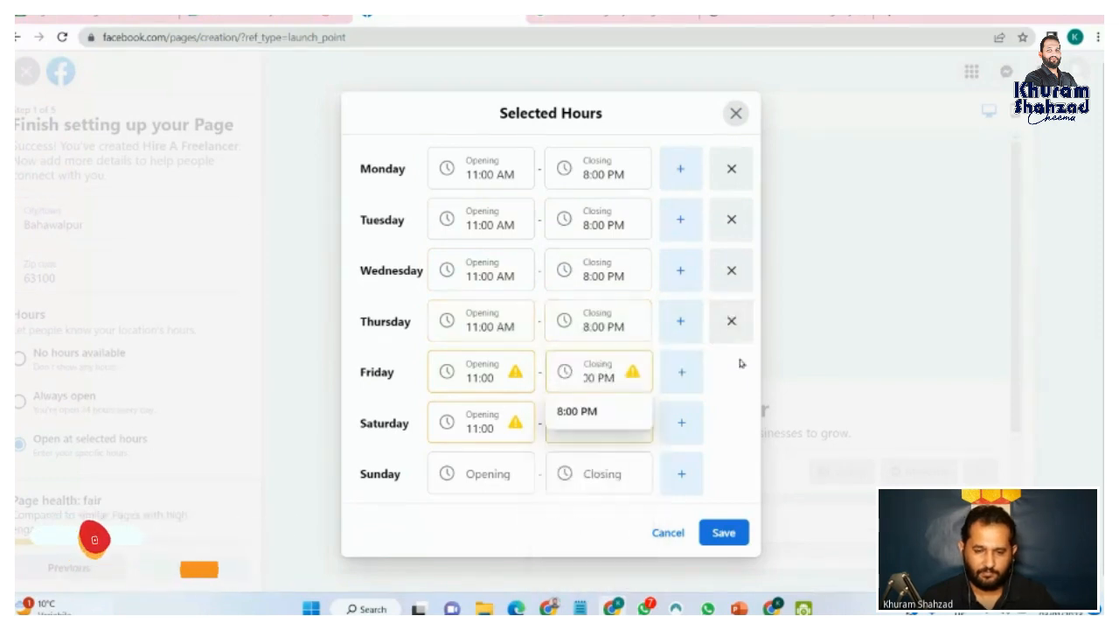
click(740, 362)
click(586, 423)
key(ctrl+v)
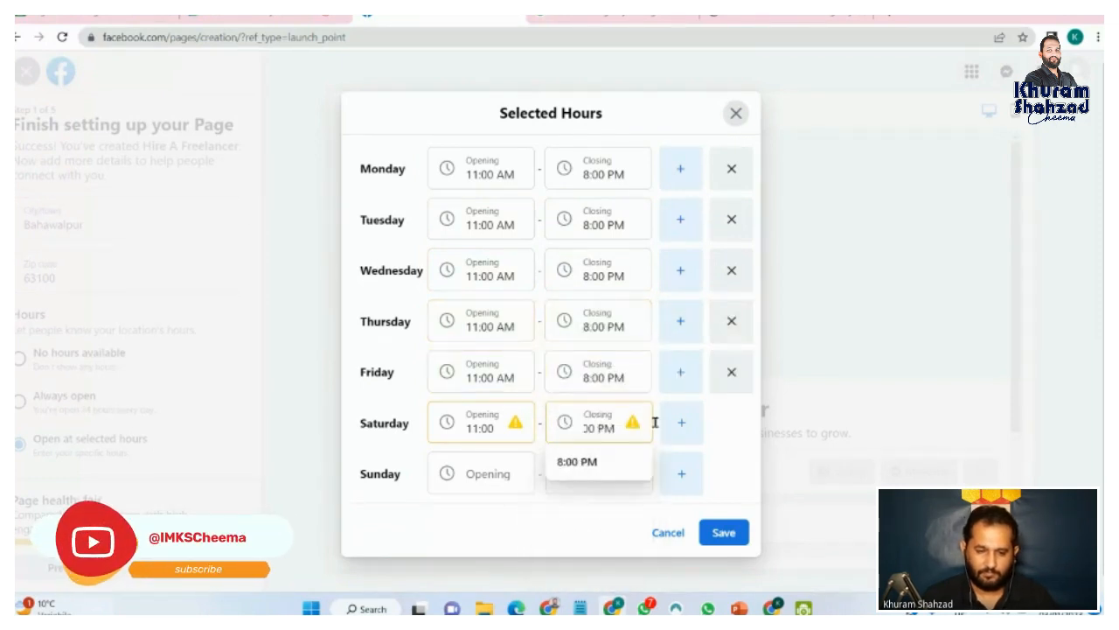
click(743, 427)
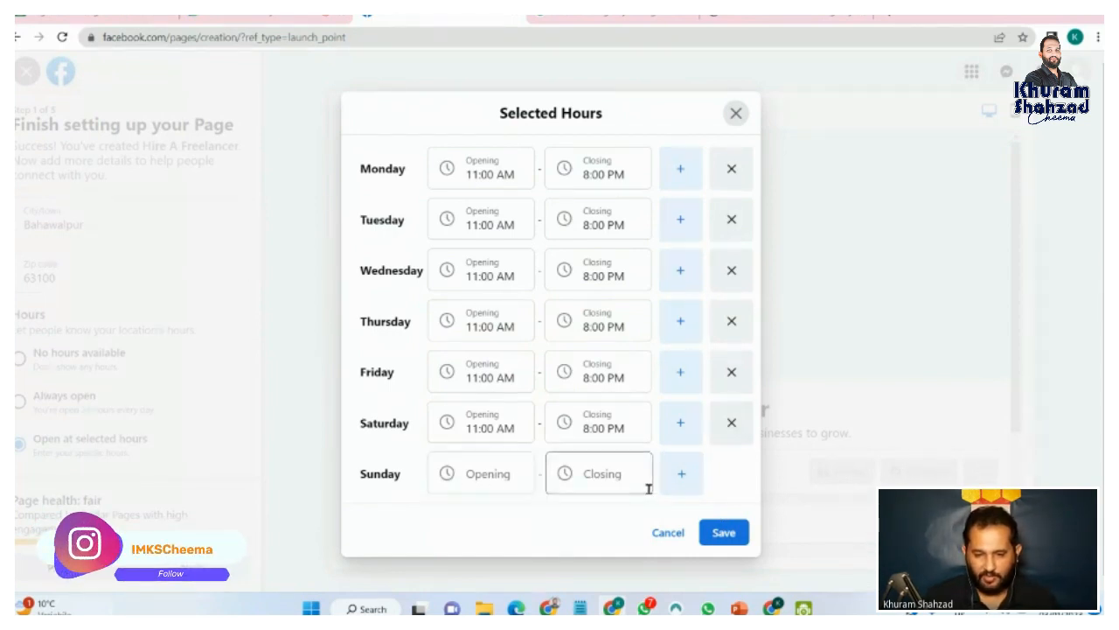
Step: Save the selected hours with Sunday left empty and proceed to the page customization stage
click(513, 480)
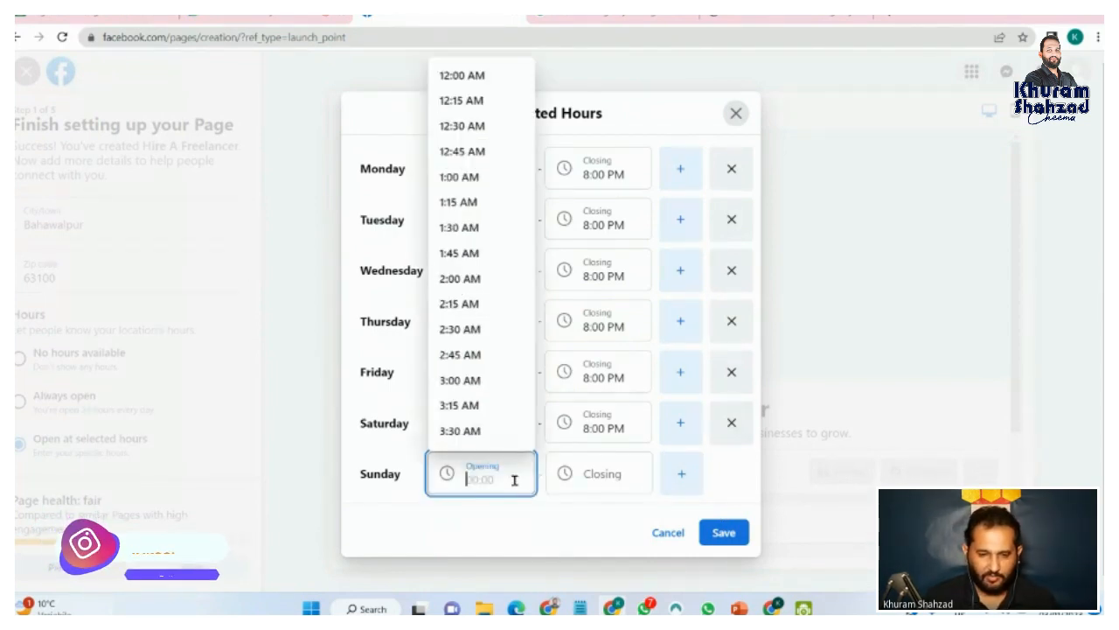
click(739, 489)
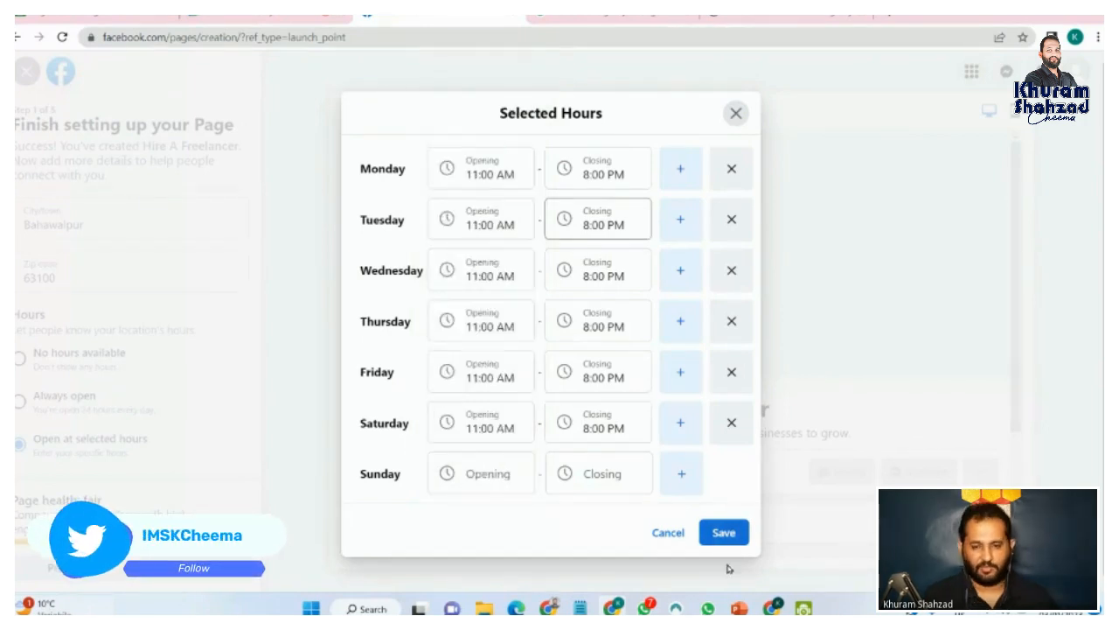
click(724, 534)
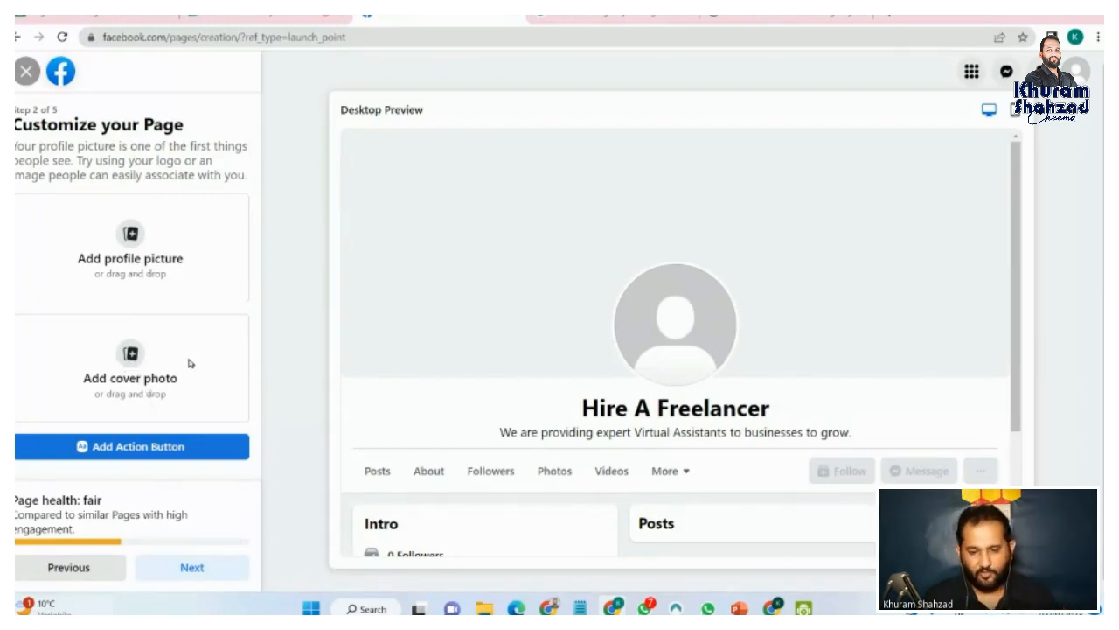
Step: Switch to the other Chrome window, open Canva in a new tab and go to its Logo maker page
mouse_move(551, 609)
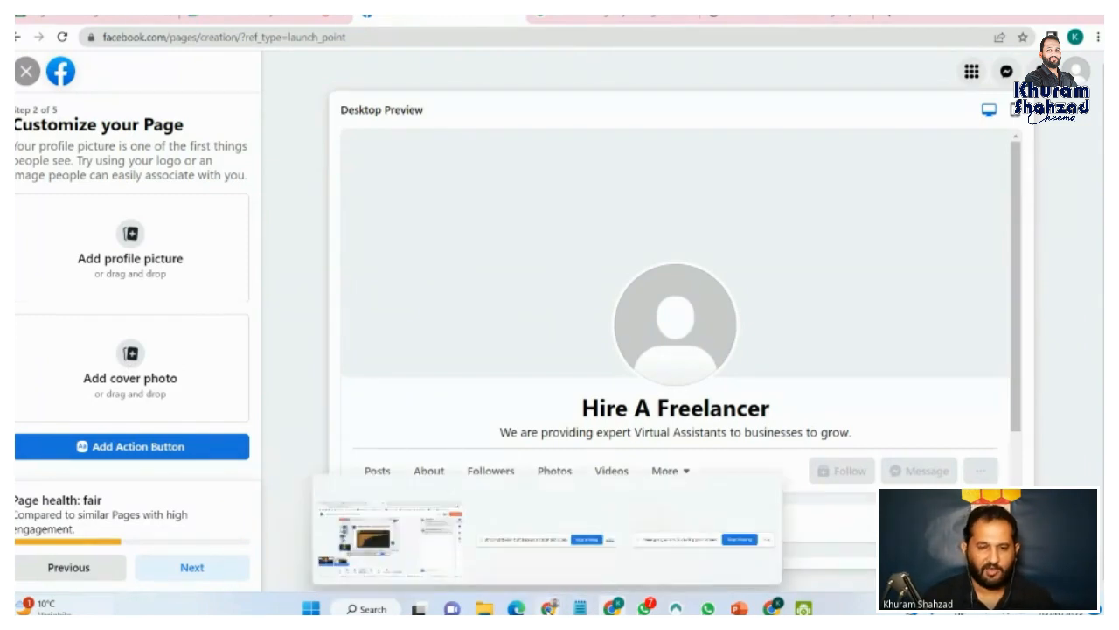
click(433, 550)
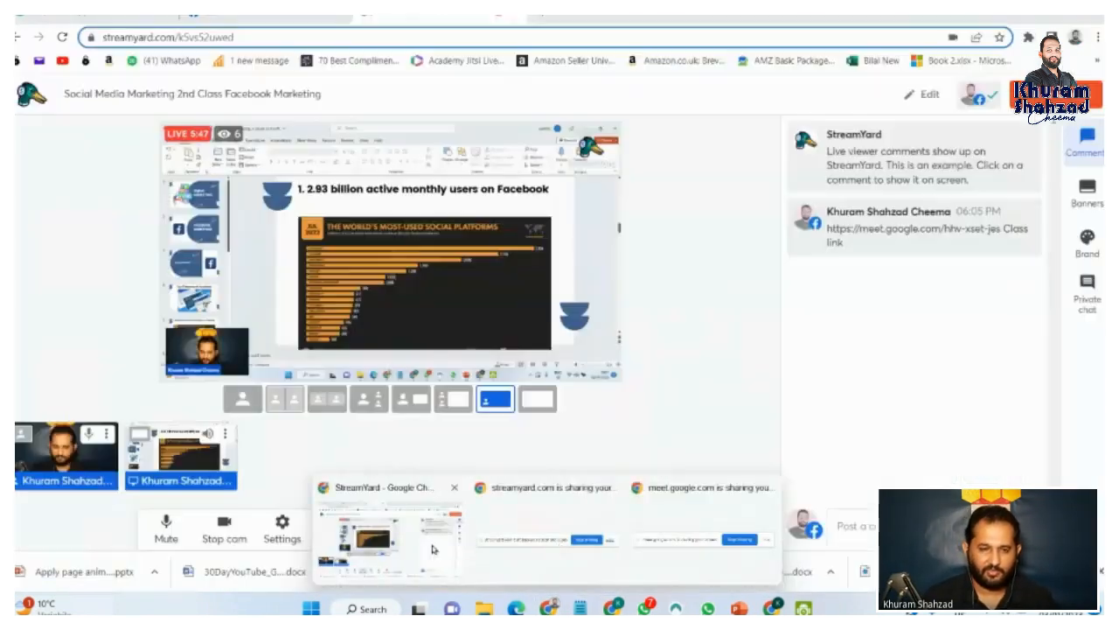
click(545, 15)
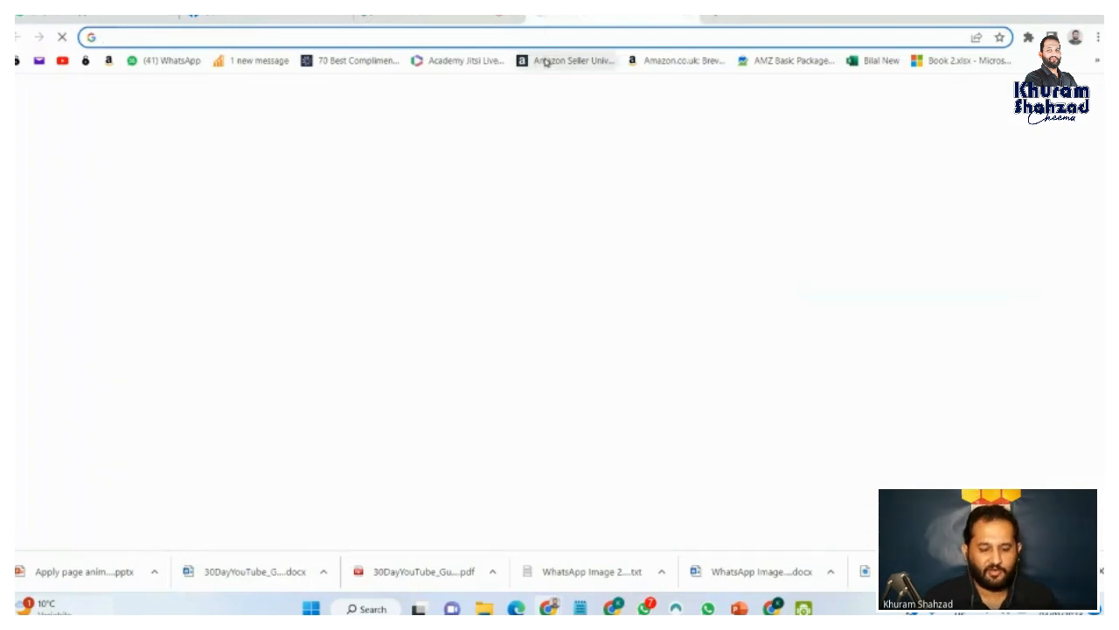
text(canva)
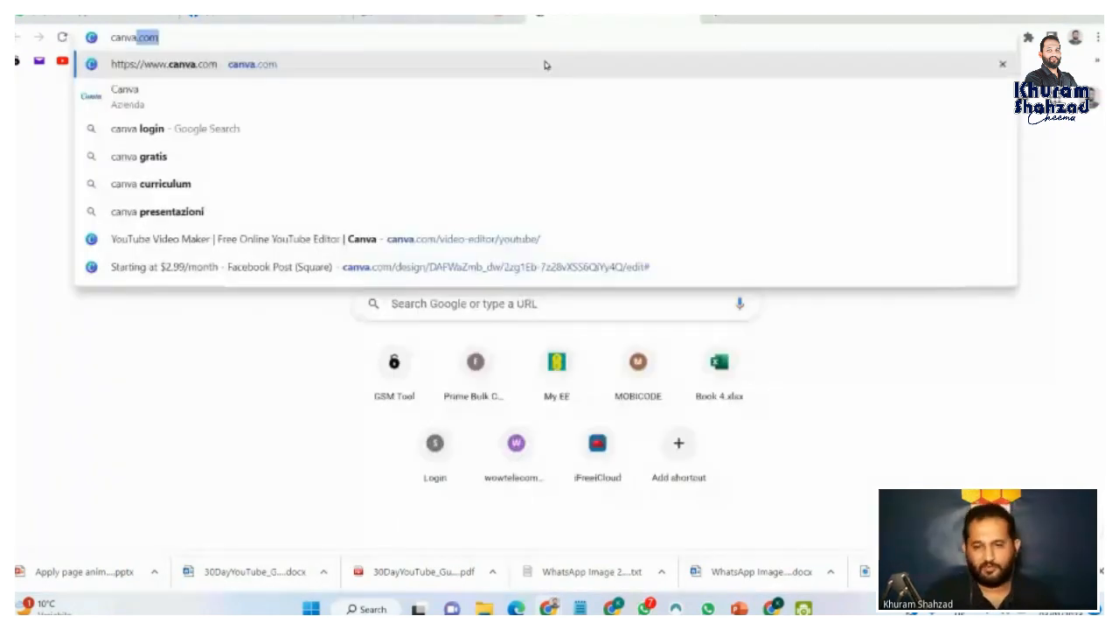
key(Return)
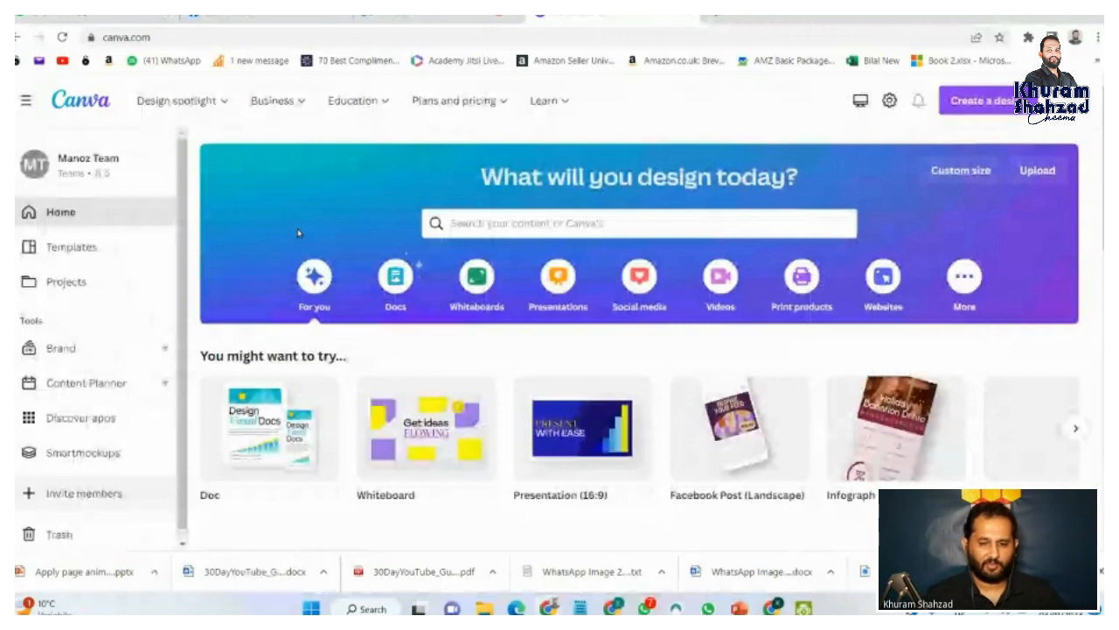
mouse_move(221, 105)
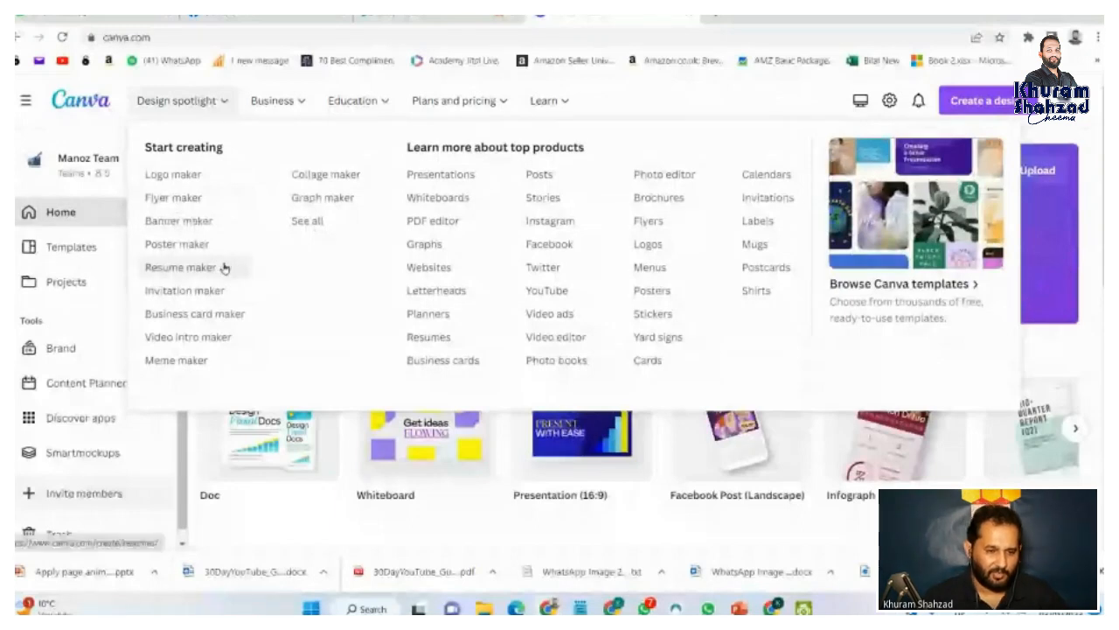
click(173, 175)
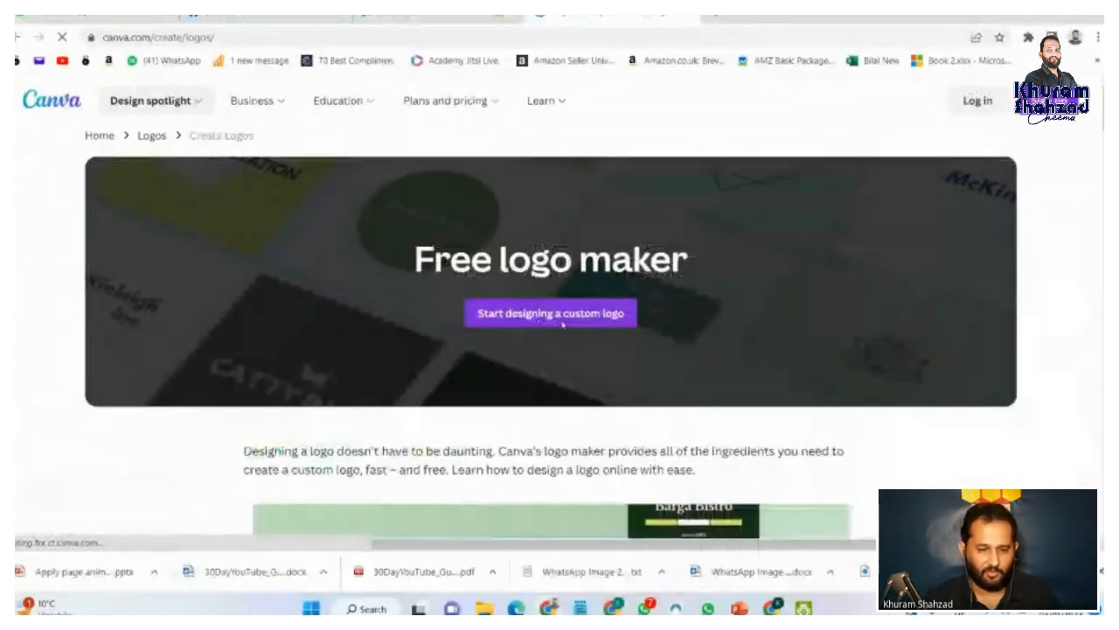
Step: Find Badge Logos among the additional designs on the logo maker page and start a badge logo design
scroll(521, 319, down, 1)
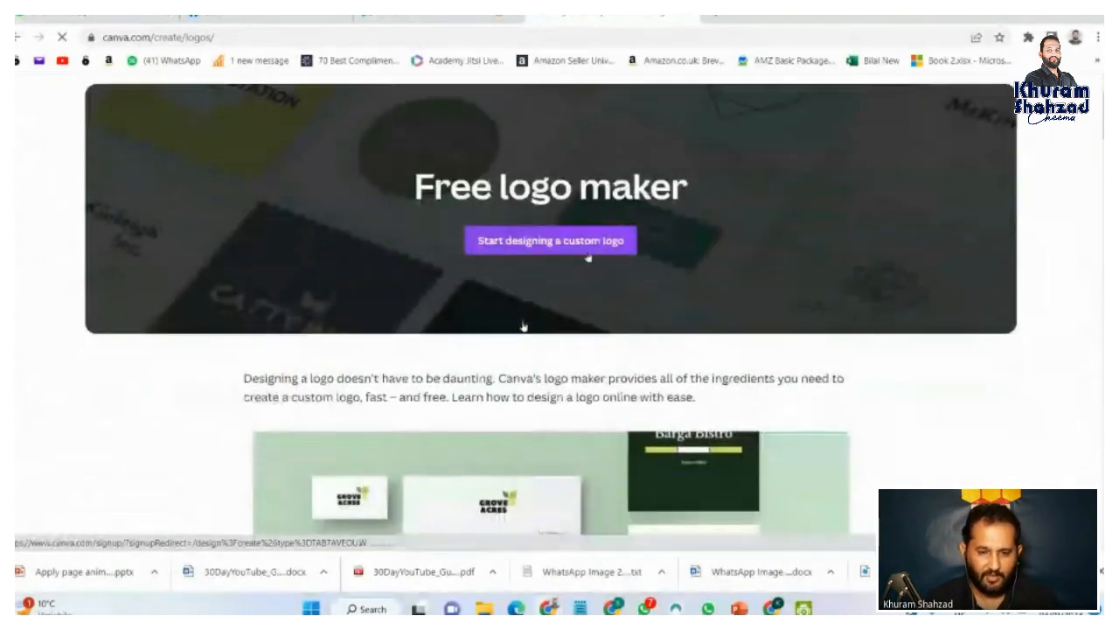
scroll(522, 325, down, 6)
scroll(405, 378, down, 4)
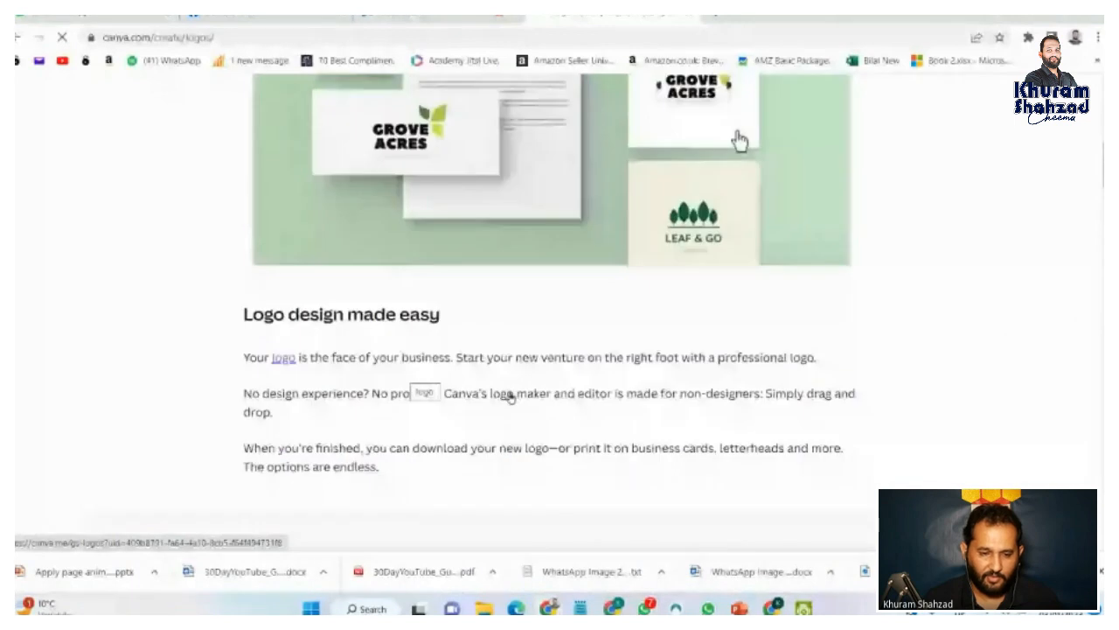
scroll(542, 402, down, 3)
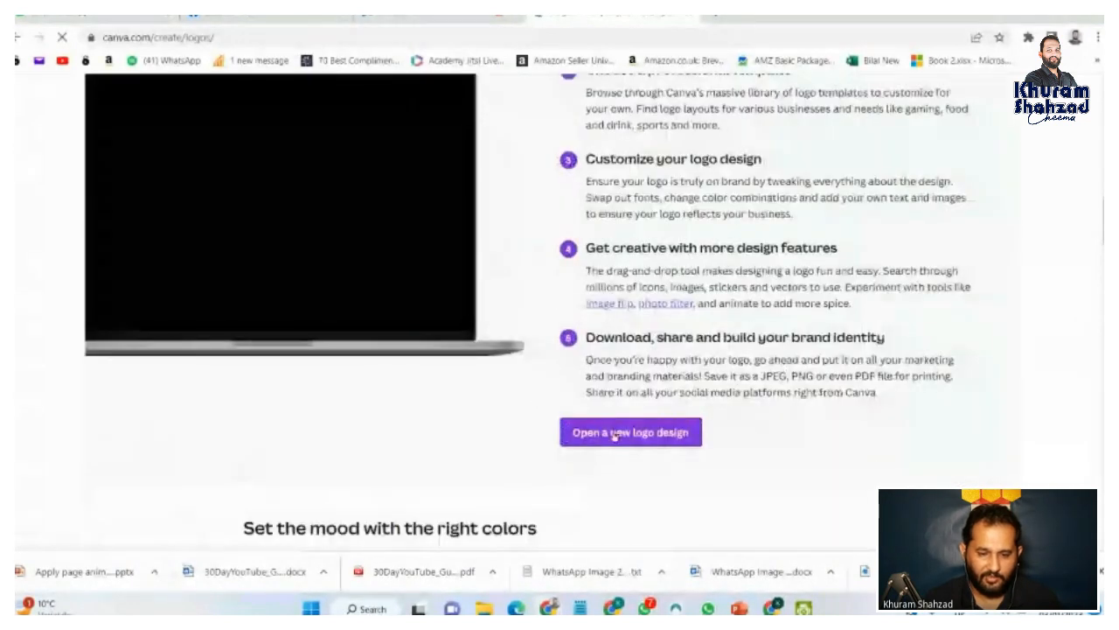
scroll(619, 433, down, 1)
scroll(616, 437, down, 8)
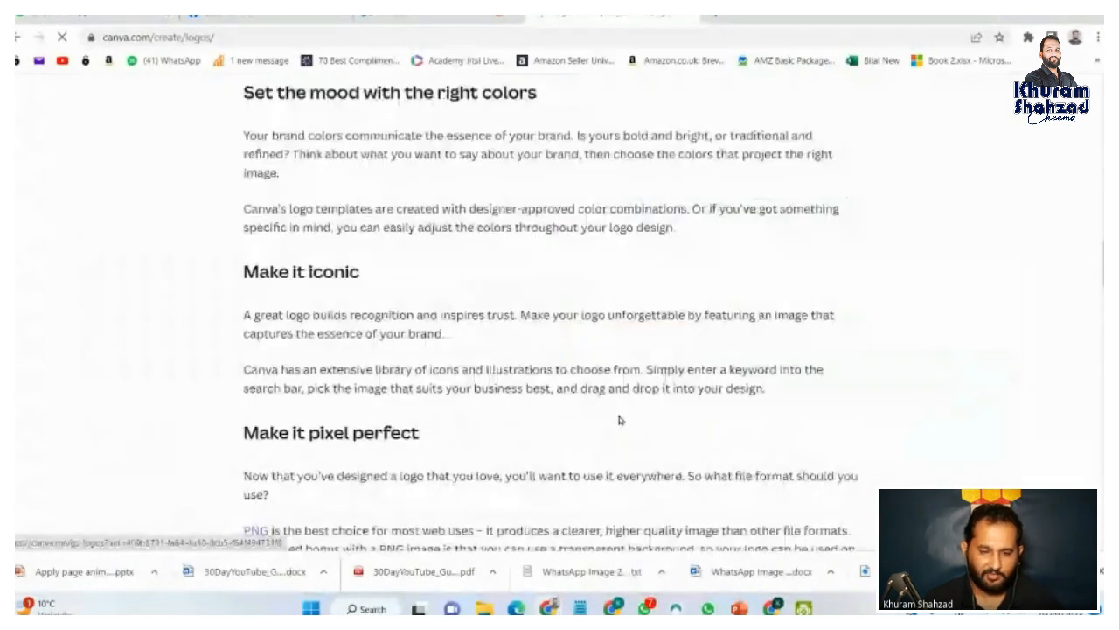
scroll(559, 315, down, 10)
scroll(559, 314, up, 1)
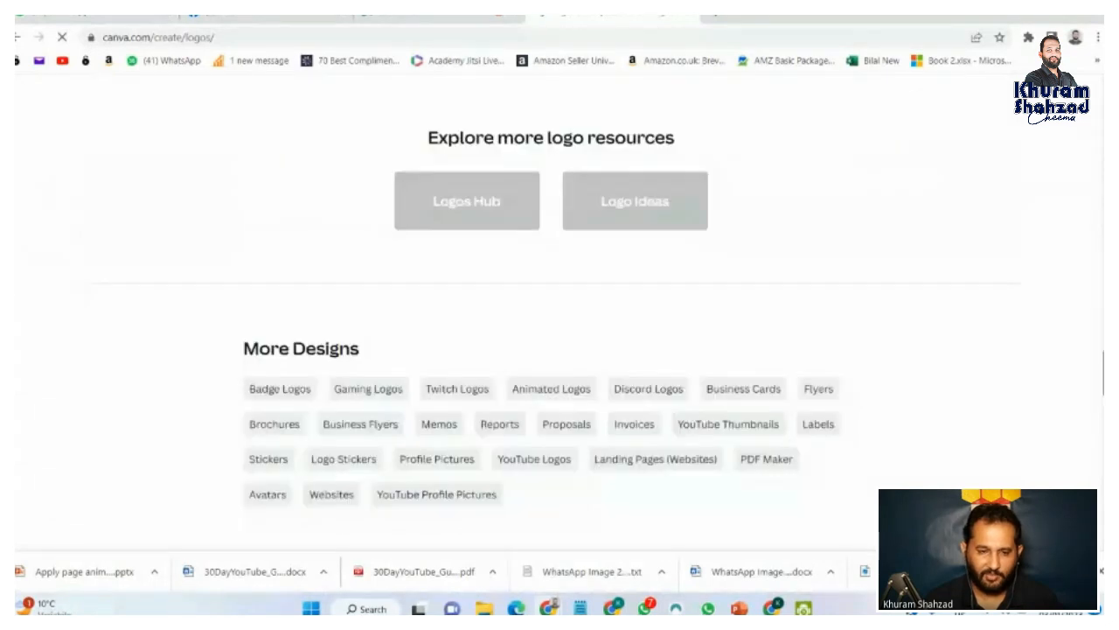
scroll(705, 405, down, 2)
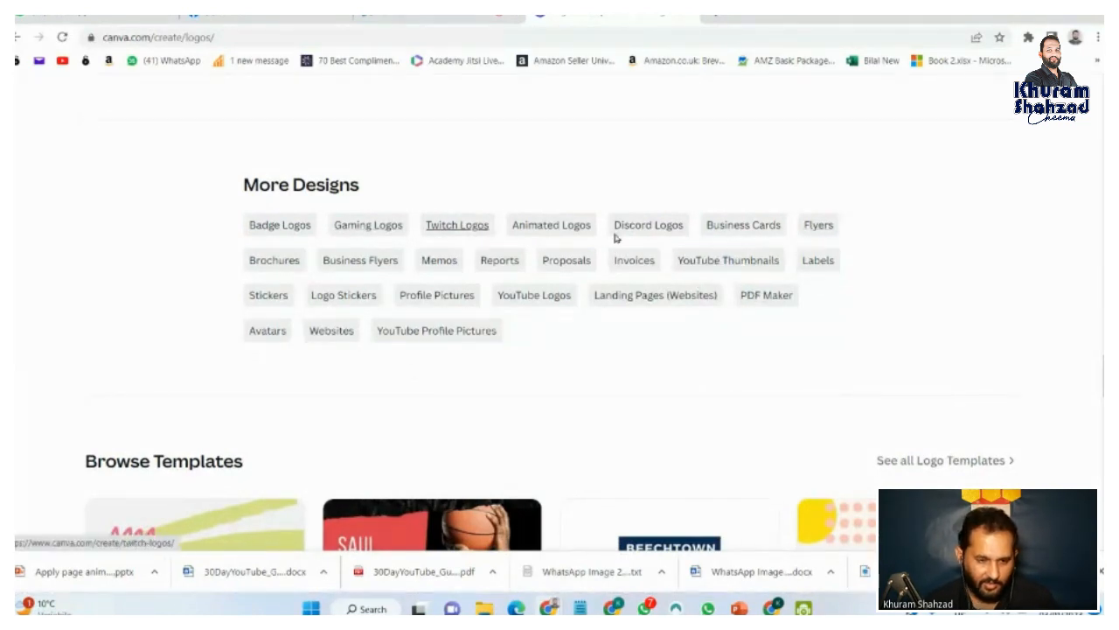
click(302, 229)
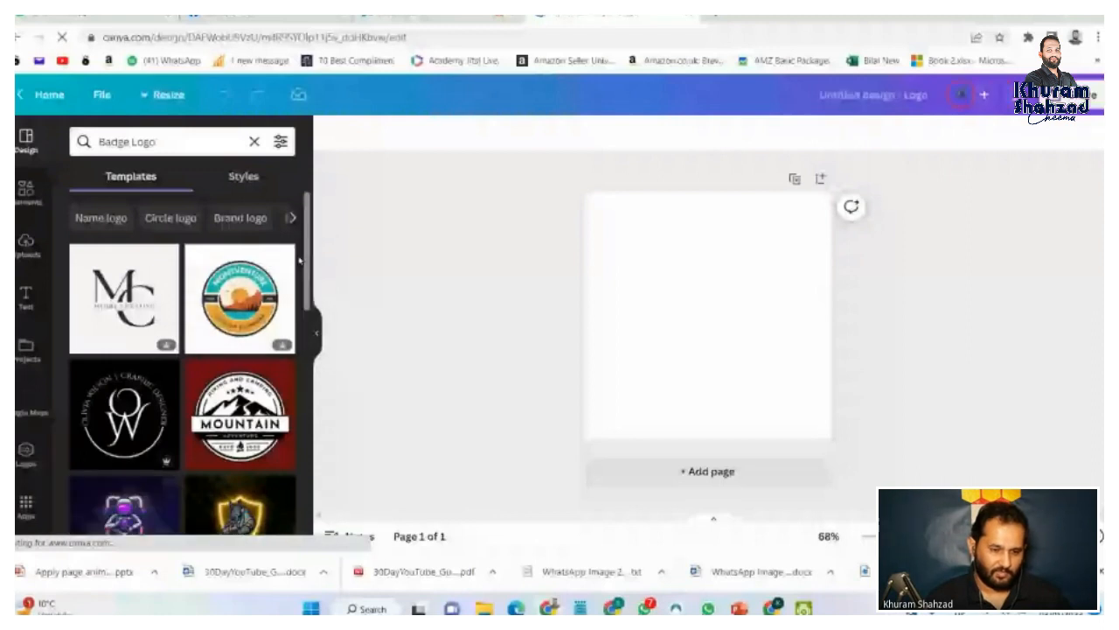
Step: Search the templates for "travel logo" and apply the black-on-white "Travel the World" logo to the blank page
scroll(299, 260, down, 2)
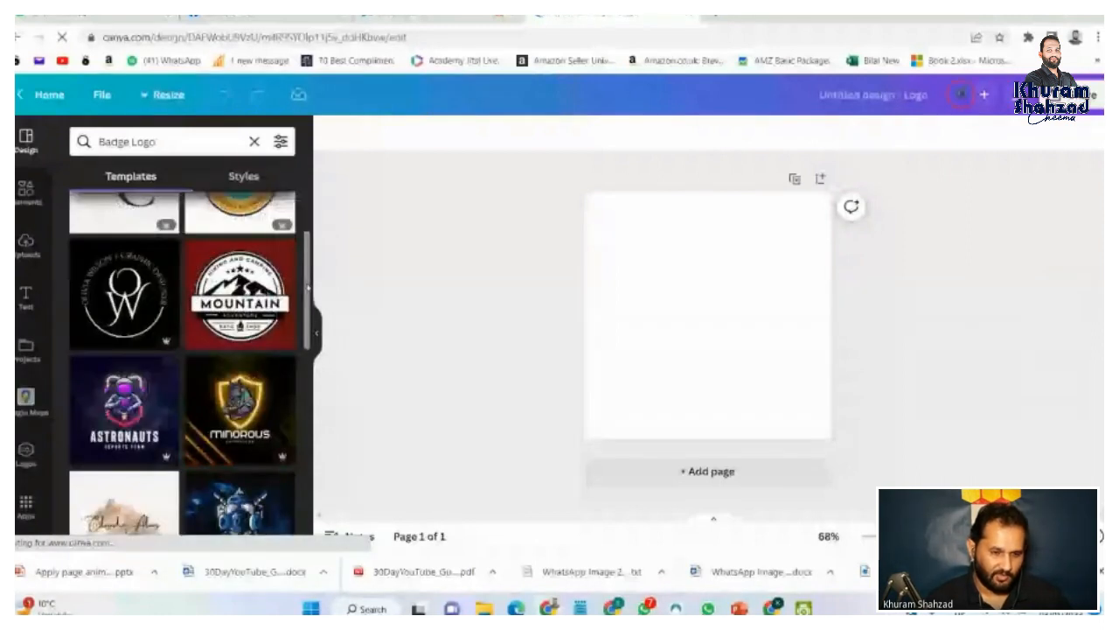
scroll(308, 289, up, 2)
click(72, 142)
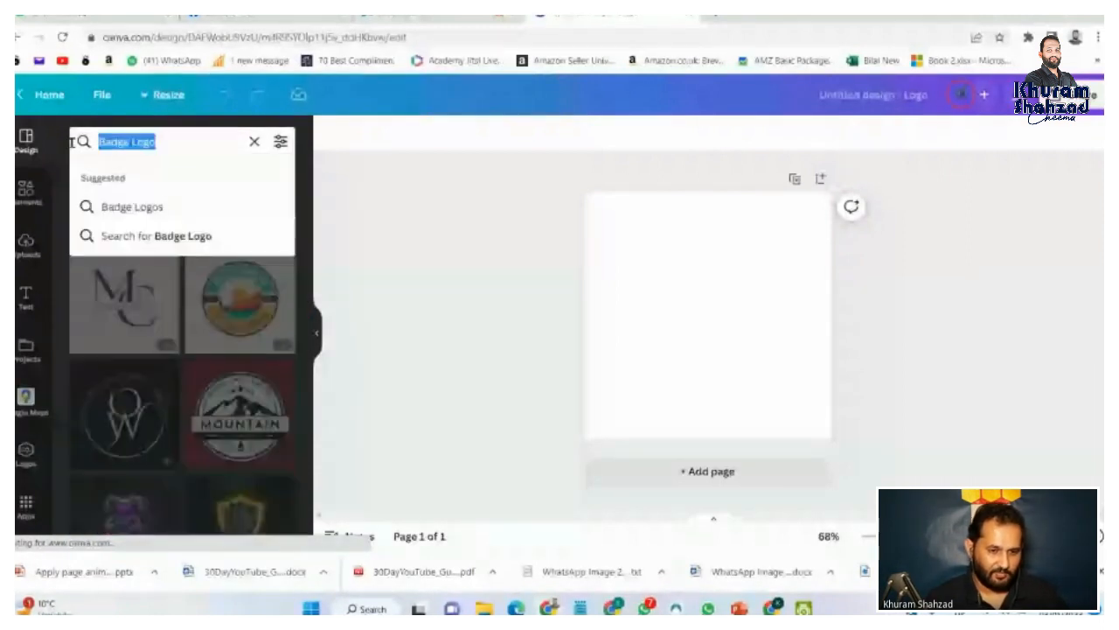
text(trave)
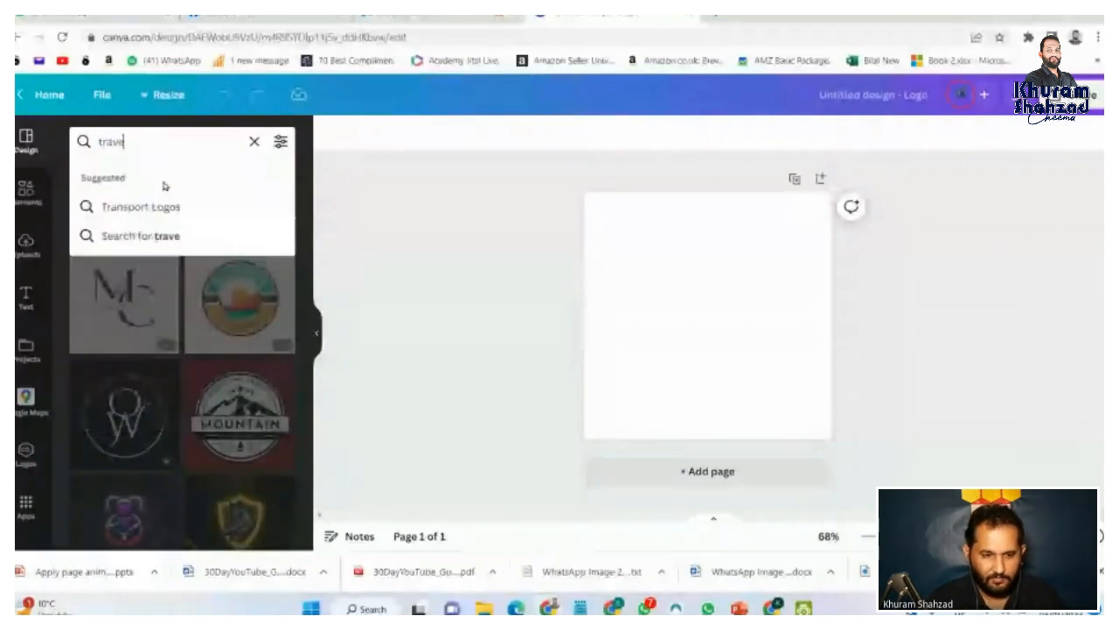
text(l logo)
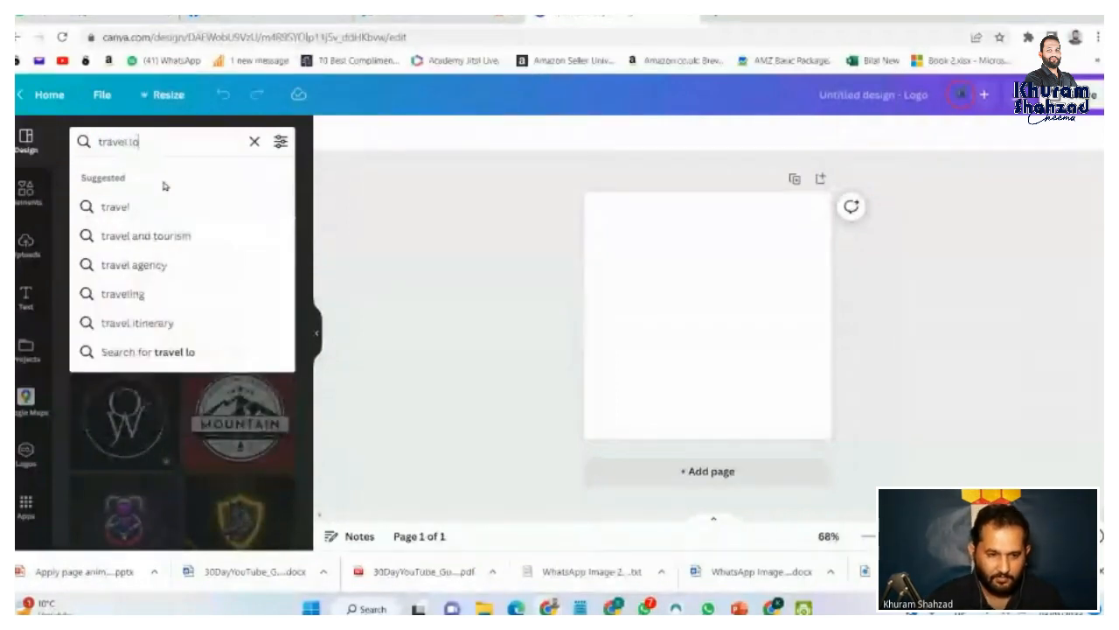
key(Return)
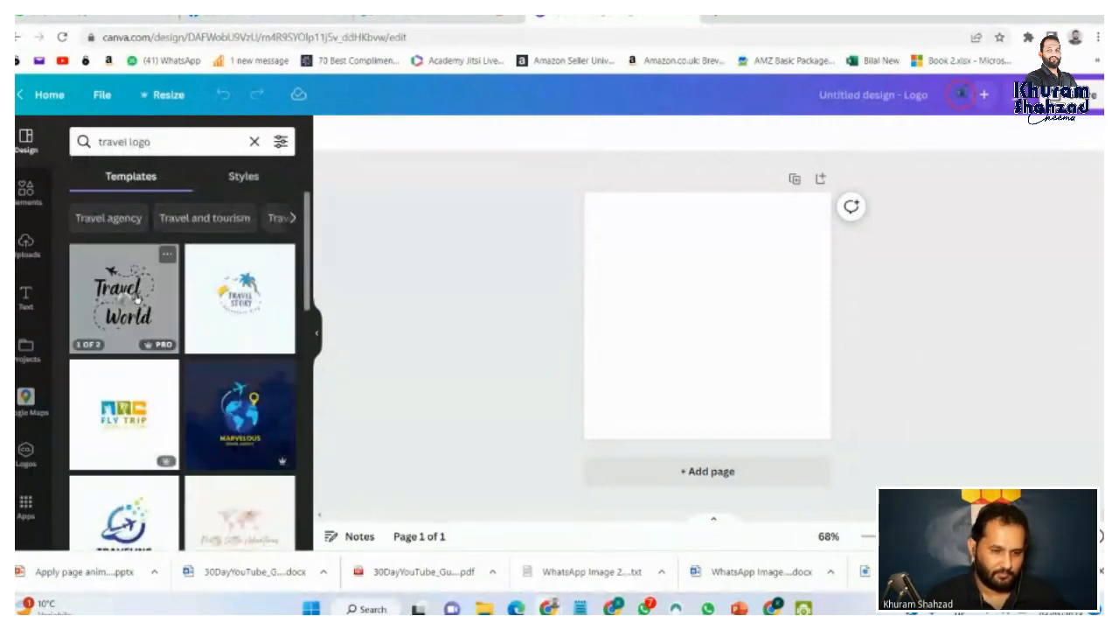
drag(127, 304, 648, 302)
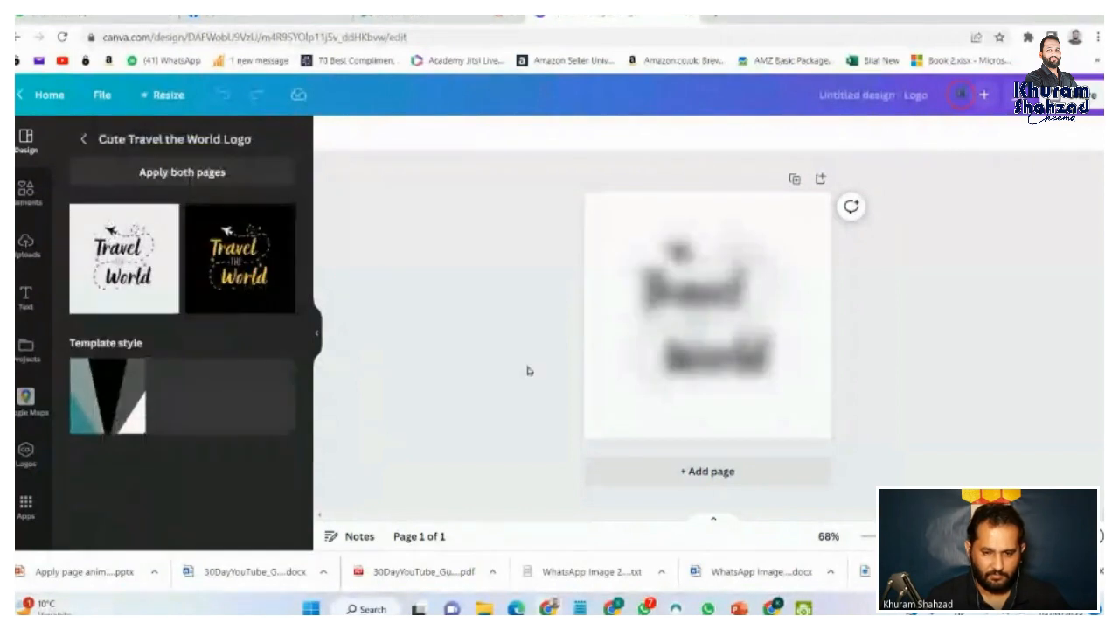
Step: Replace the word "Travel" in the logo with "Inter"
click(698, 323)
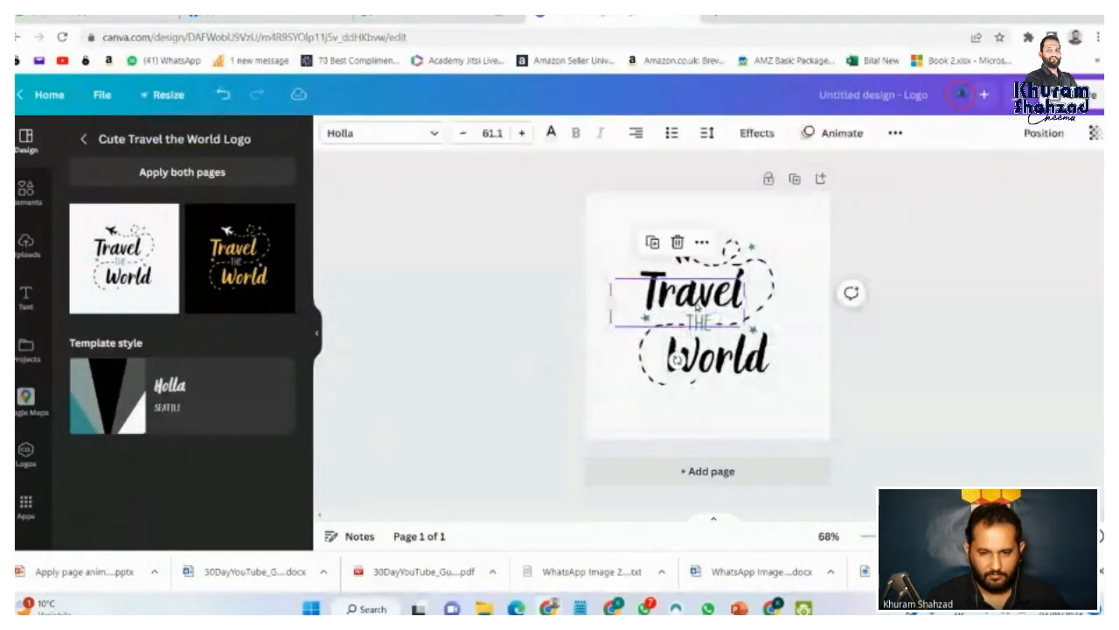
double_click(696, 302)
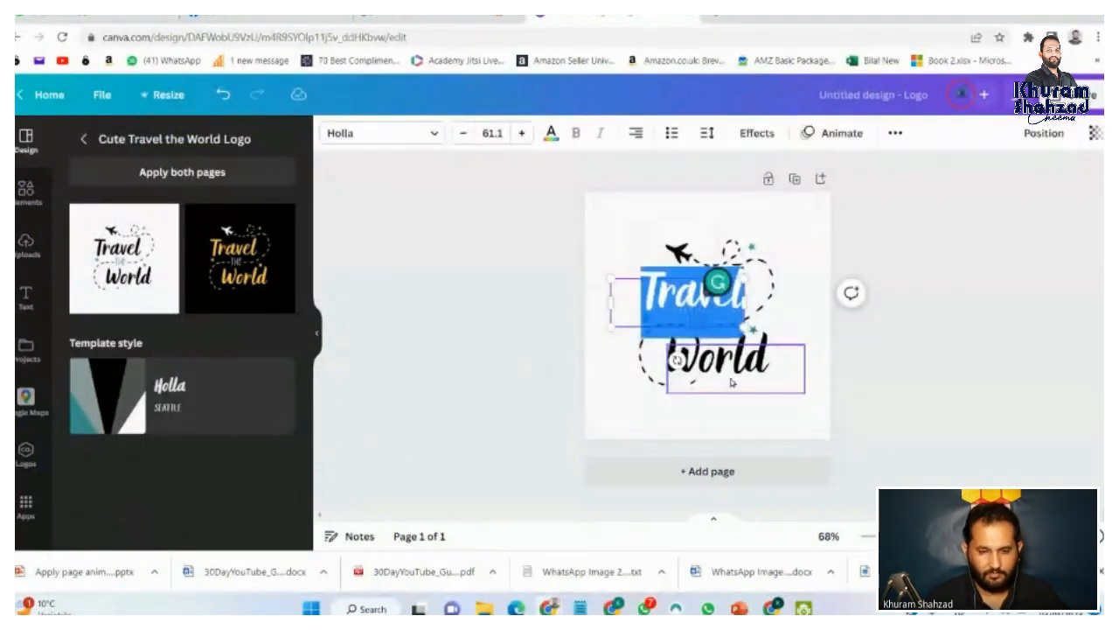
click(630, 304)
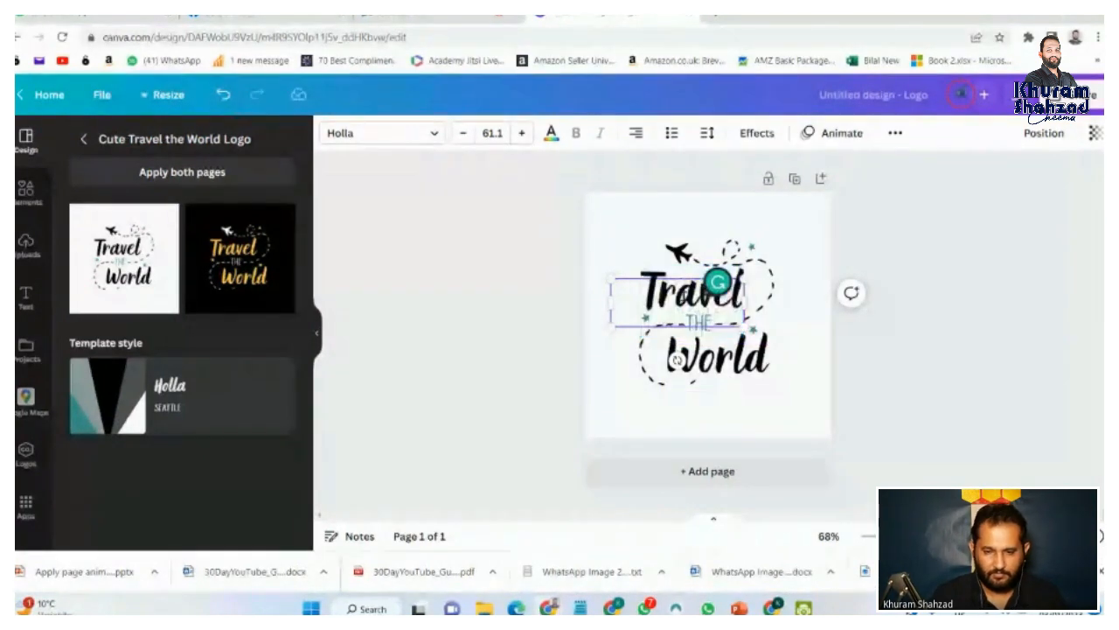
double_click(683, 295)
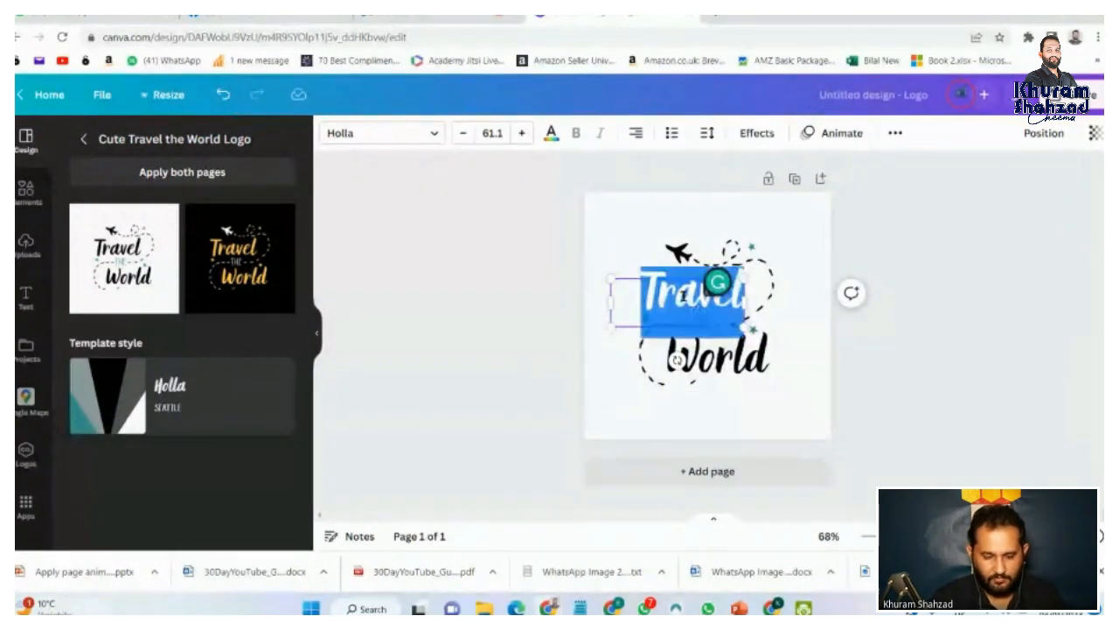
text(Inter)
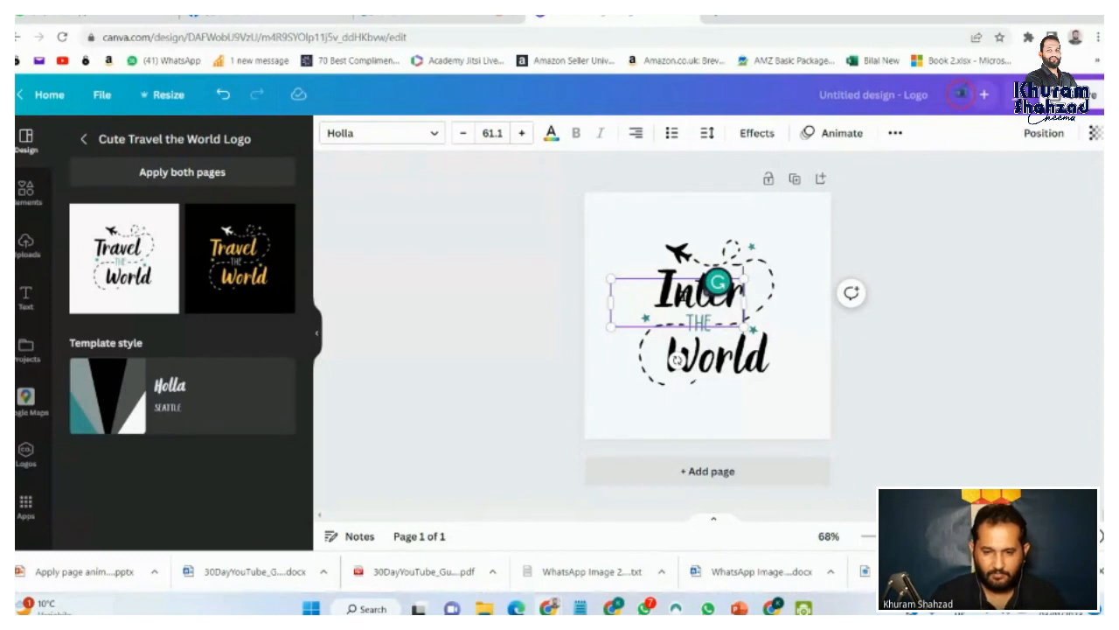
double_click(691, 296)
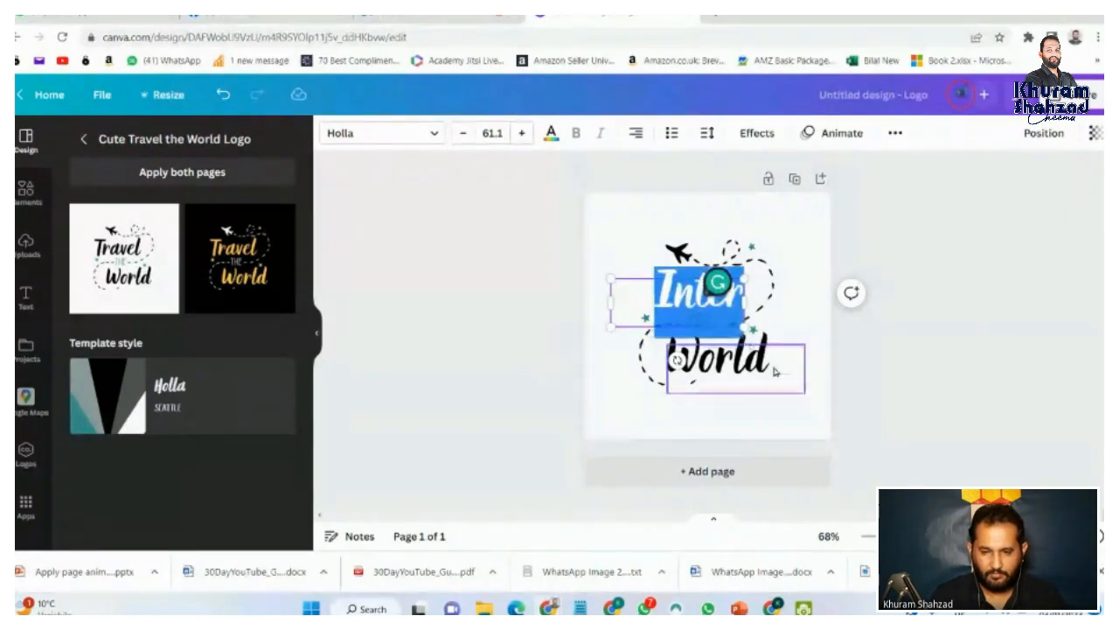
Step: Clear the logo page by deleting the "Inter" text, the dashed plane graphic and the remaining words
click(743, 364)
double_click(676, 348)
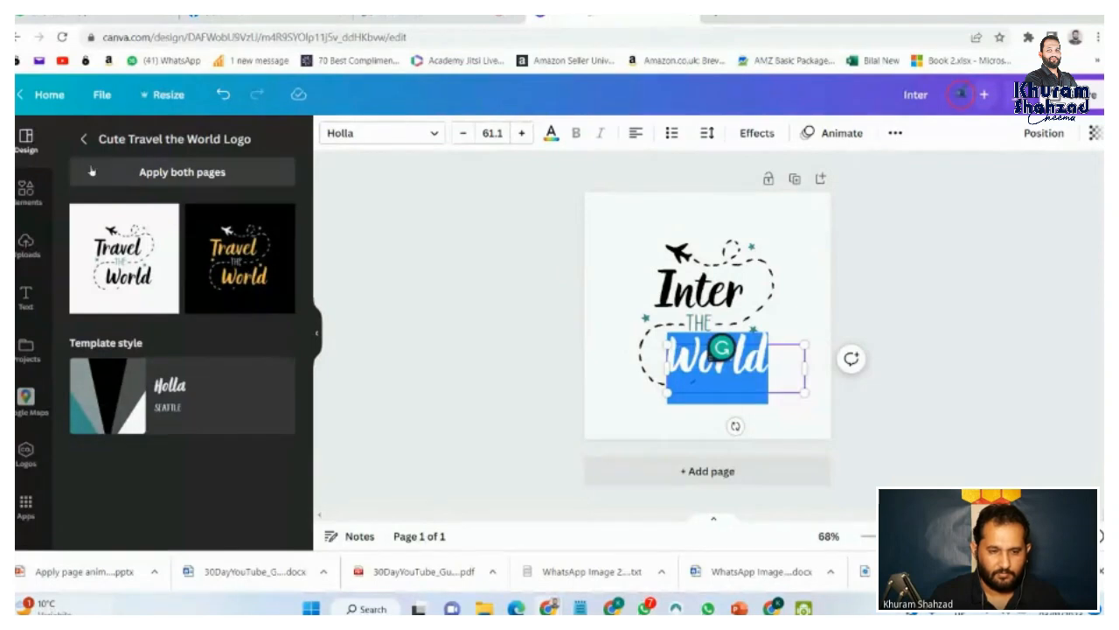
click(733, 301)
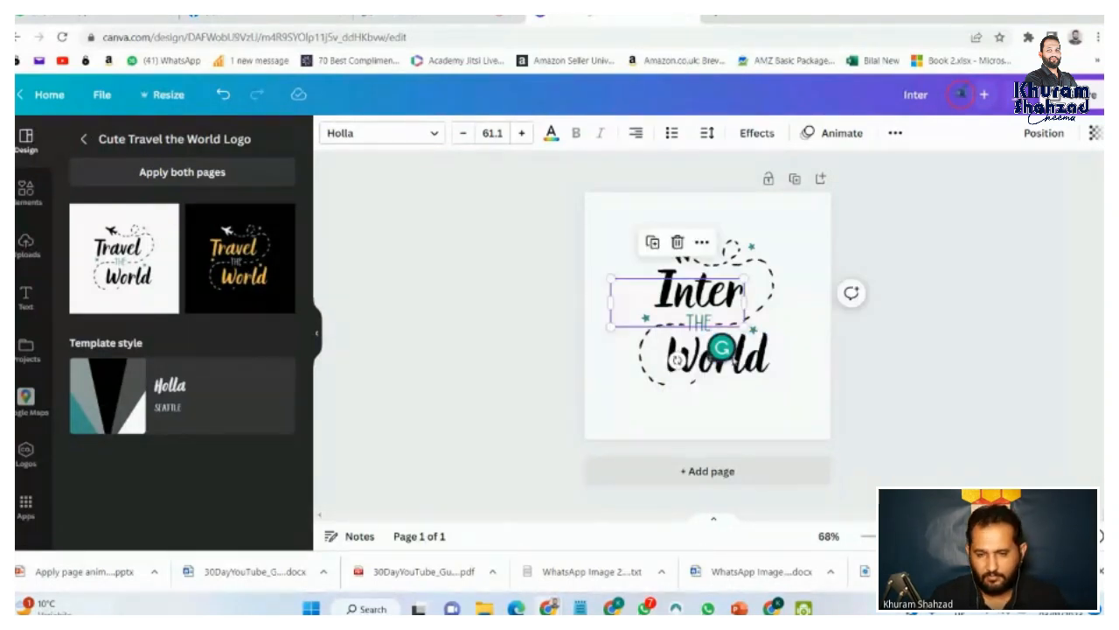
key(Delete)
click(740, 294)
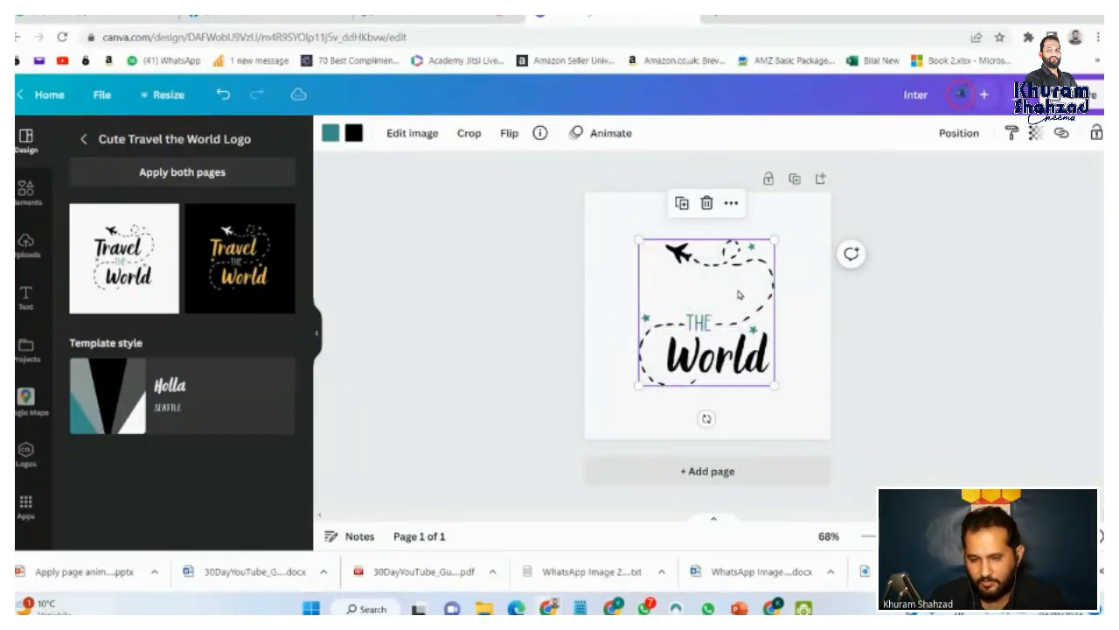
key(Delete)
click(717, 355)
key(Delete)
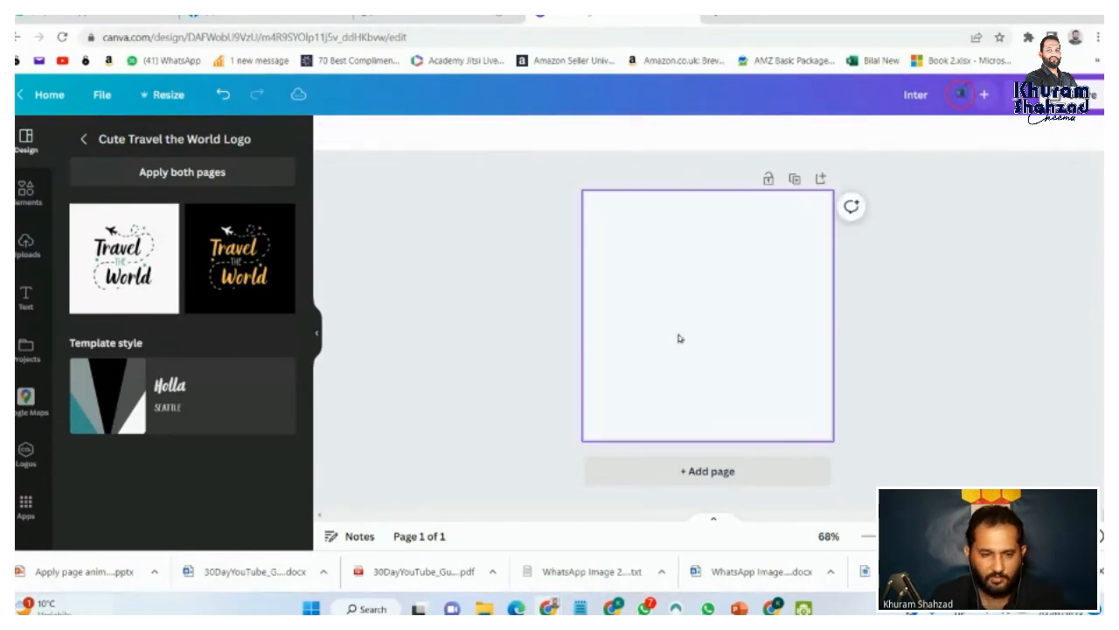
Step: Return to the template results and search the templates for "digital agency"
click(83, 136)
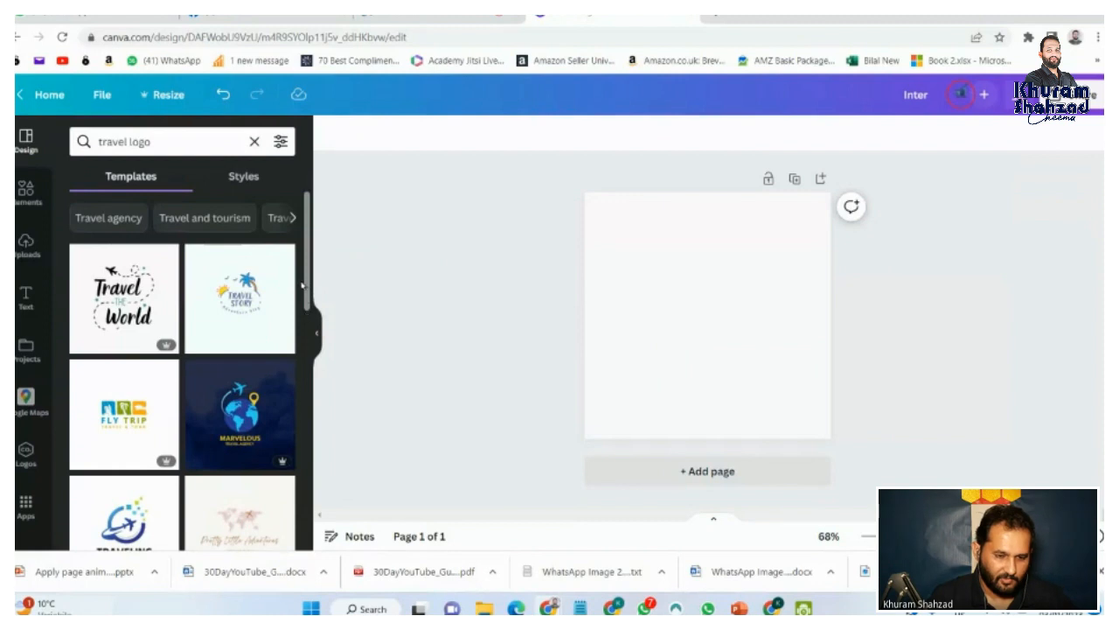
drag(304, 289, 317, 220)
click(159, 142)
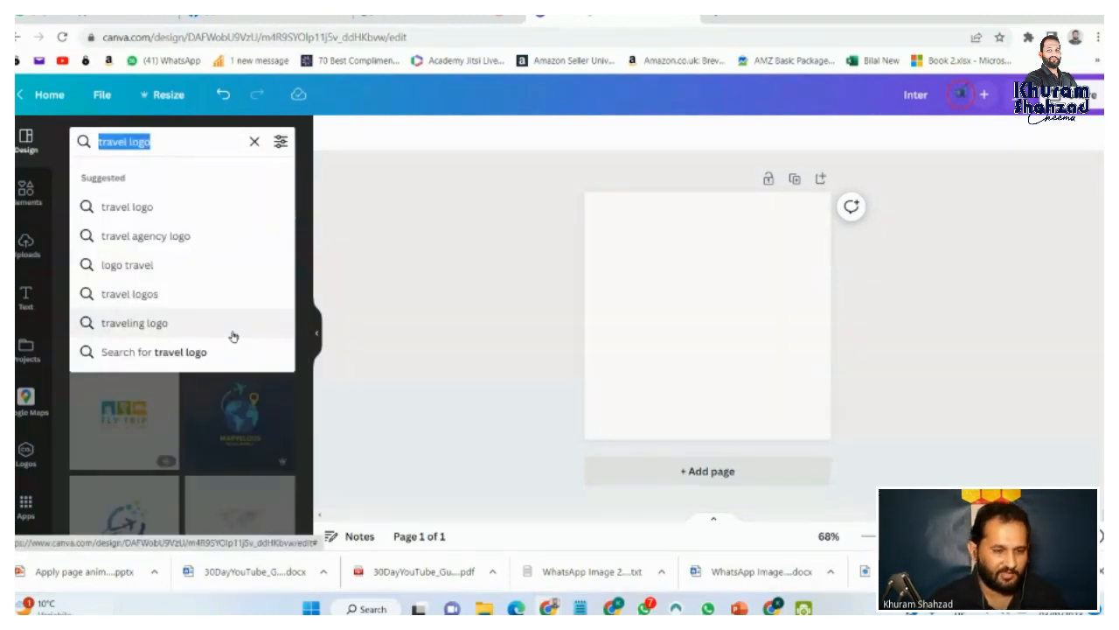
text(digital)
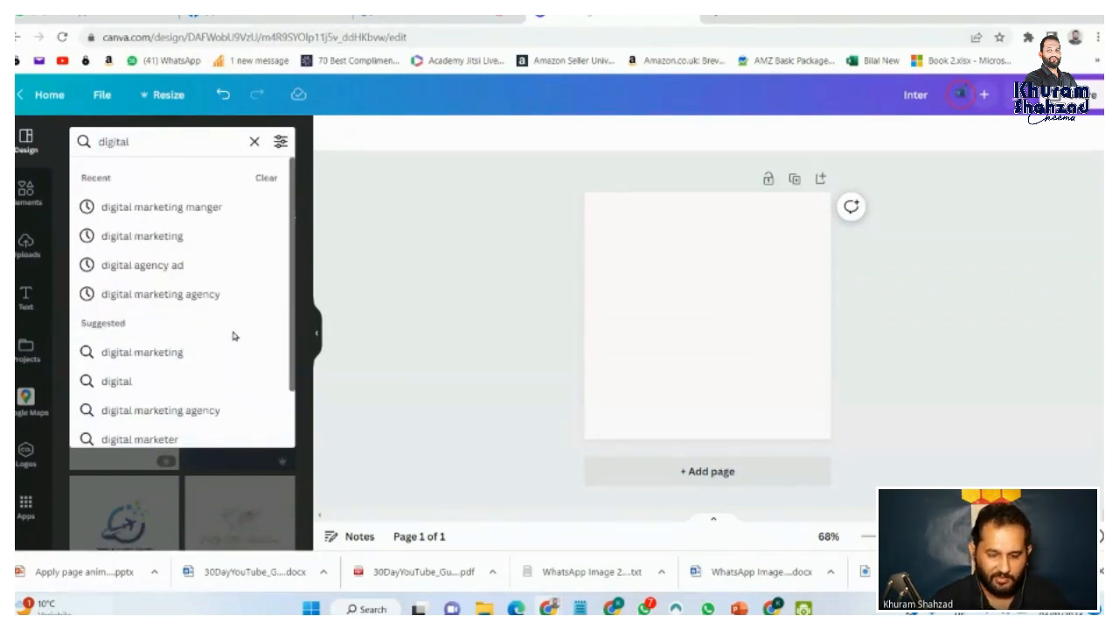
text( agency)
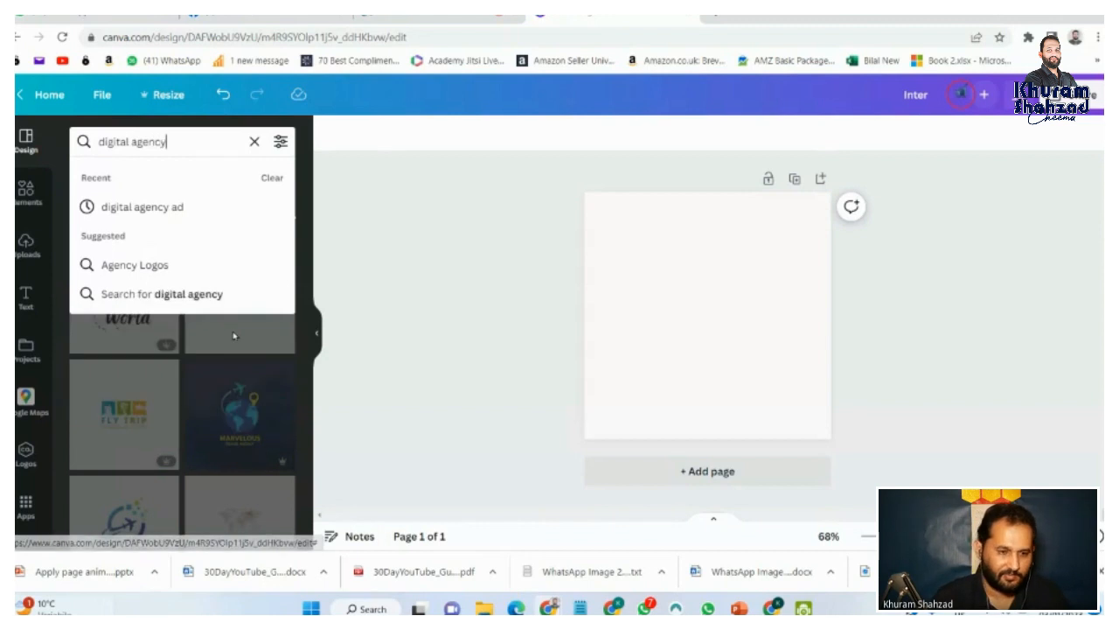
key(Return)
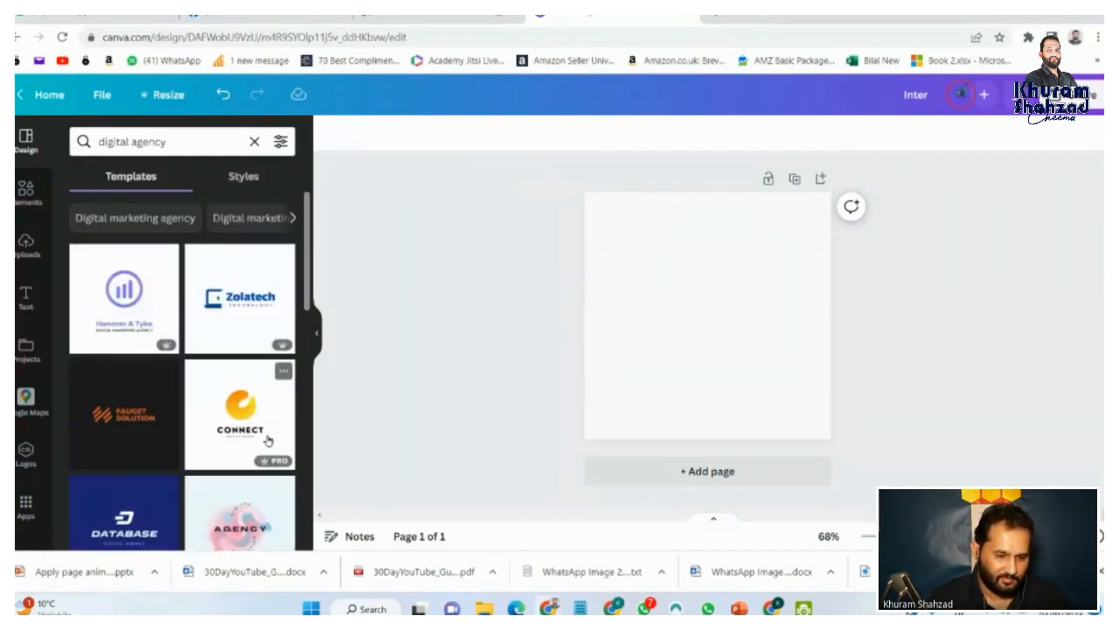
Step: Find the white "Digital Marketing" logo with the orange and purple bar chart icon and apply it to the blank page
scroll(266, 437, down, 2)
scroll(267, 438, down, 1)
scroll(249, 468, down, 2)
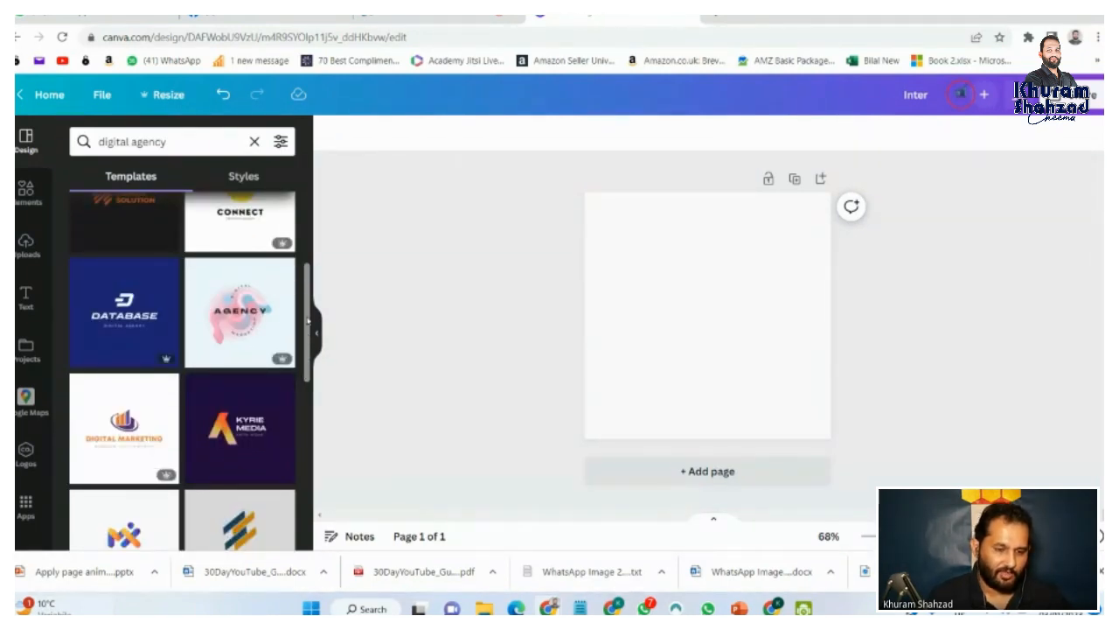
drag(308, 322, 319, 357)
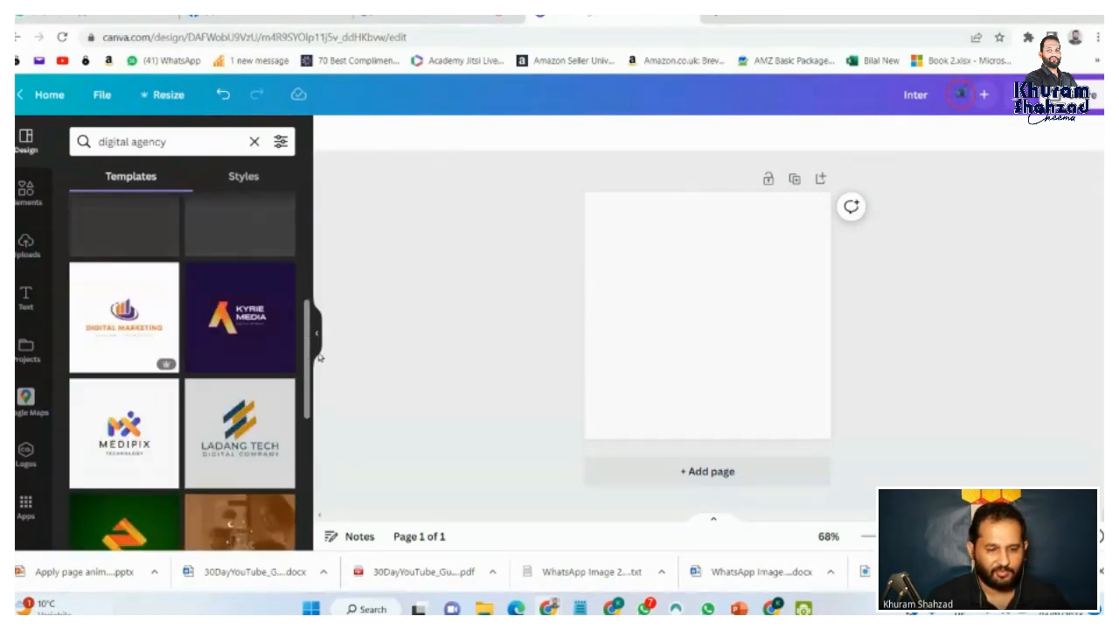
scroll(270, 356, up, 3)
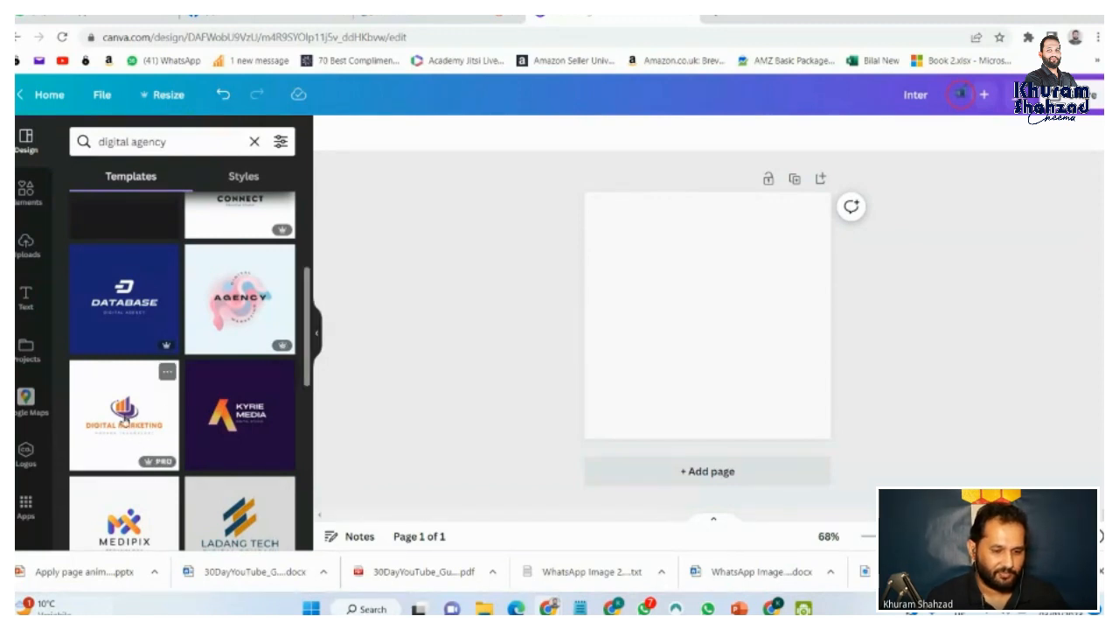
drag(122, 415, 672, 308)
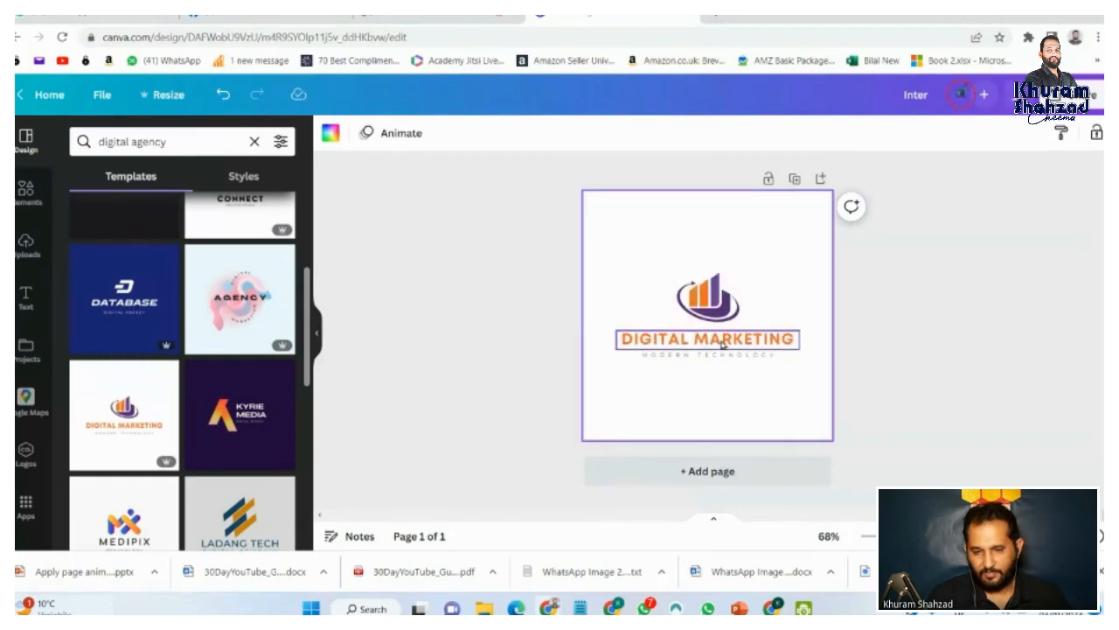
Step: Replace the logo's "DIGITAL MARKETING" headline with "HIRE A FREELANCER"
click(682, 341)
click(672, 339)
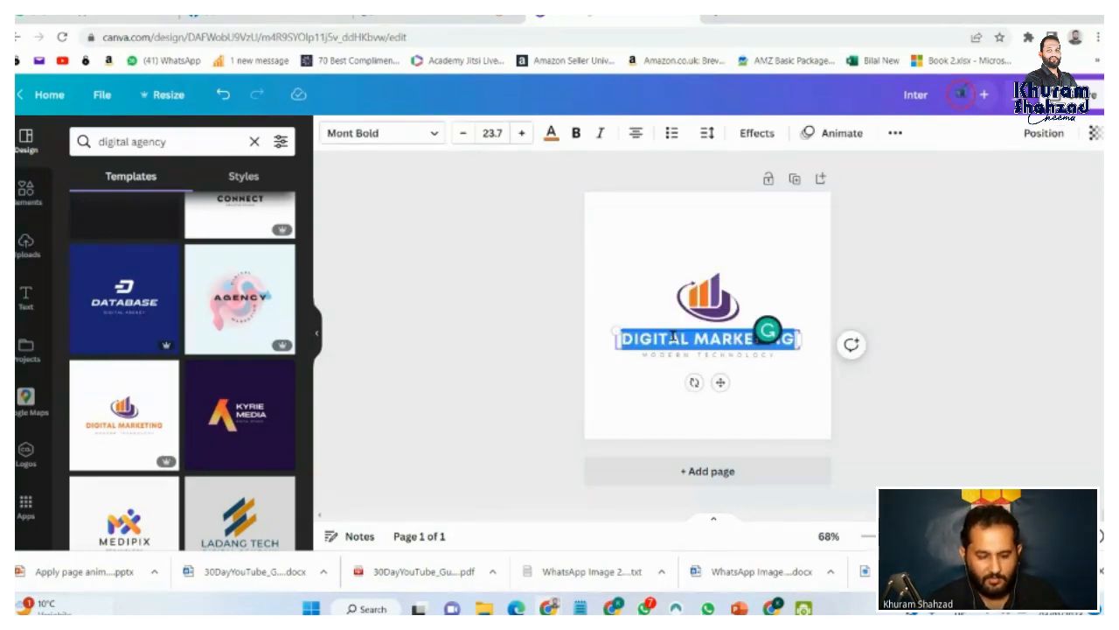
text(H)
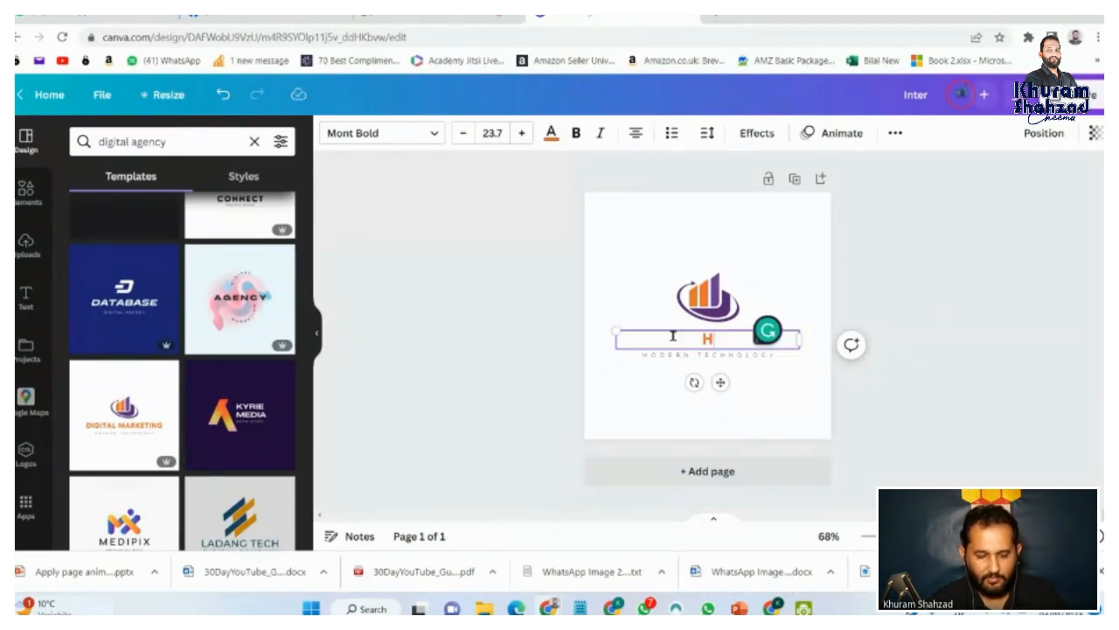
text(IRE A)
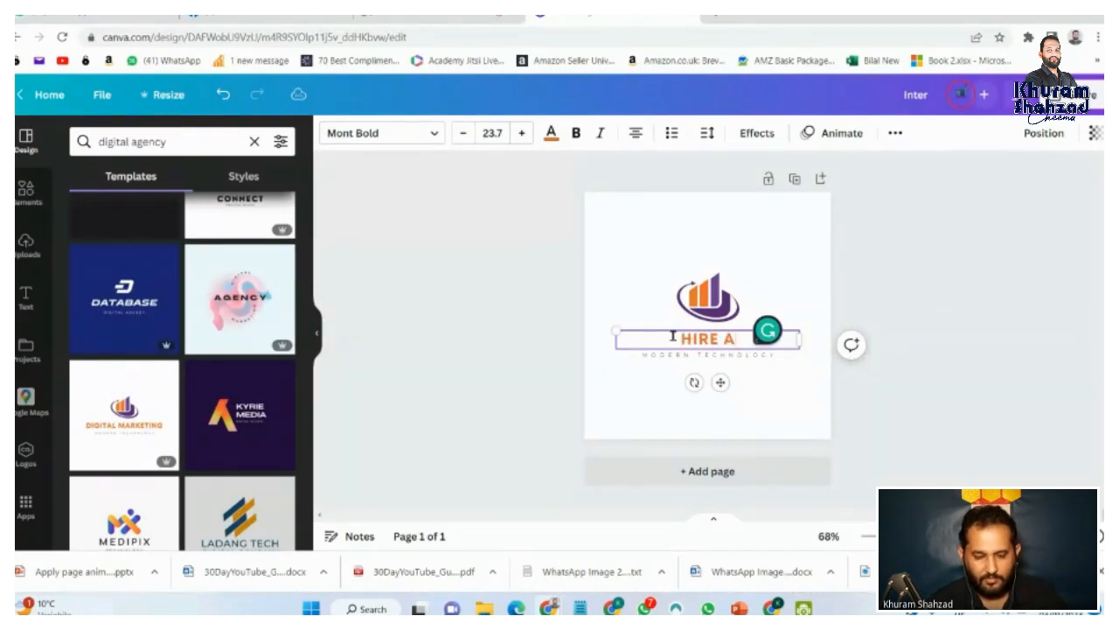
text( FREELANCER)
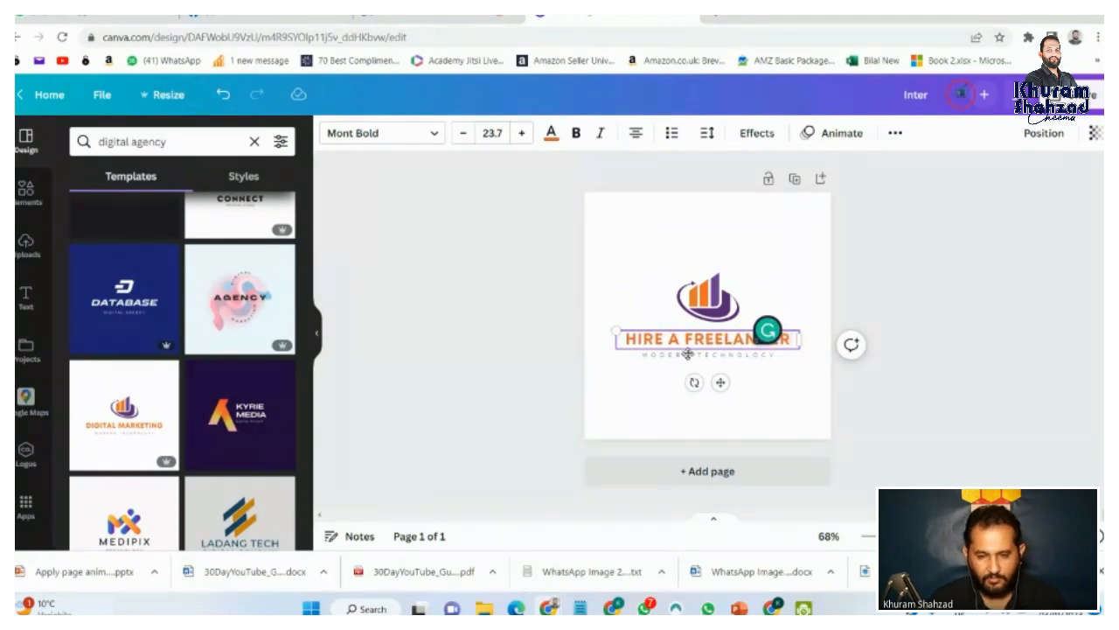
Step: Replace the "MODERN TECHNOLOGY" tagline under the headline with "BEST VIRTUAL ASSISTANTS"
click(689, 355)
double_click(691, 355)
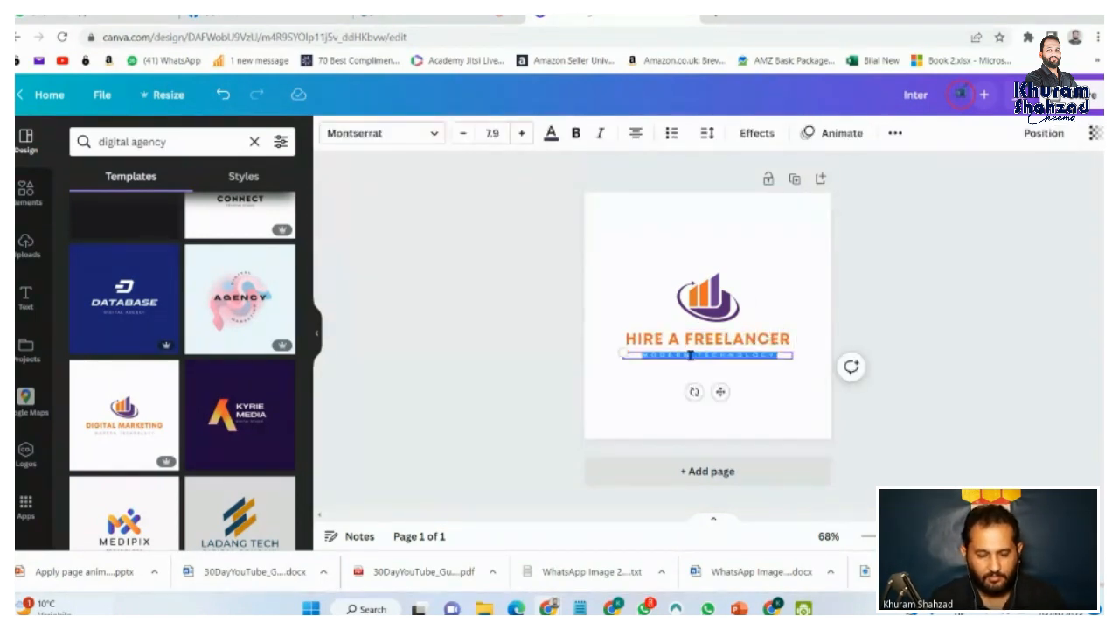
key(BackSpace)
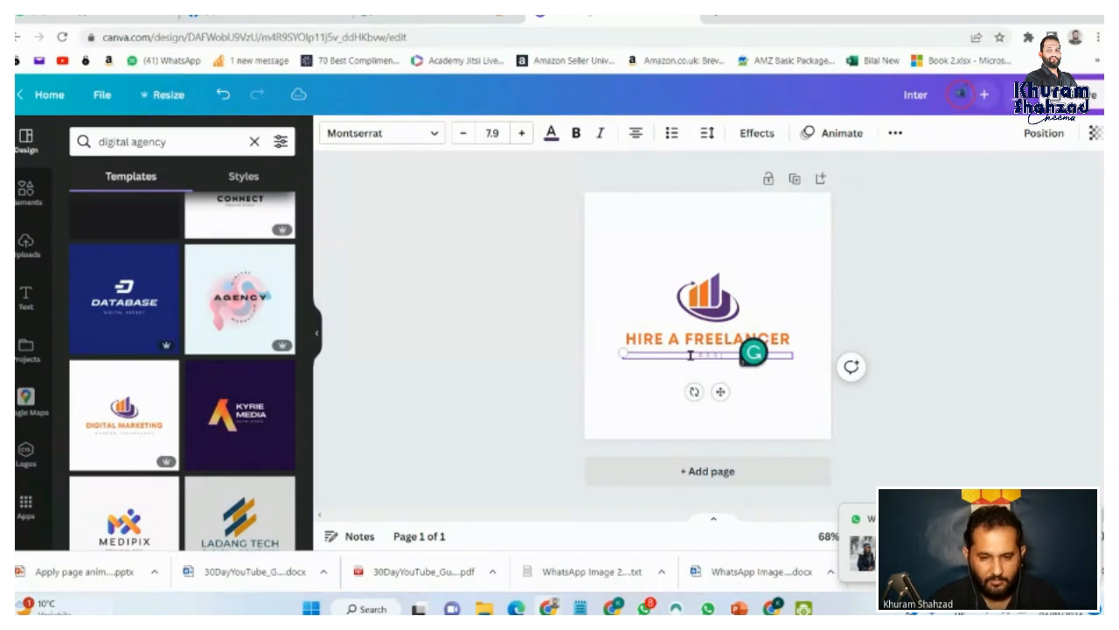
text(BEST )
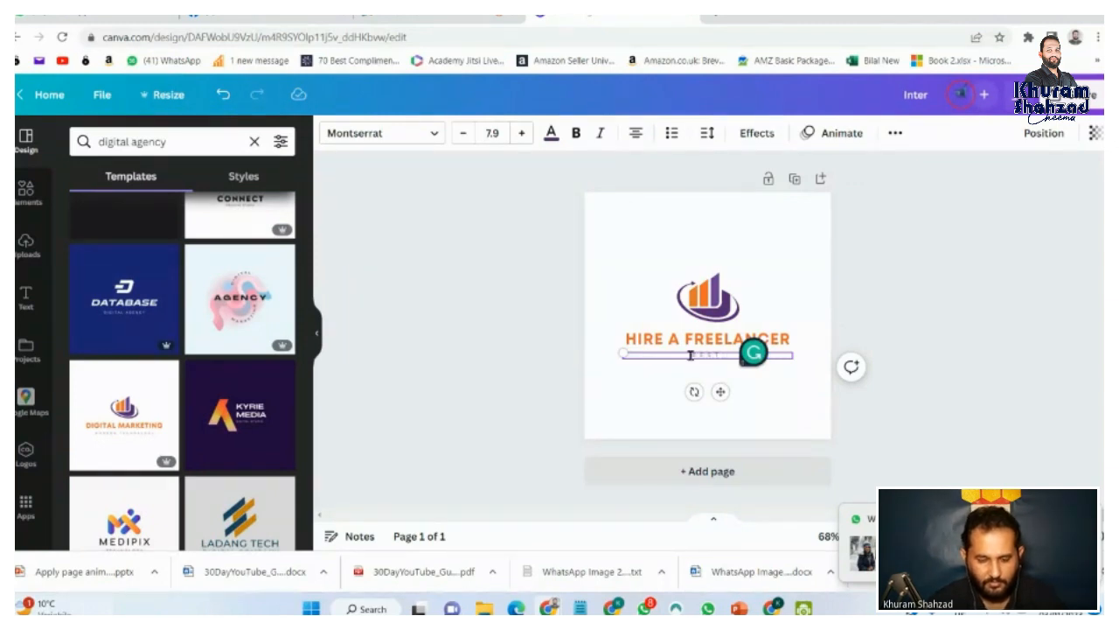
text(FIRT)
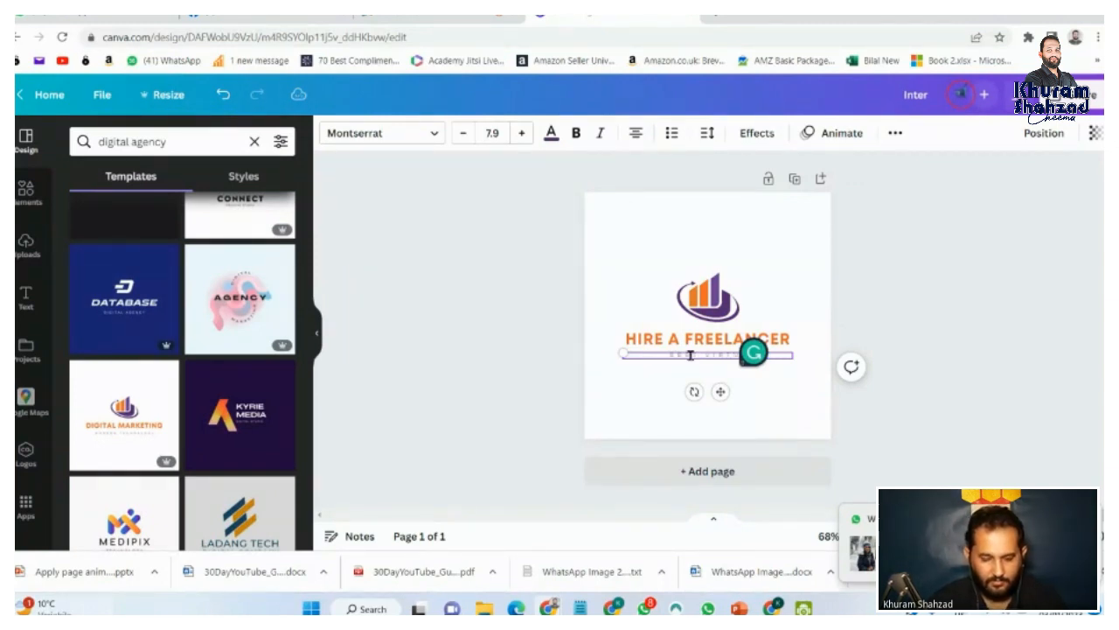
text(UAL ASSI)
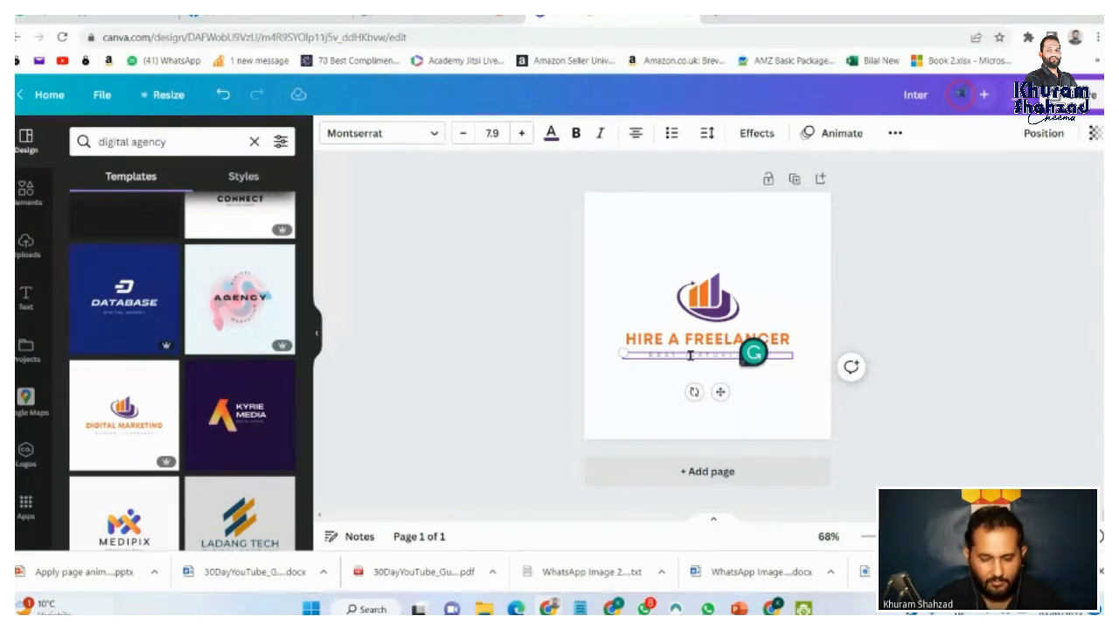
text(STANT)
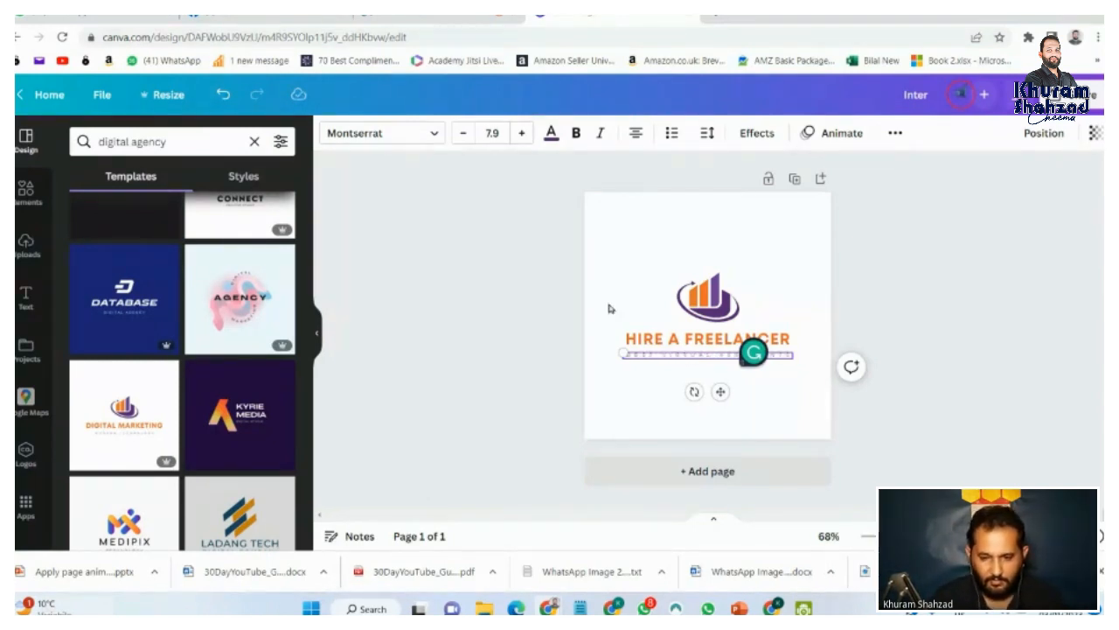
click(635, 407)
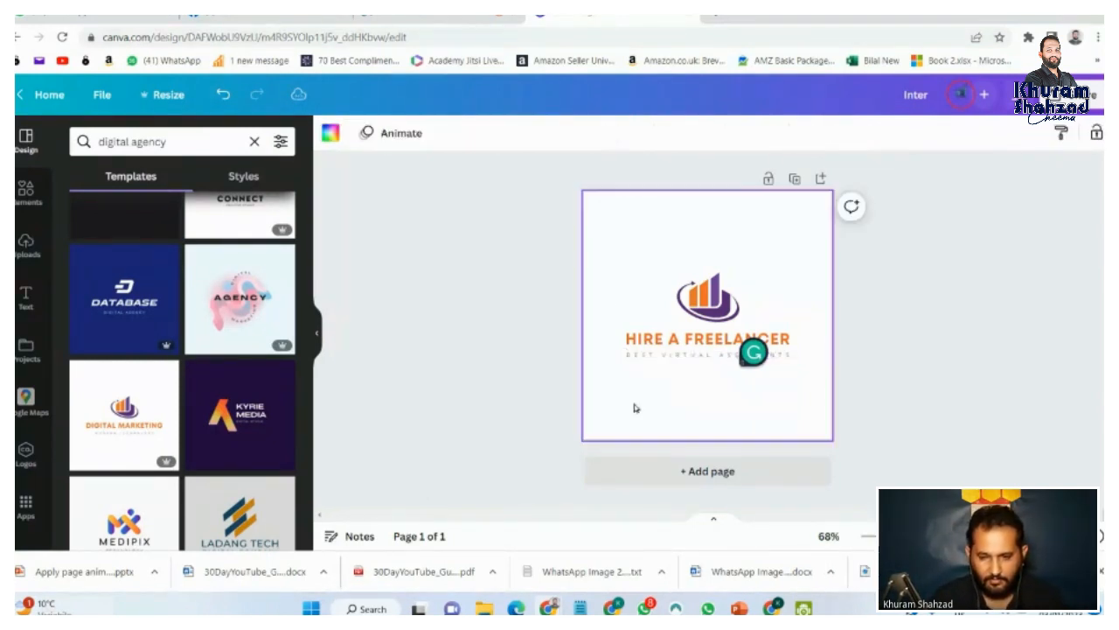
click(930, 331)
Step: Increase the font size of the "HIRE A FREELANCER" headline to 31.7
click(619, 339)
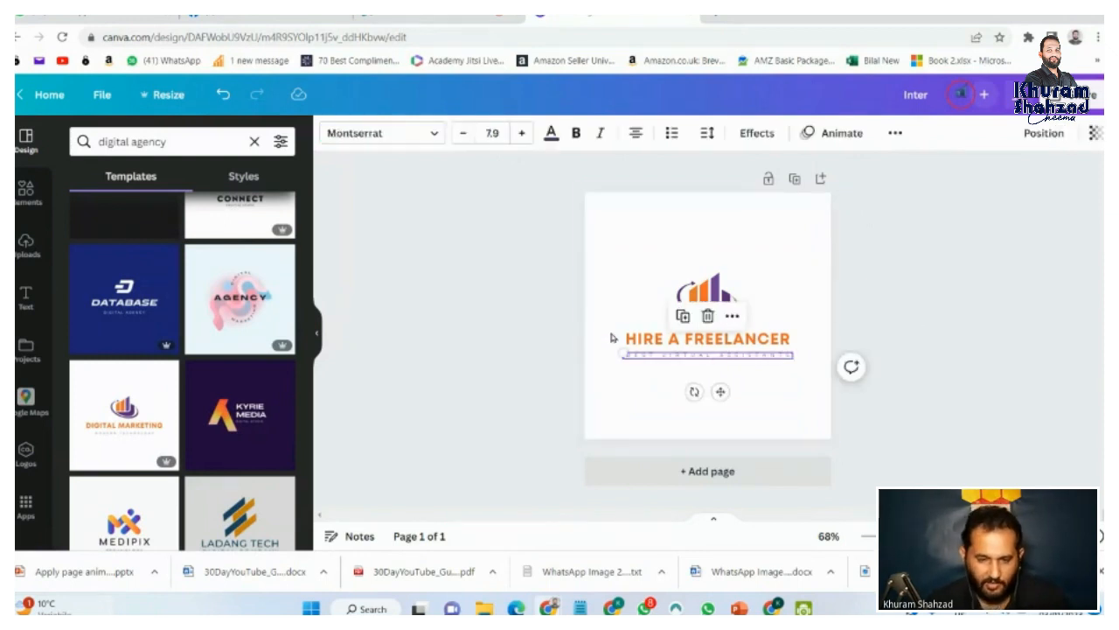
click(522, 133)
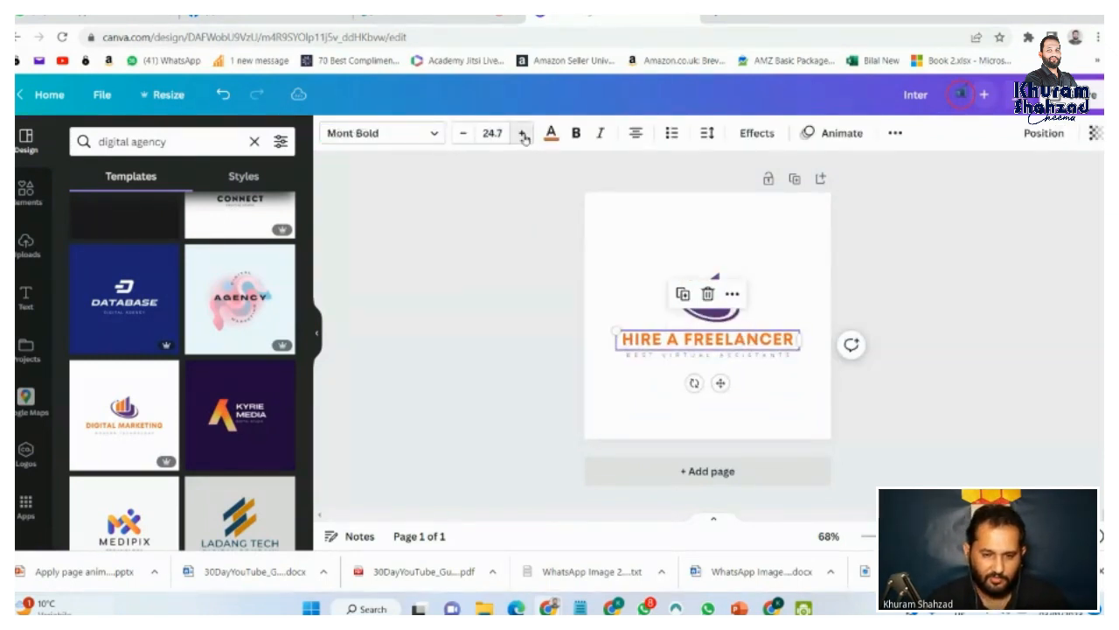
click(522, 134)
click(522, 134)
click(522, 134)
click(522, 134)
click(522, 134)
click(522, 134)
click(522, 134)
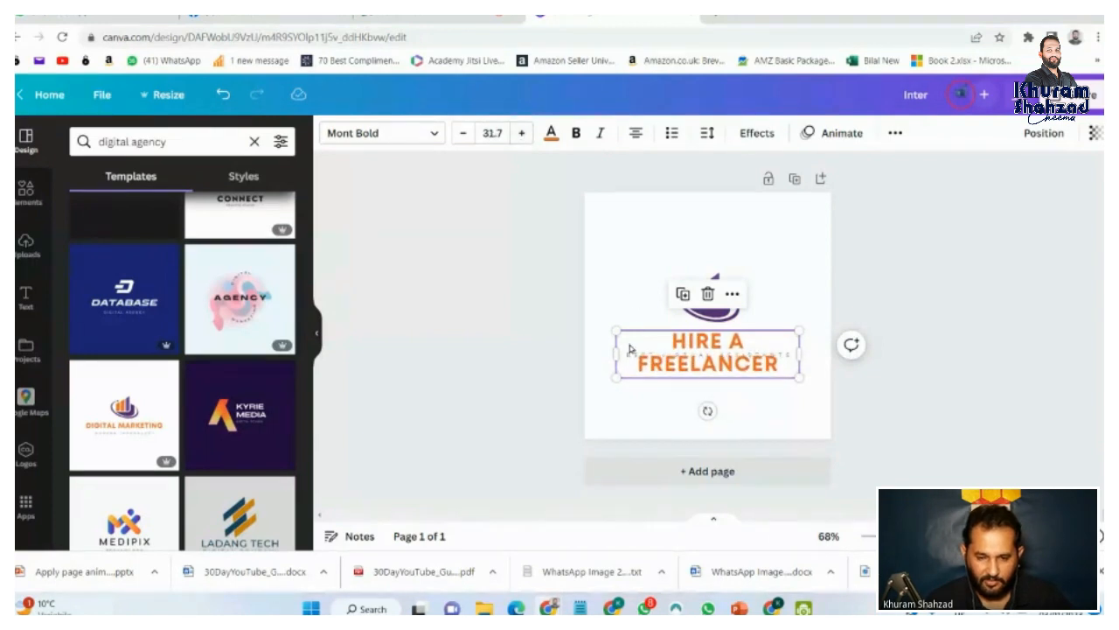
Step: Widen the headline's text box so the text fits on one line, and centre it on the page under the icon
click(663, 399)
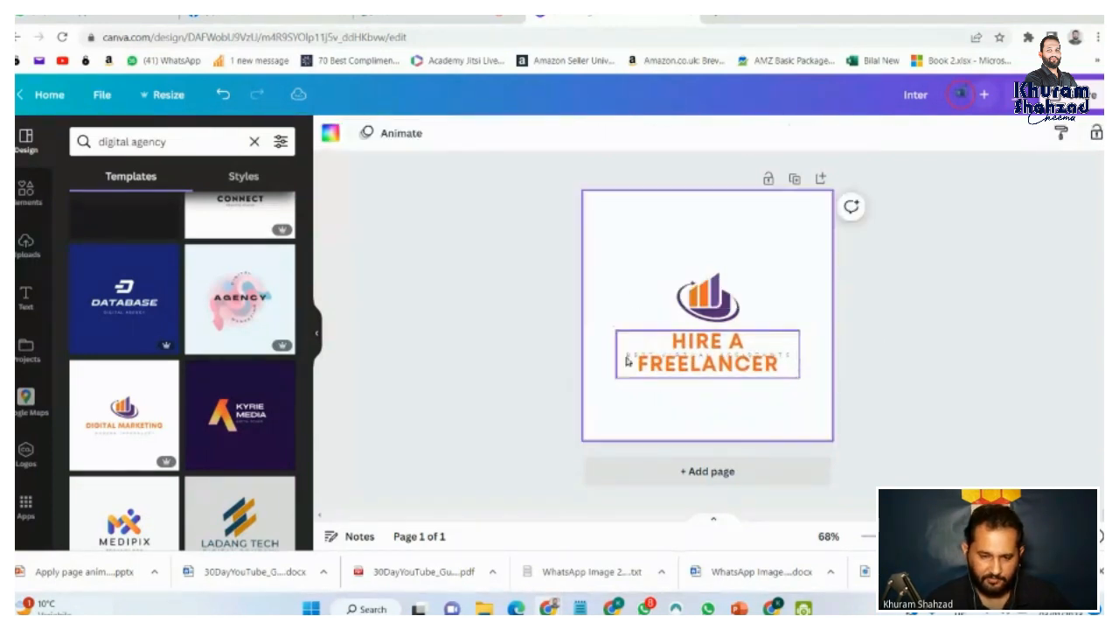
click(634, 356)
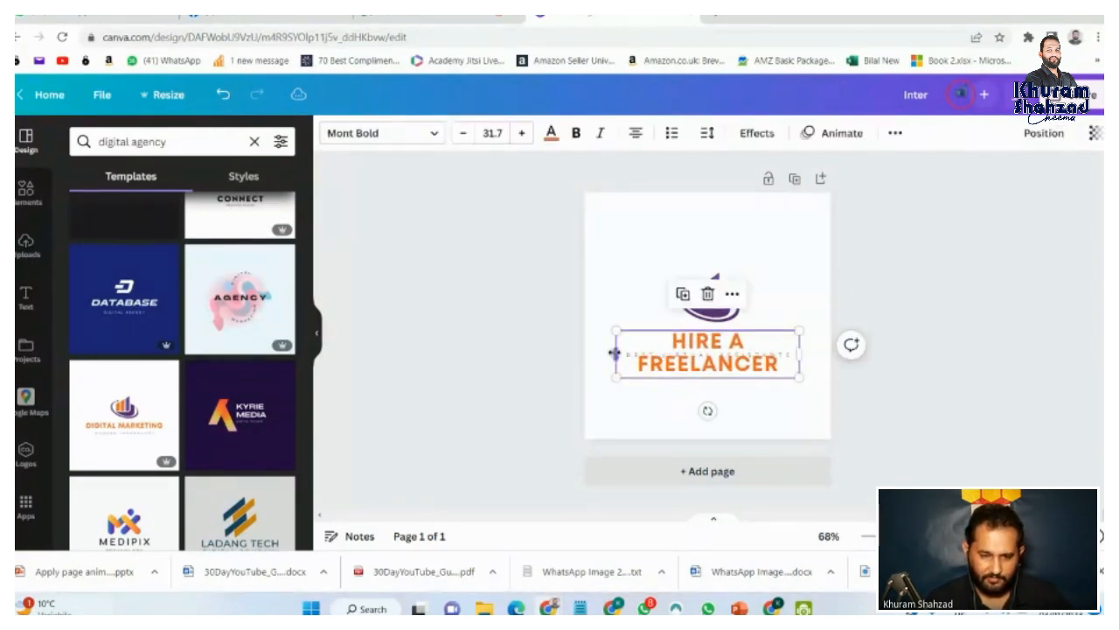
drag(615, 352, 574, 348)
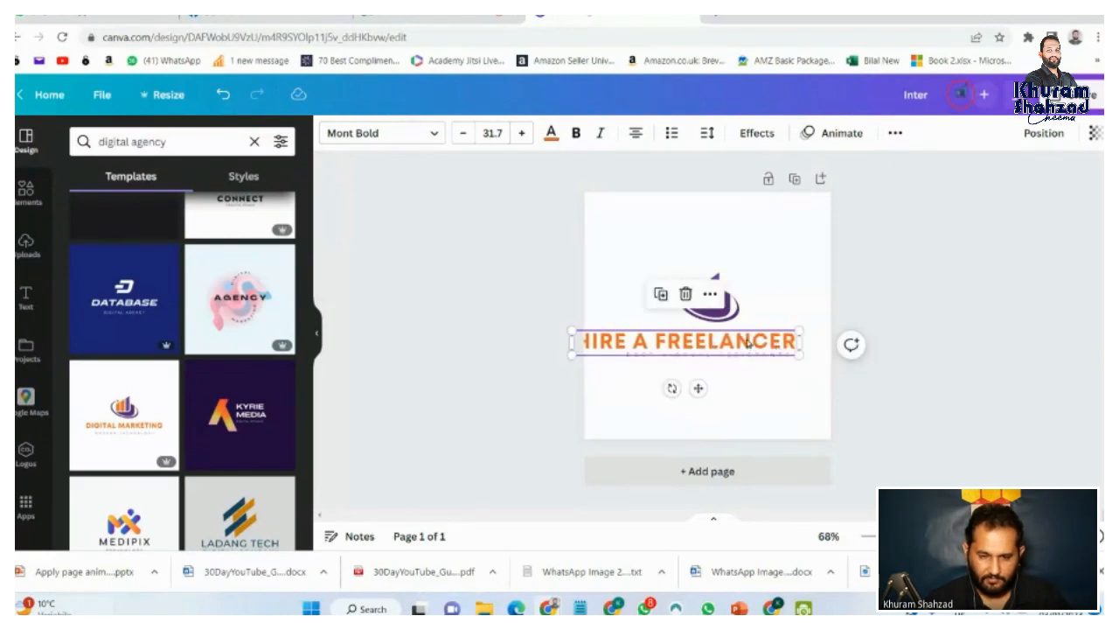
drag(748, 343, 769, 339)
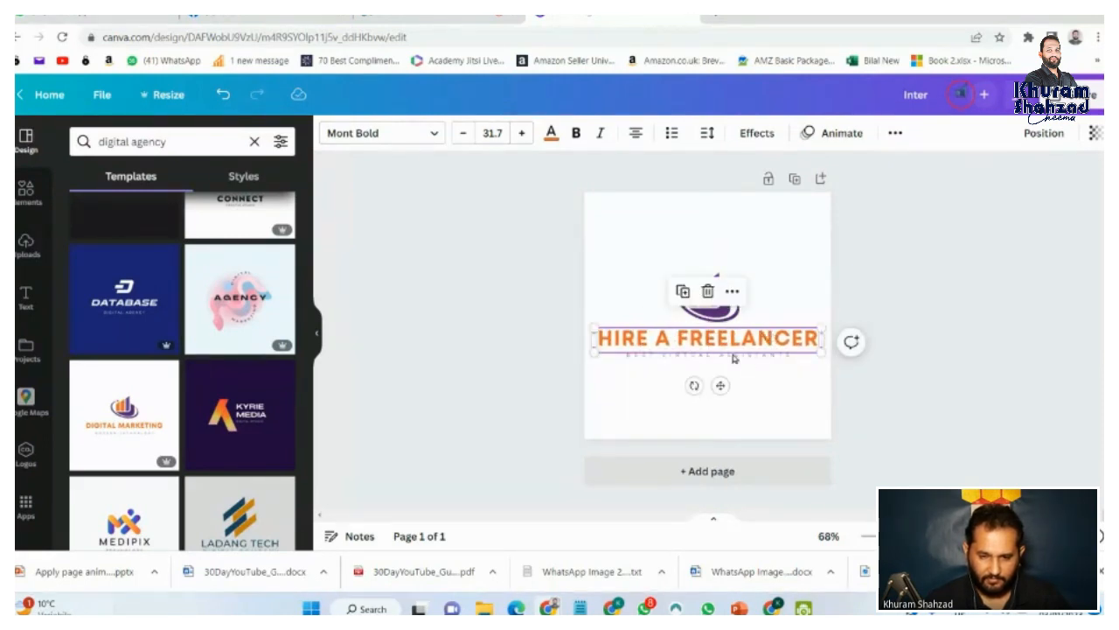
Step: Increase the font size of the "BEST VIRTUAL ASSISTANTS" tagline to 11.9
click(730, 354)
click(726, 367)
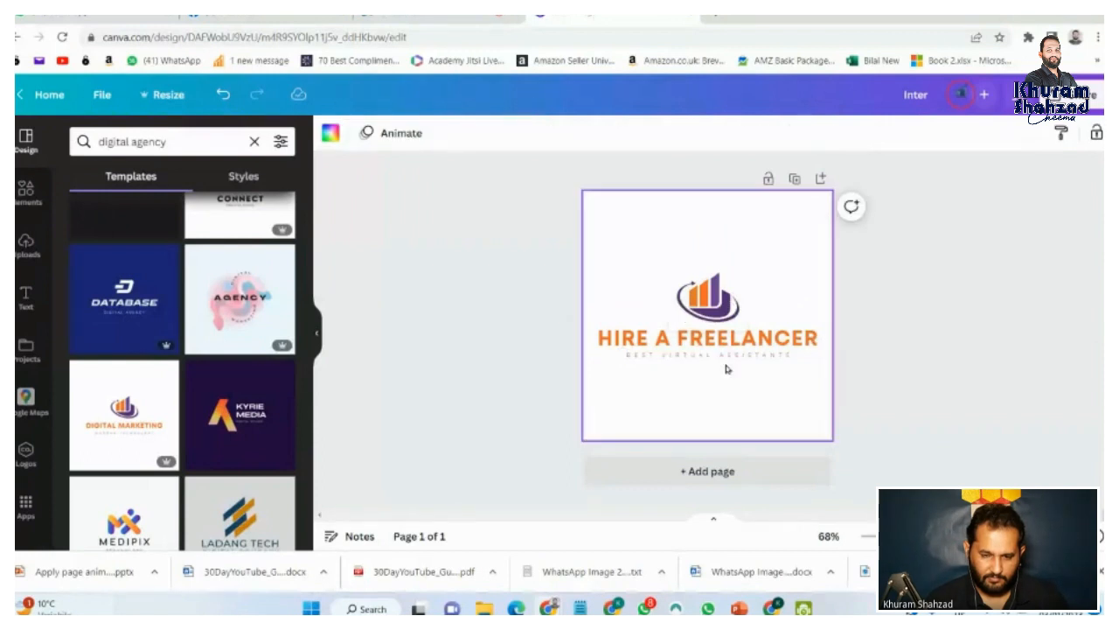
click(726, 358)
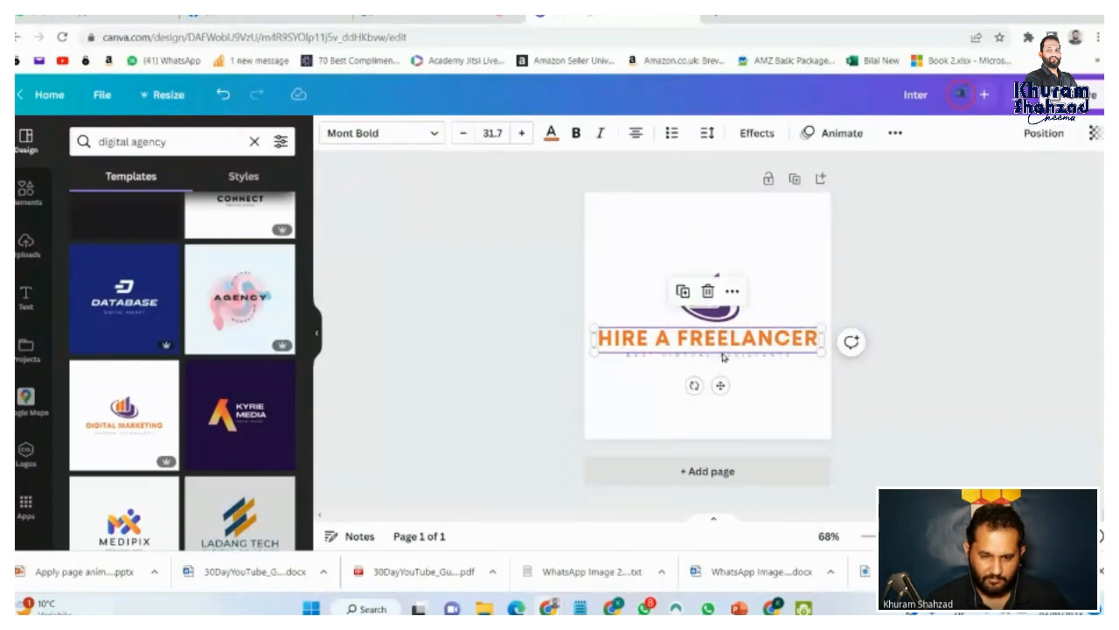
click(715, 357)
click(685, 357)
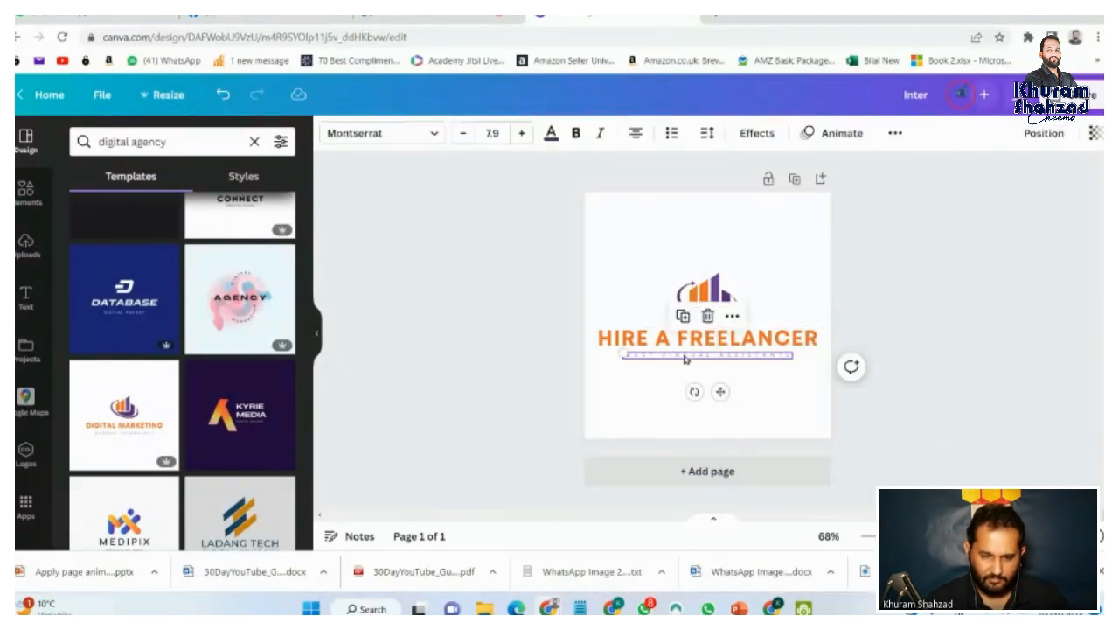
click(523, 133)
click(523, 133)
click(523, 133)
click(523, 132)
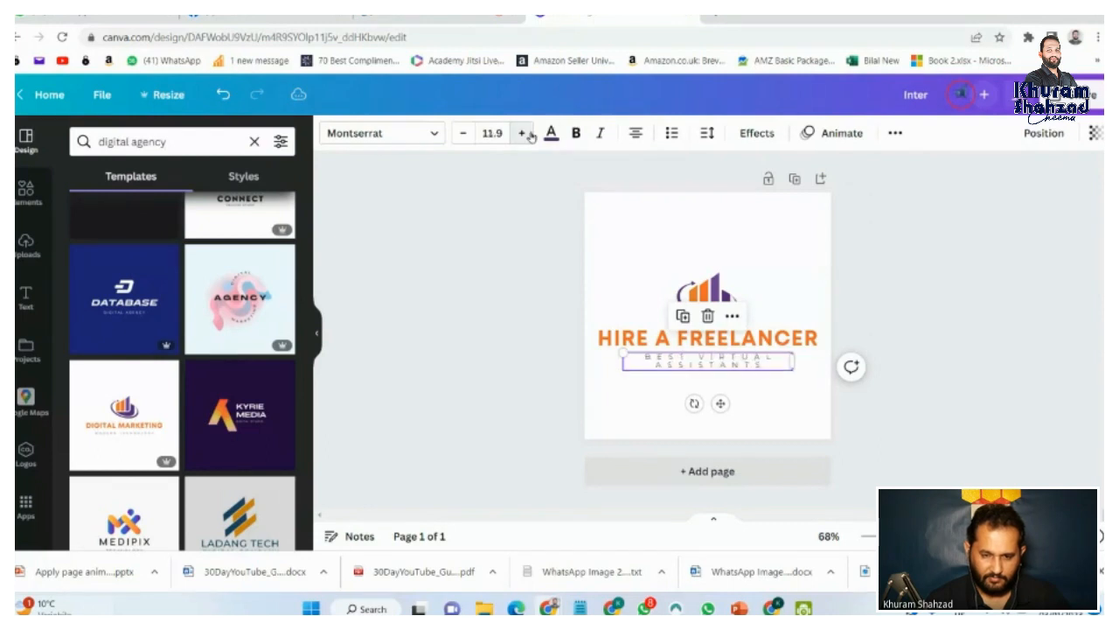
Step: Increase the "BEST VIRTUAL ASSISTANTS" tagline's font size to 15.9 and widen its text box so the text wraps onto two lines
click(525, 134)
click(525, 134)
click(525, 134)
click(525, 134)
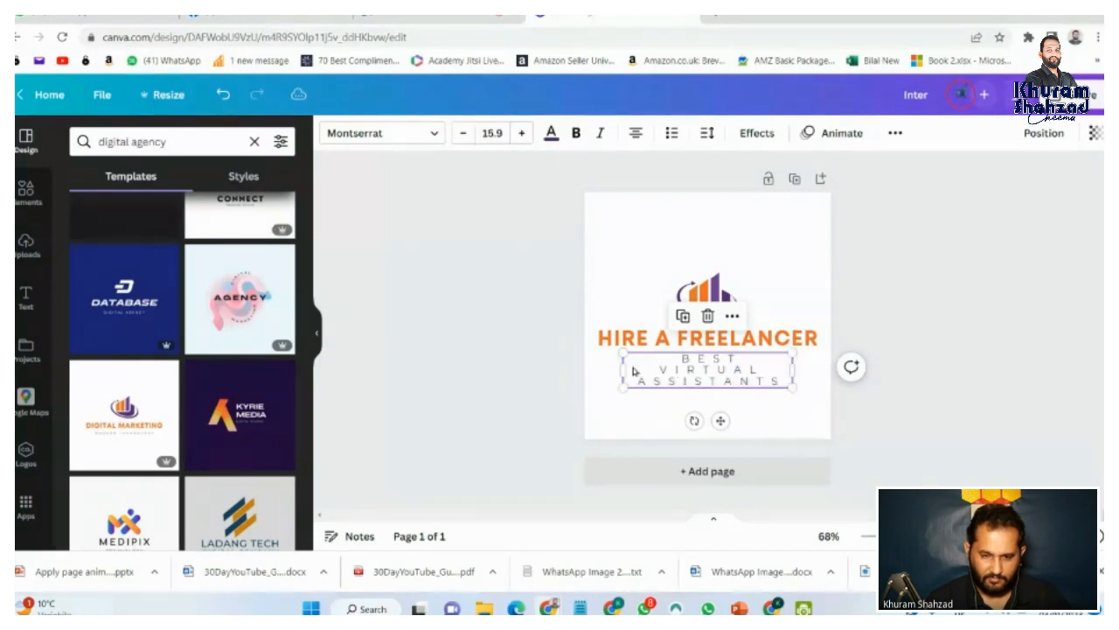
drag(624, 370, 609, 376)
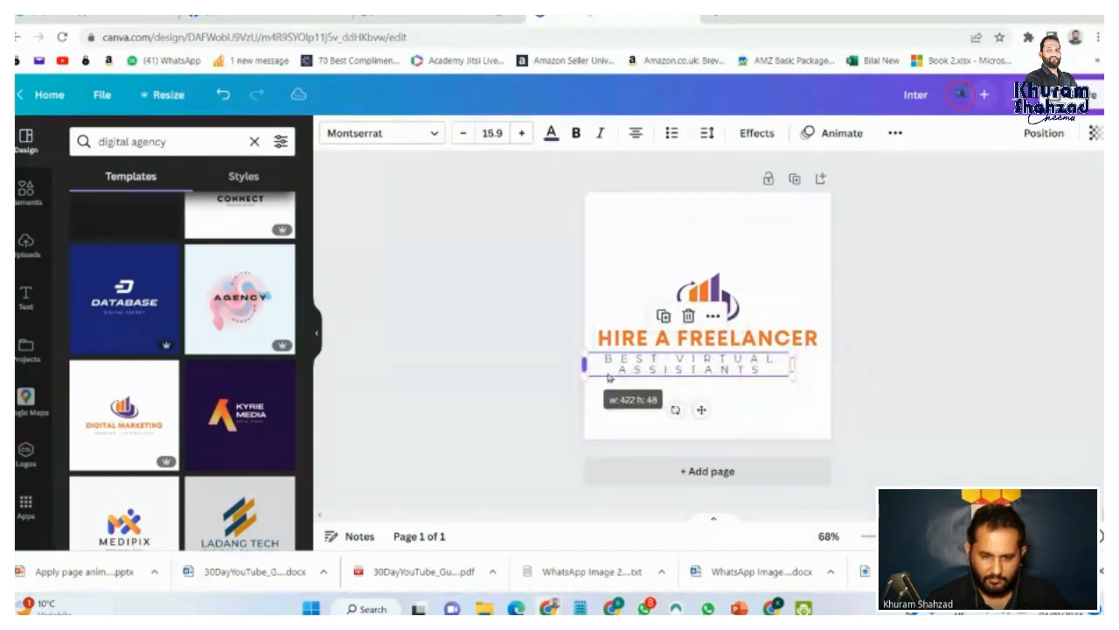
drag(793, 365, 823, 361)
click(899, 430)
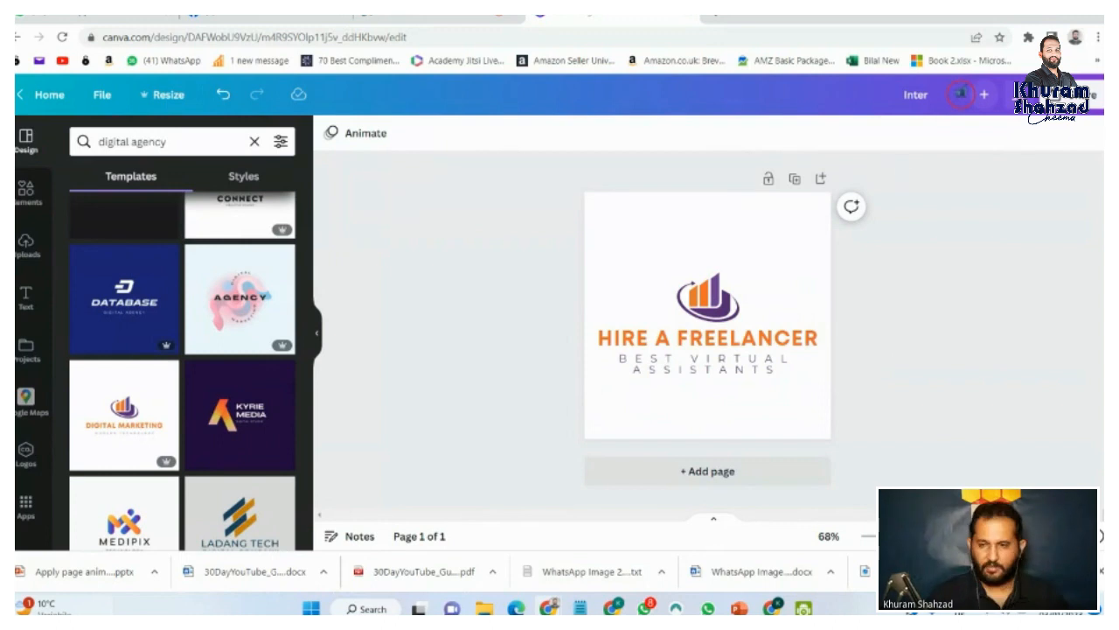
Step: Download the finished logo as a PNG at 500 × 500 px
click(1069, 94)
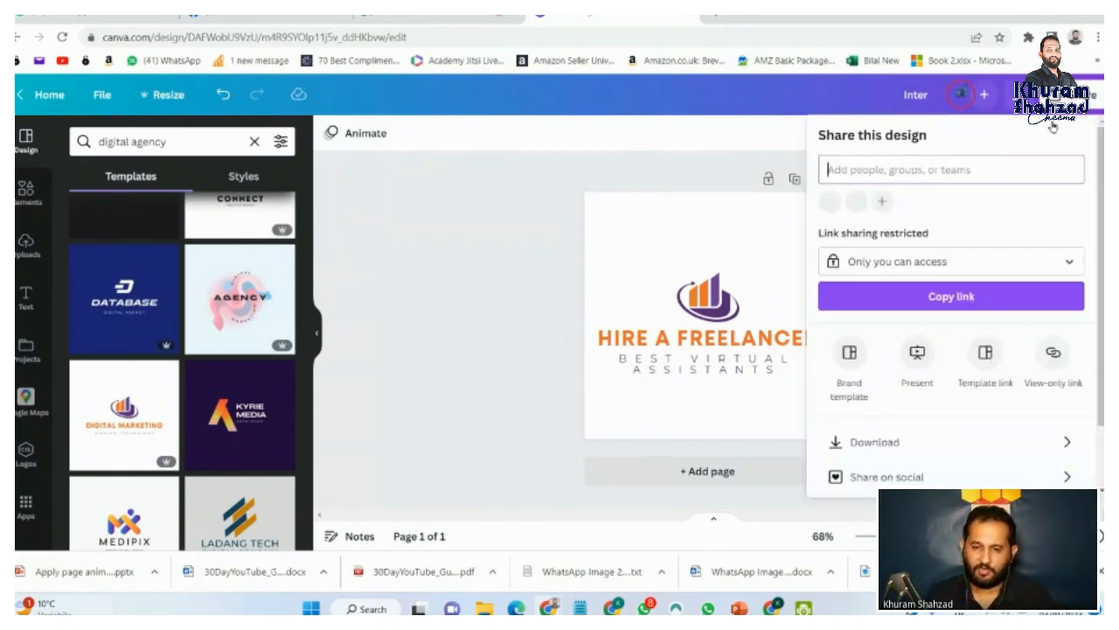
click(892, 441)
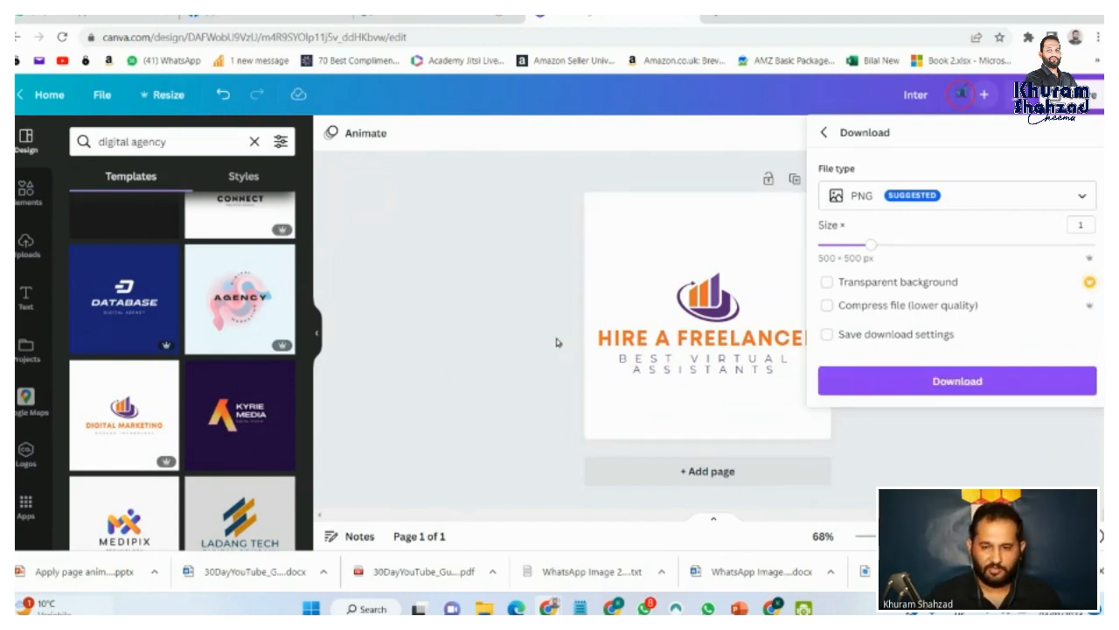
click(1000, 385)
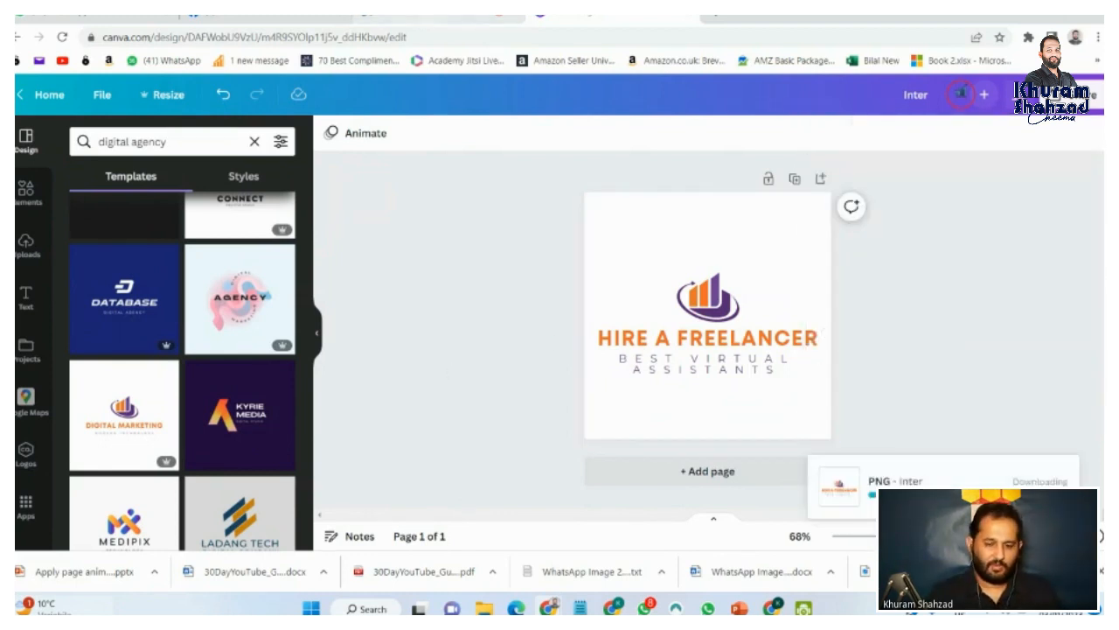
Step: Switch to the Facebook page setup and upload the Inter image from Downloads as the profile picture
mouse_move(613, 608)
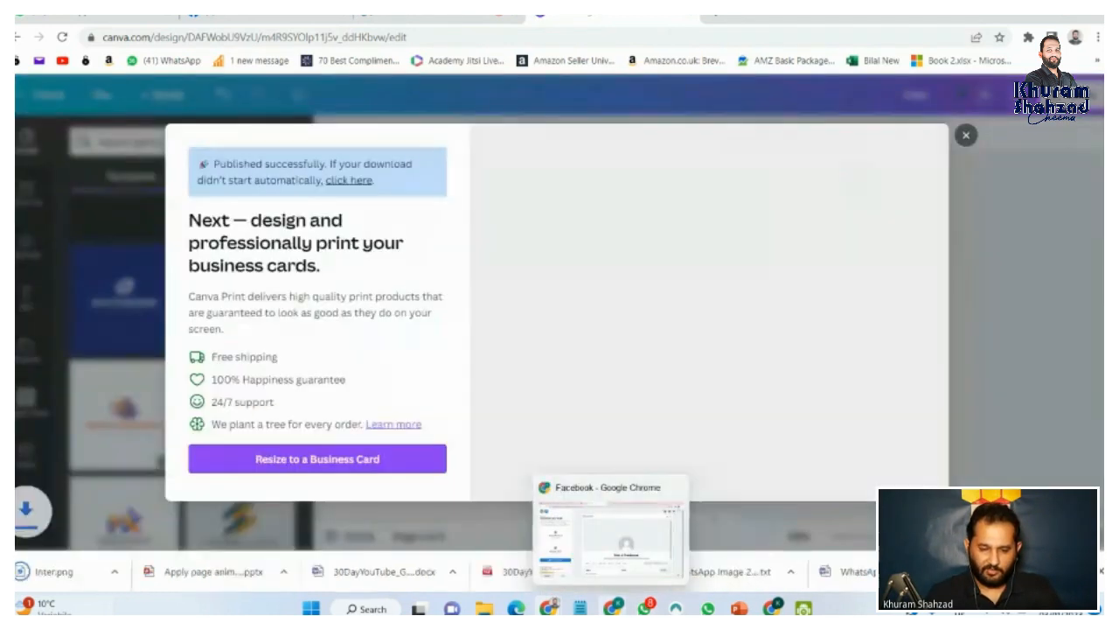
click(610, 529)
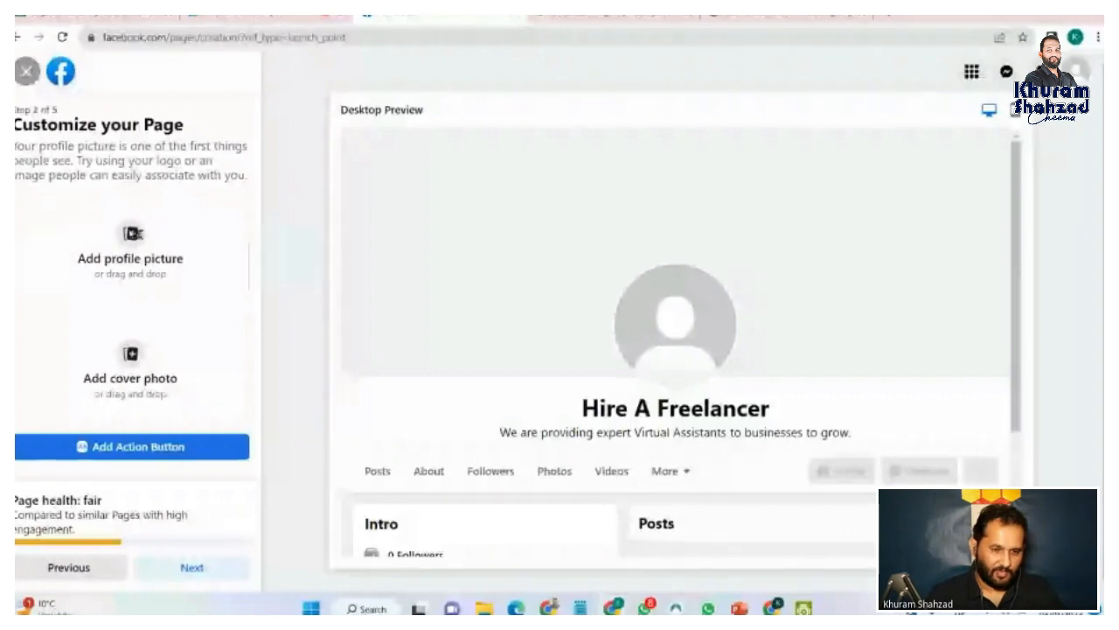
click(133, 234)
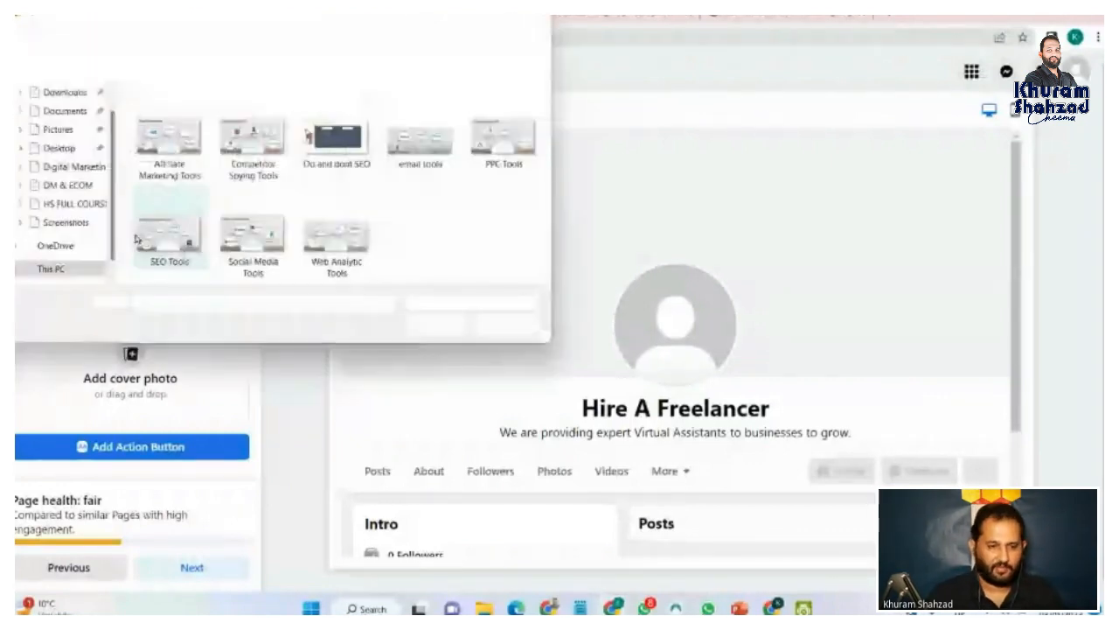
click(70, 96)
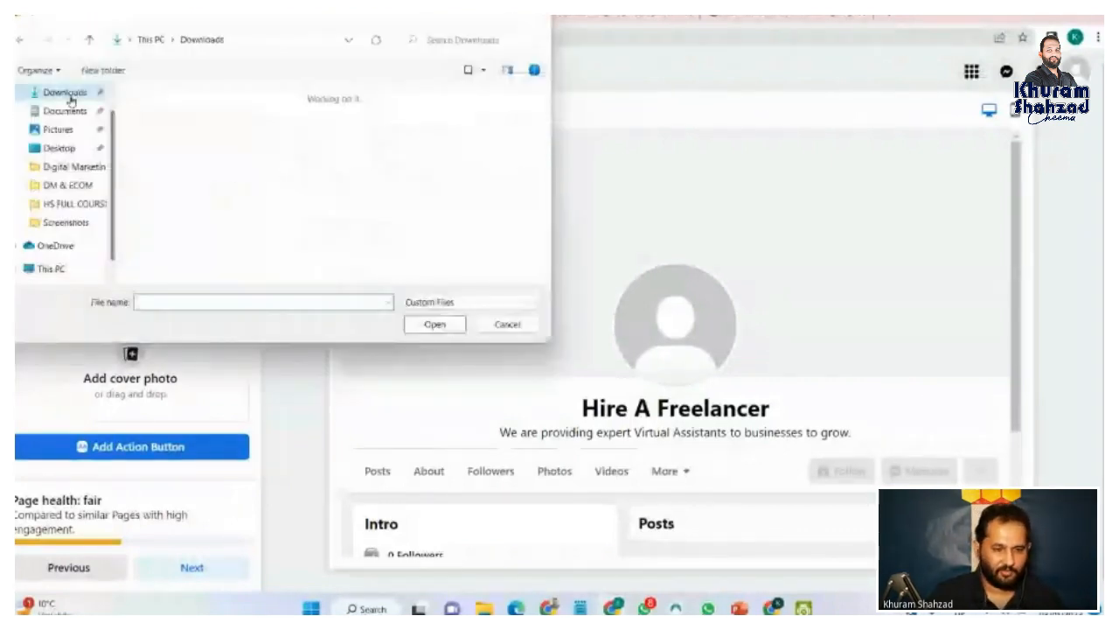
click(169, 145)
click(422, 323)
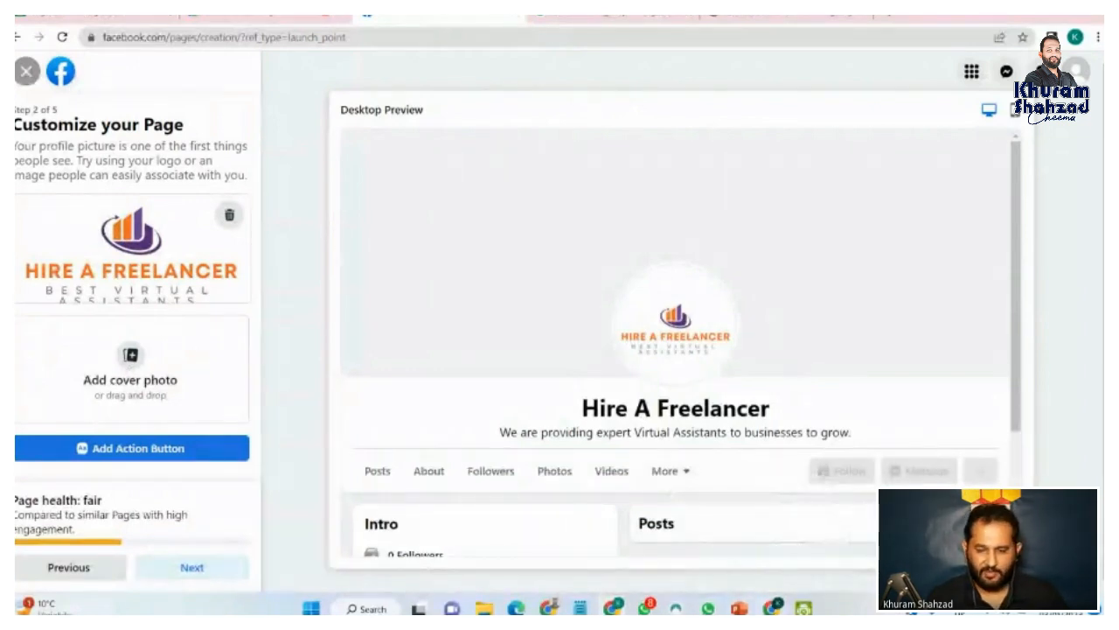
Step: Return to Canva, dismiss the business card offer, and create a blank Facebook Cover design from the home page
mouse_move(615, 608)
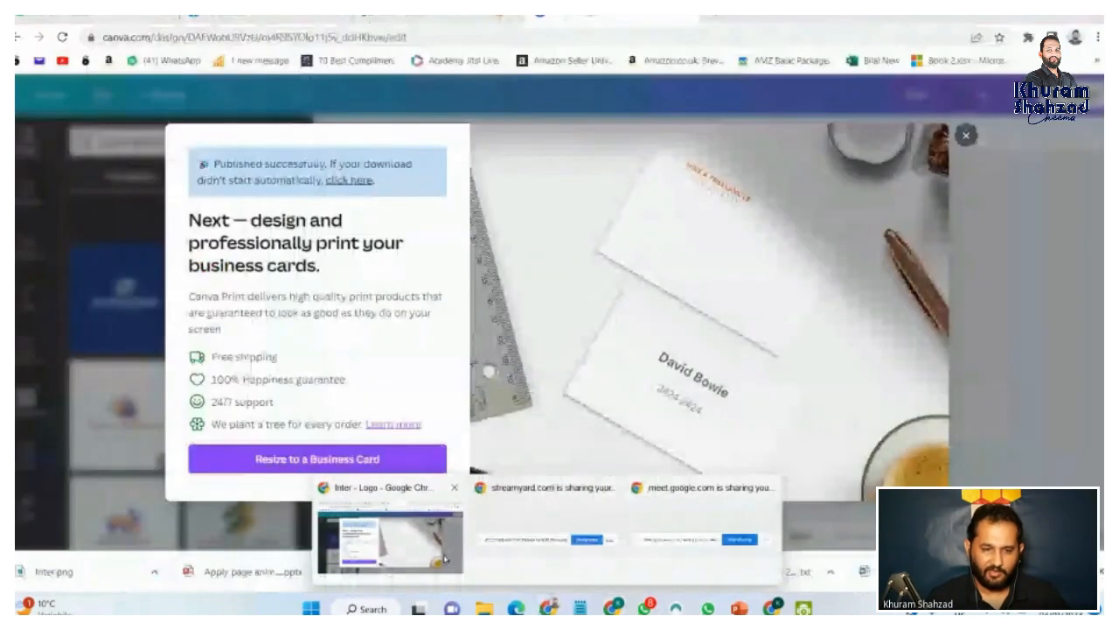
click(445, 557)
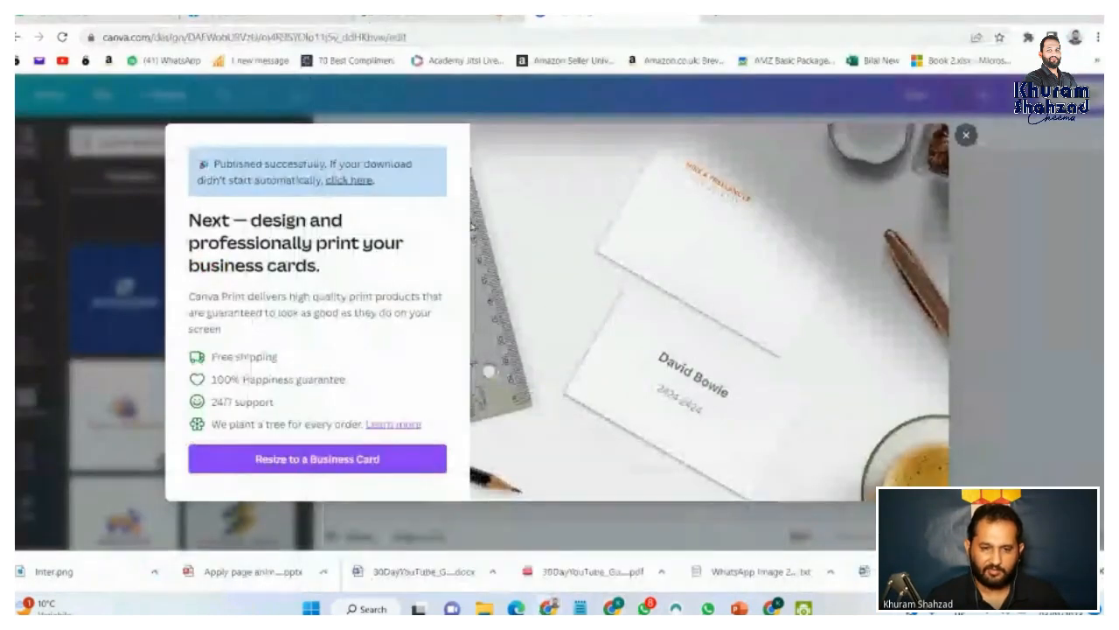
click(966, 135)
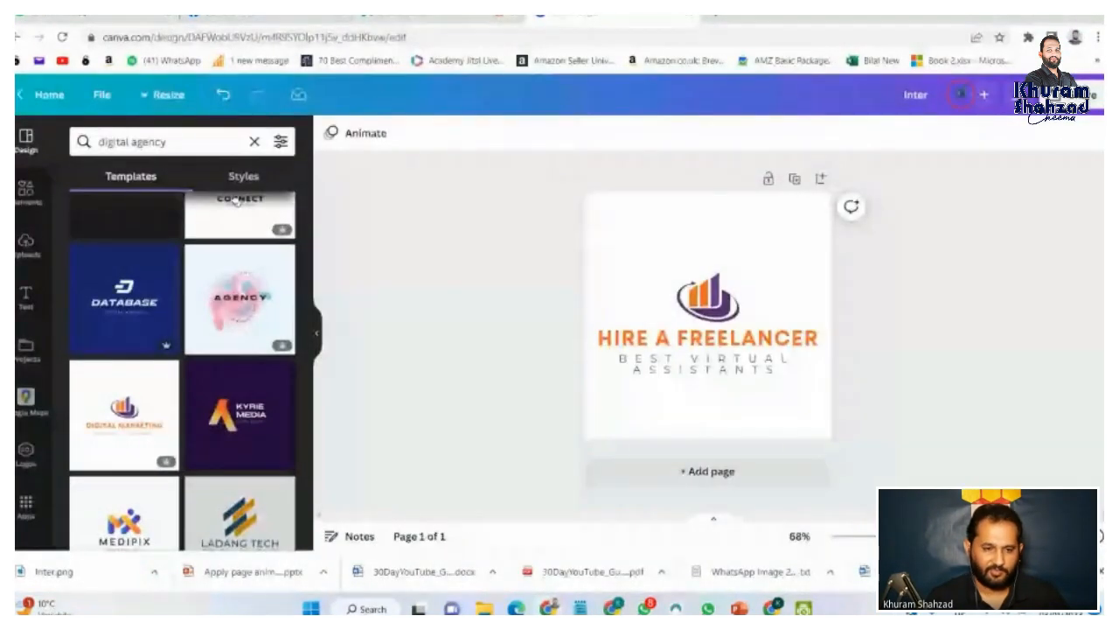
click(45, 95)
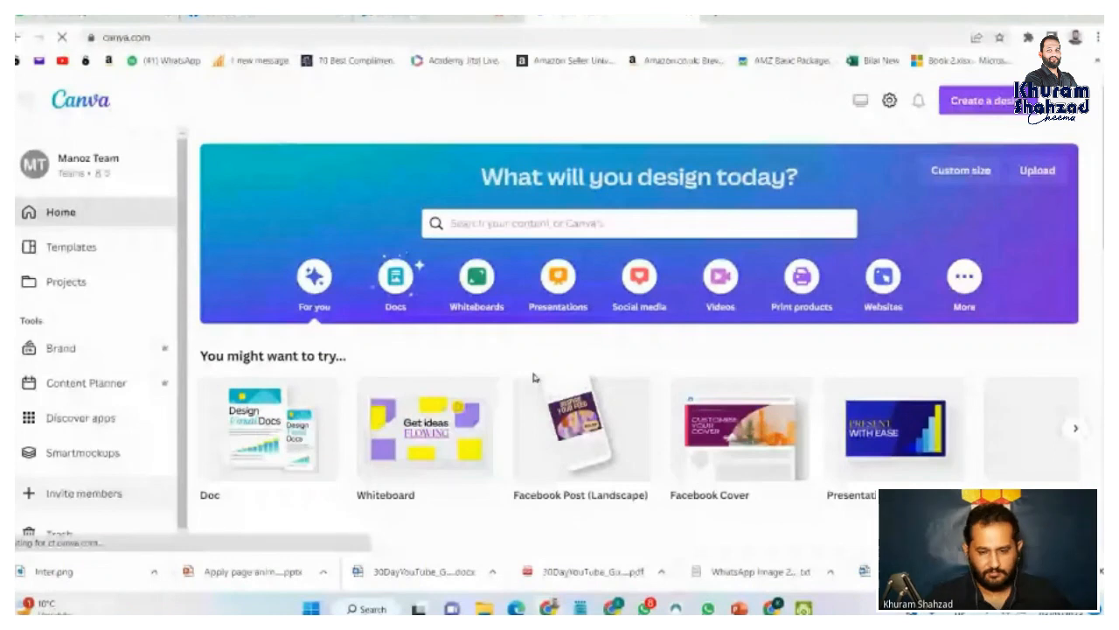
scroll(595, 383, down, 1)
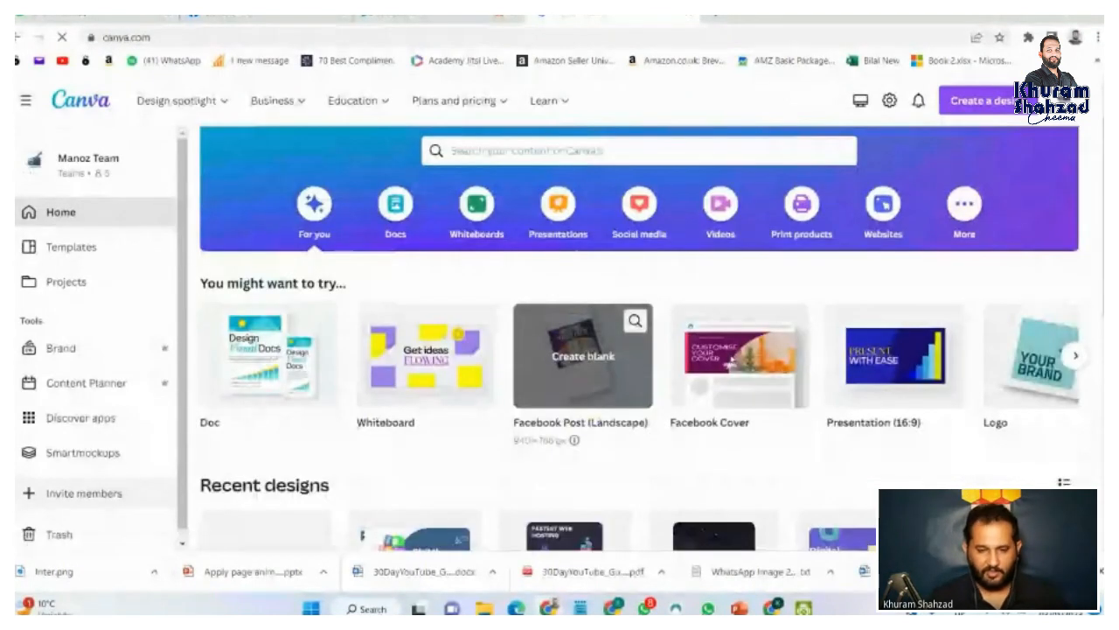
click(582, 356)
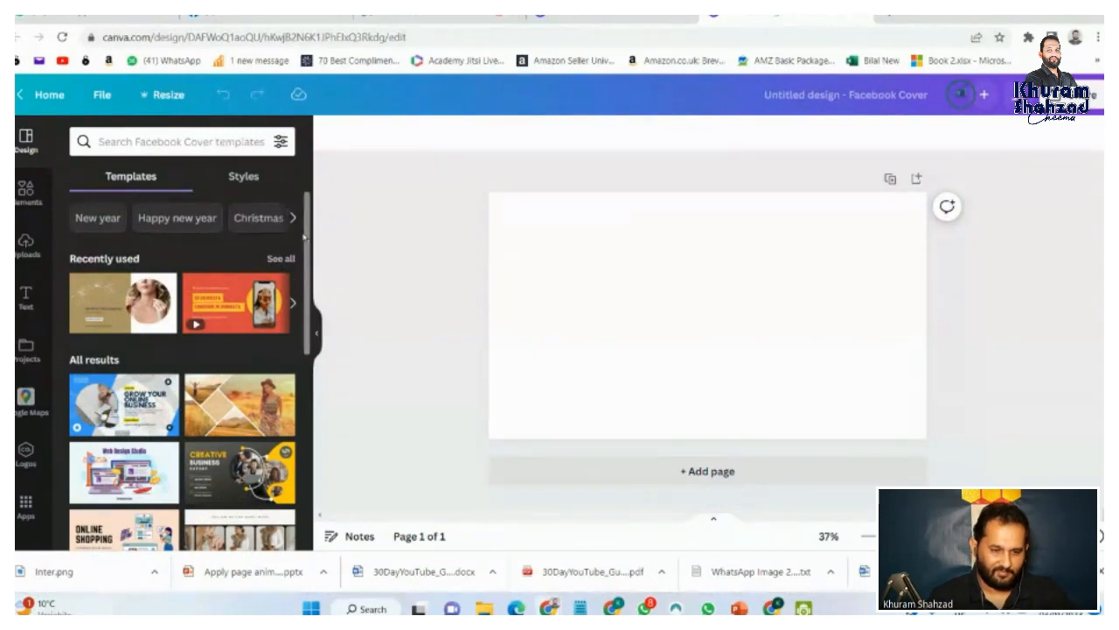
Step: Apply the brown "Digital Marketing Agency" template with the round laptop photo to the blank cover
scroll(184, 371, down, 3)
drag(305, 318, 304, 391)
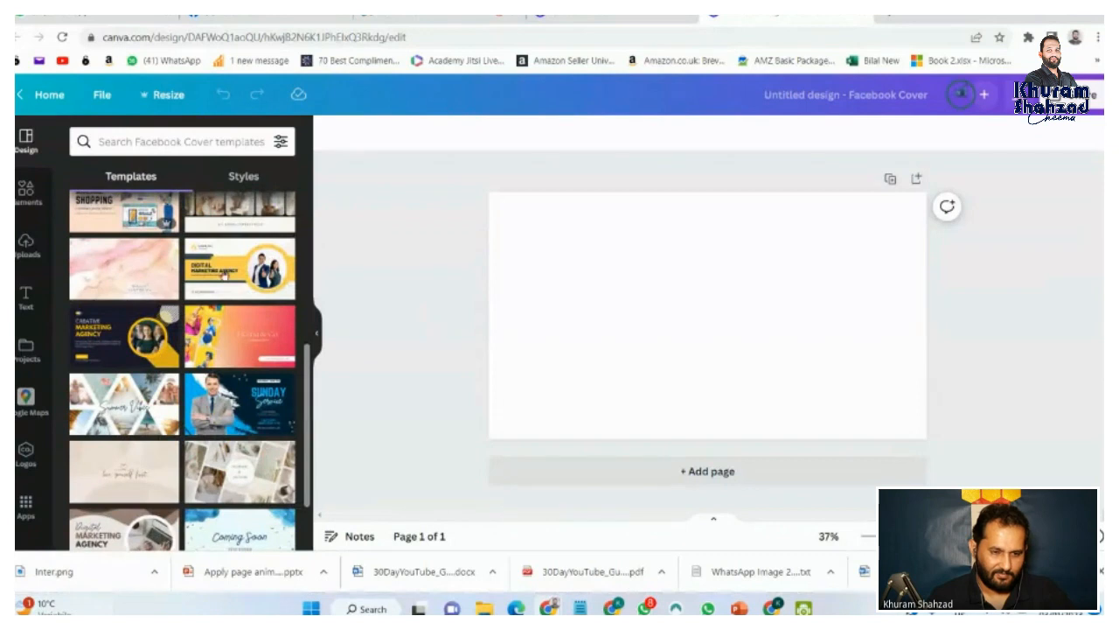
scroll(215, 416, down, 2)
click(123, 442)
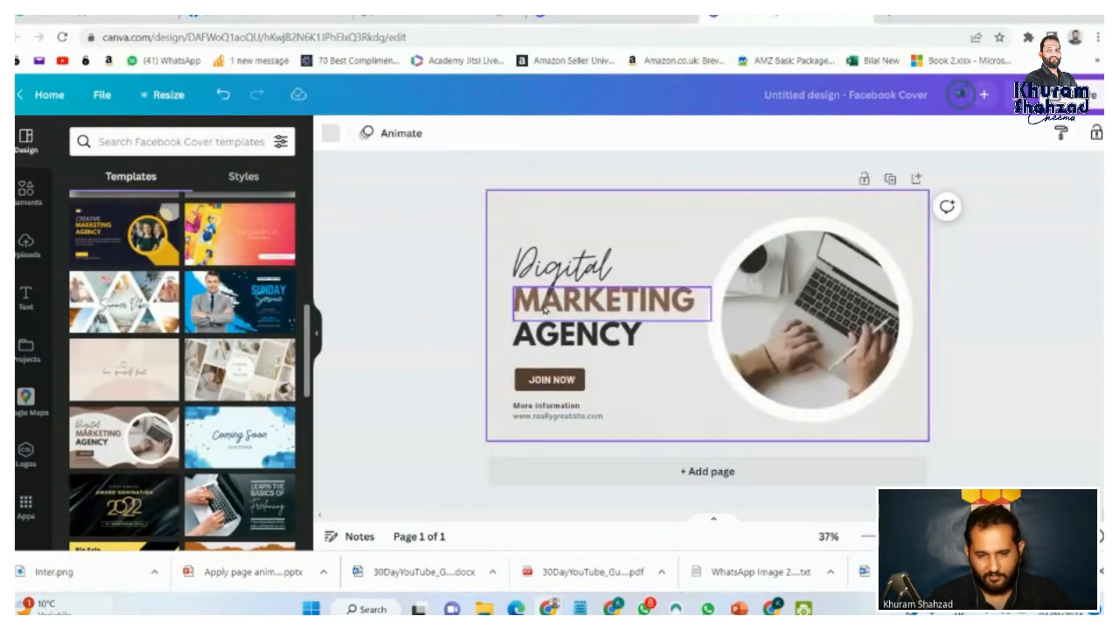
Step: Delete the website address, the "More Information" text and the "JOIN NOW" button from the cover
click(561, 277)
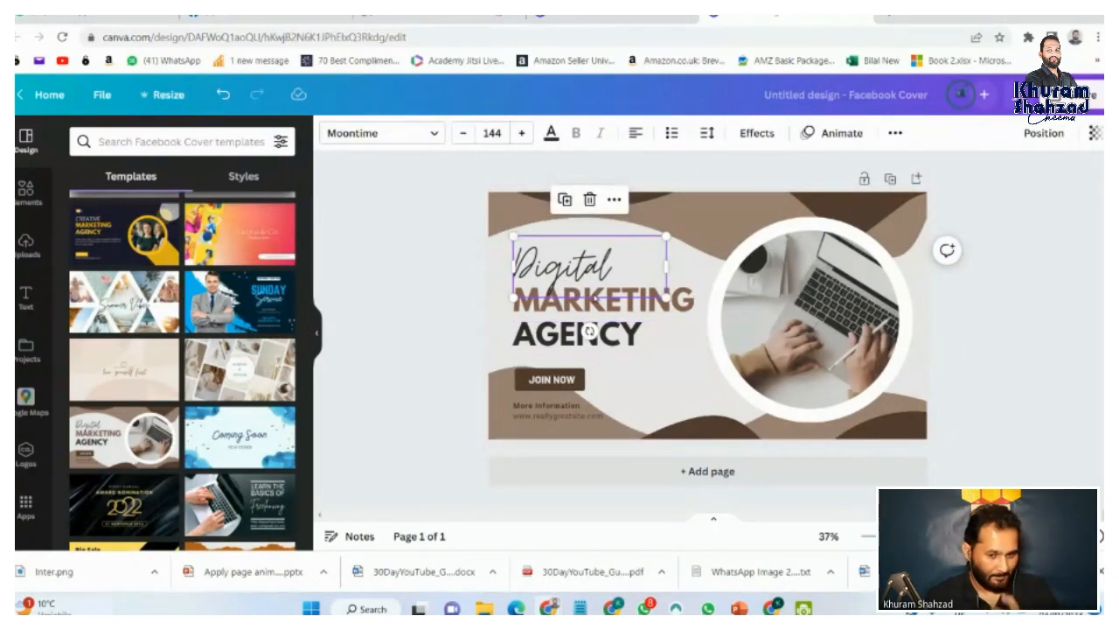
click(549, 408)
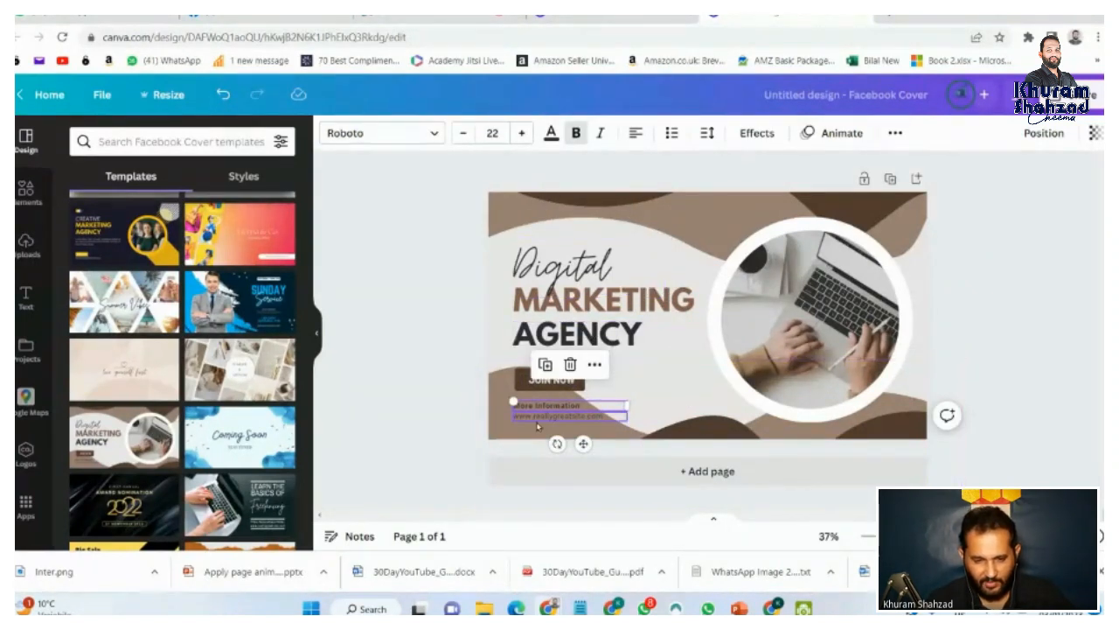
click(536, 422)
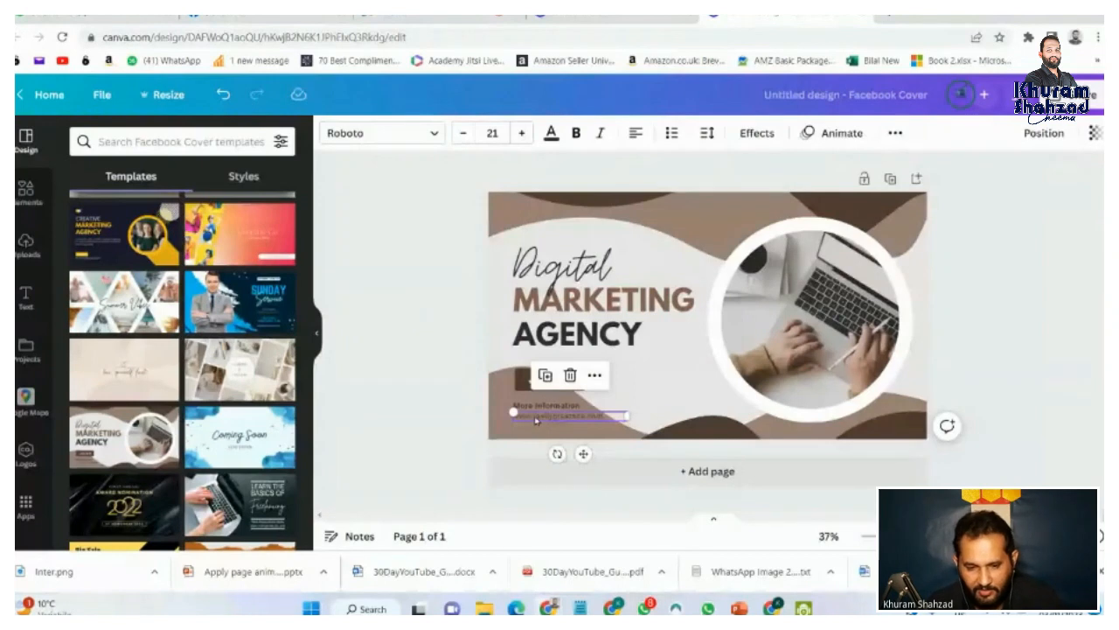
key(Delete)
click(544, 407)
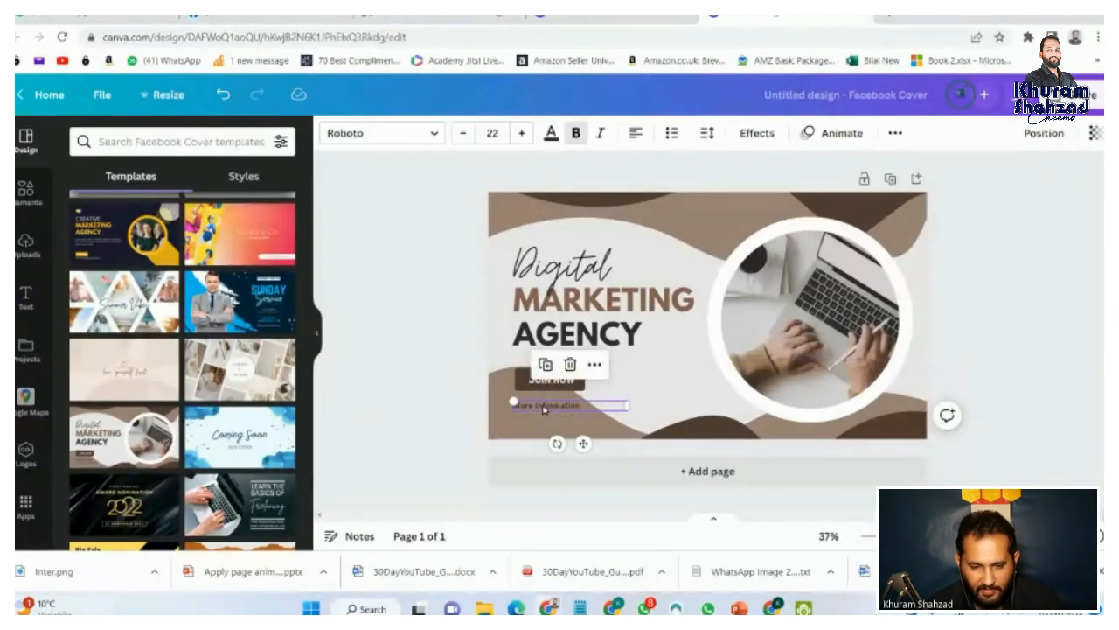
key(Delete)
click(548, 381)
key(Delete)
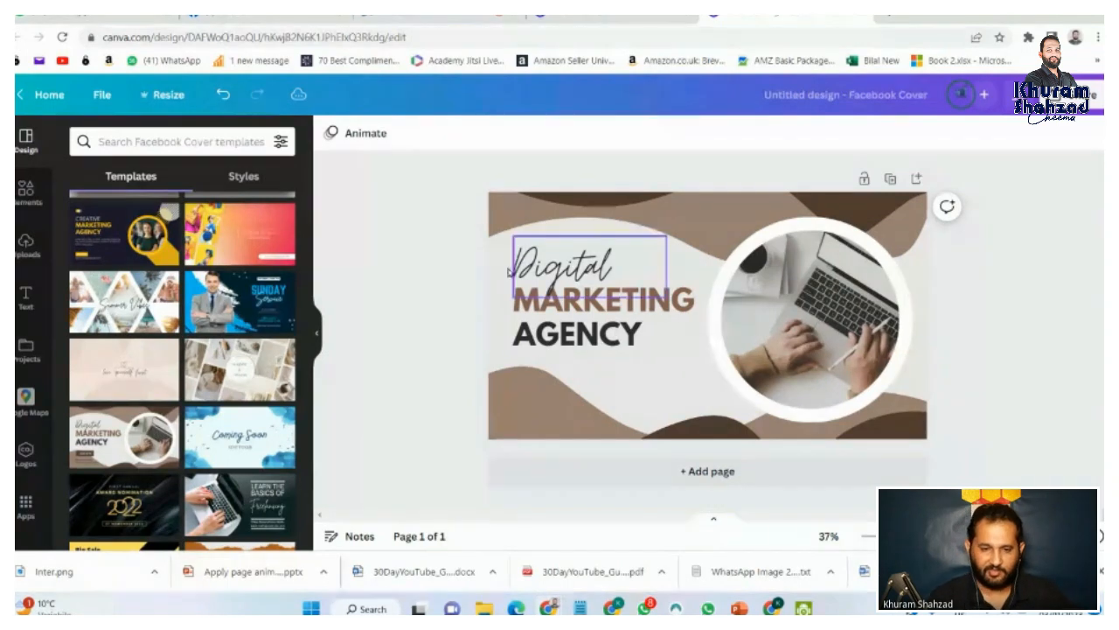
Step: Download the Facebook cover design as a PNG at 1,640 × 924 px
click(1089, 94)
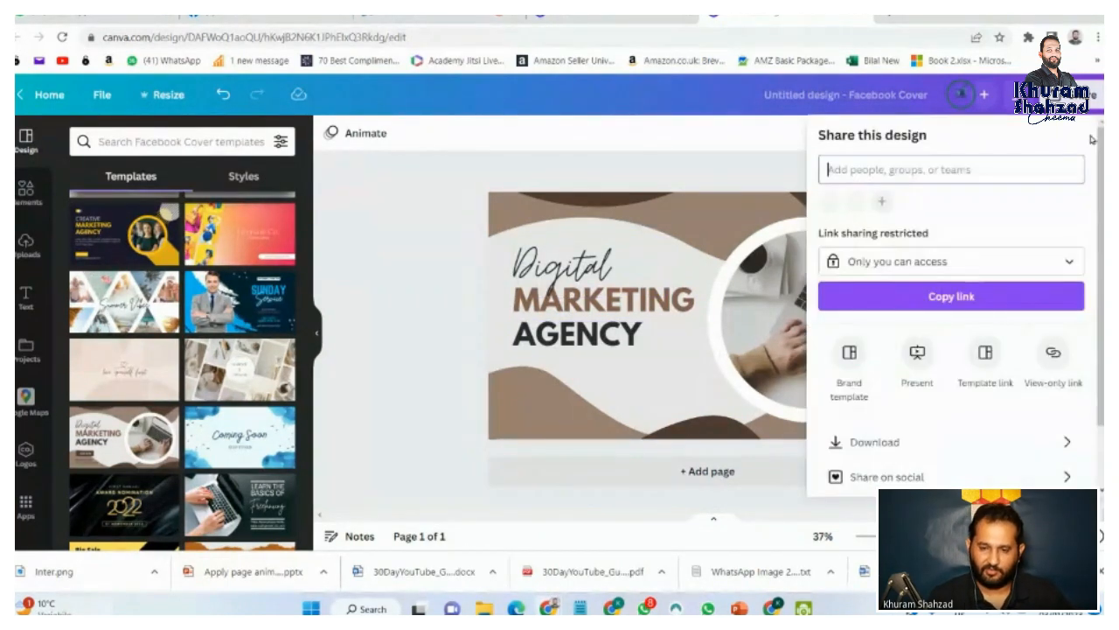
click(931, 443)
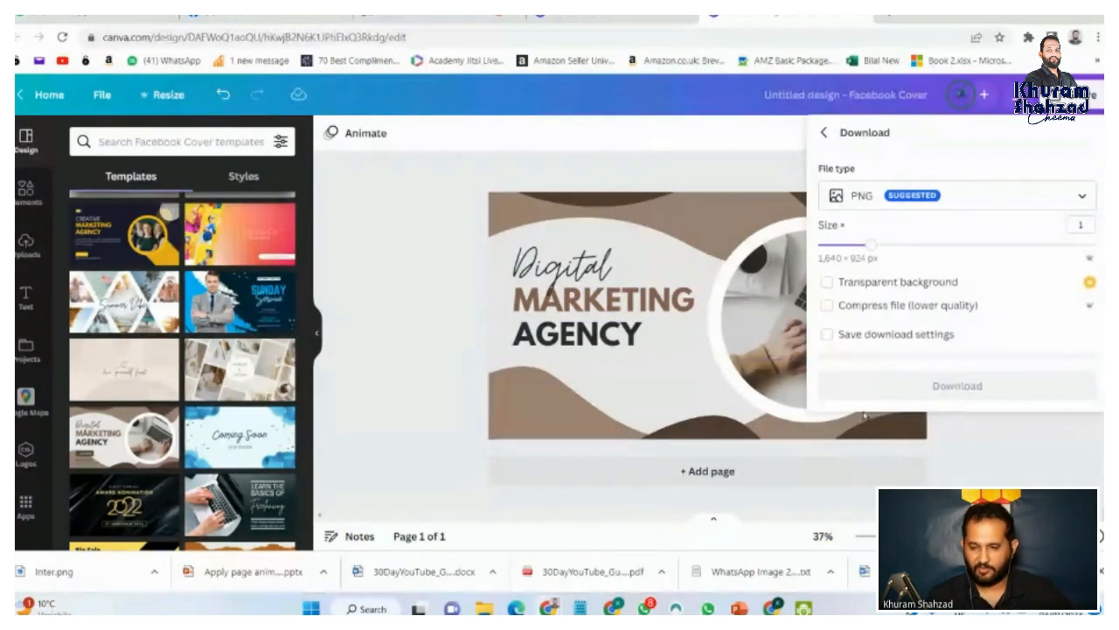
click(992, 382)
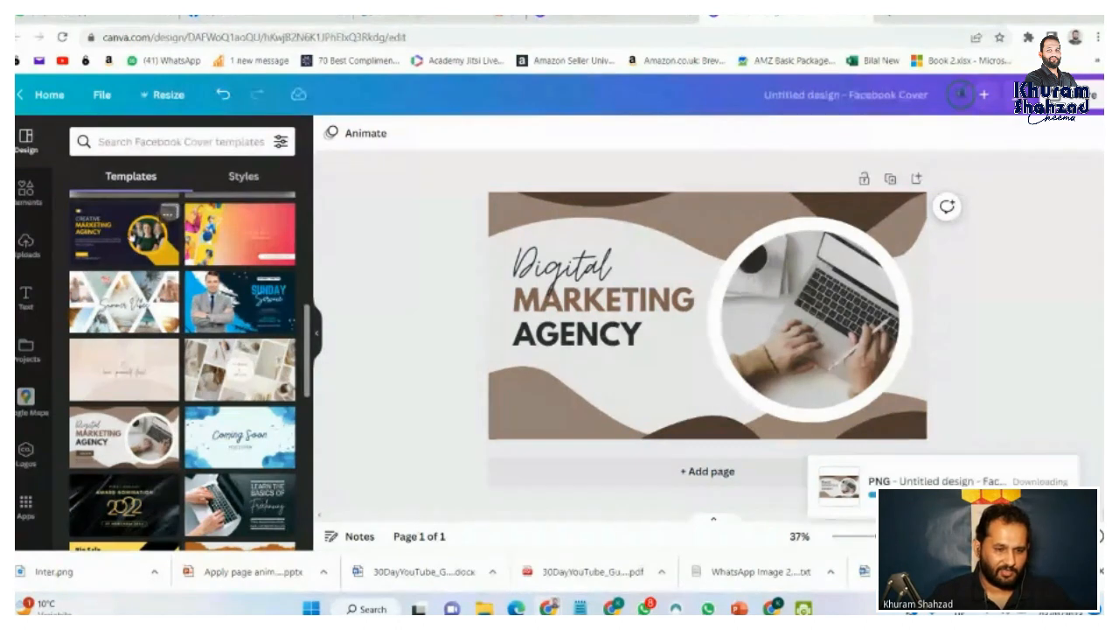
click(26, 188)
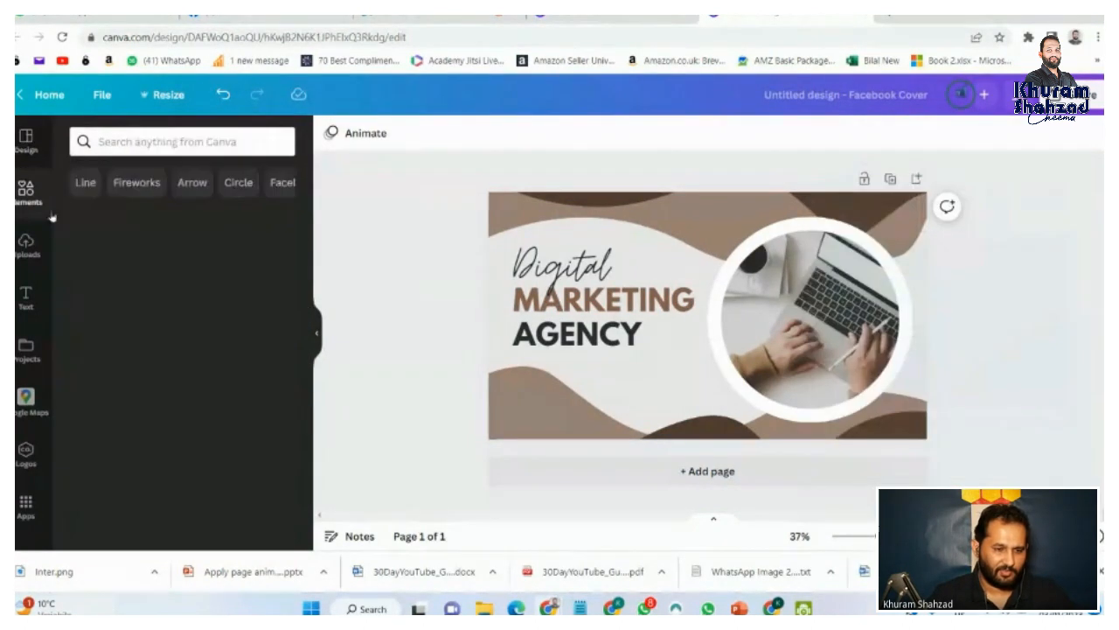
click(190, 140)
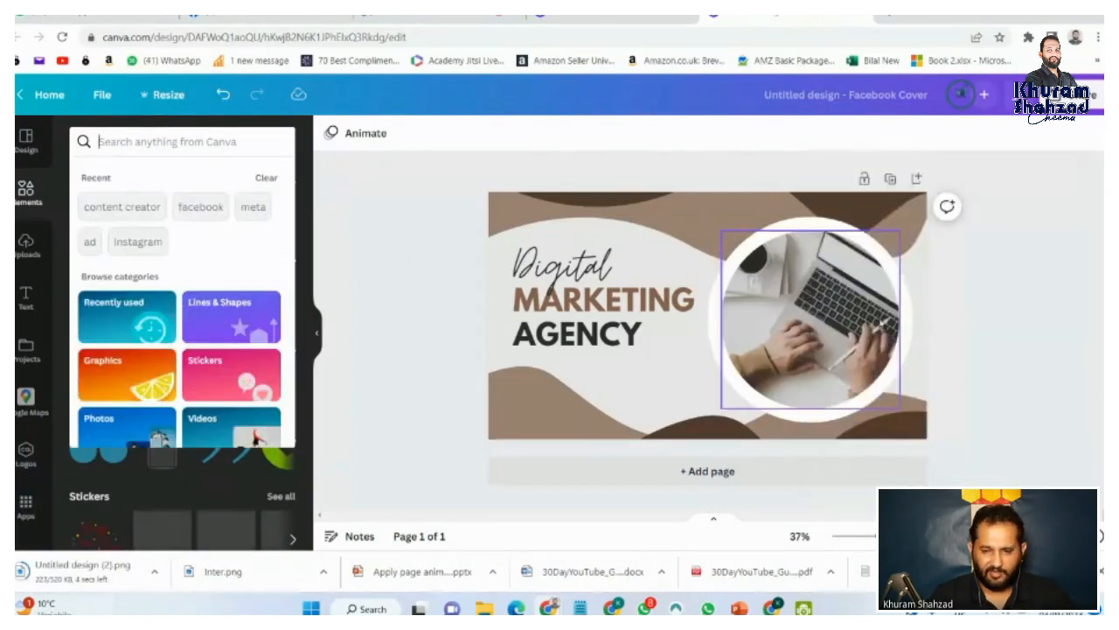
click(378, 284)
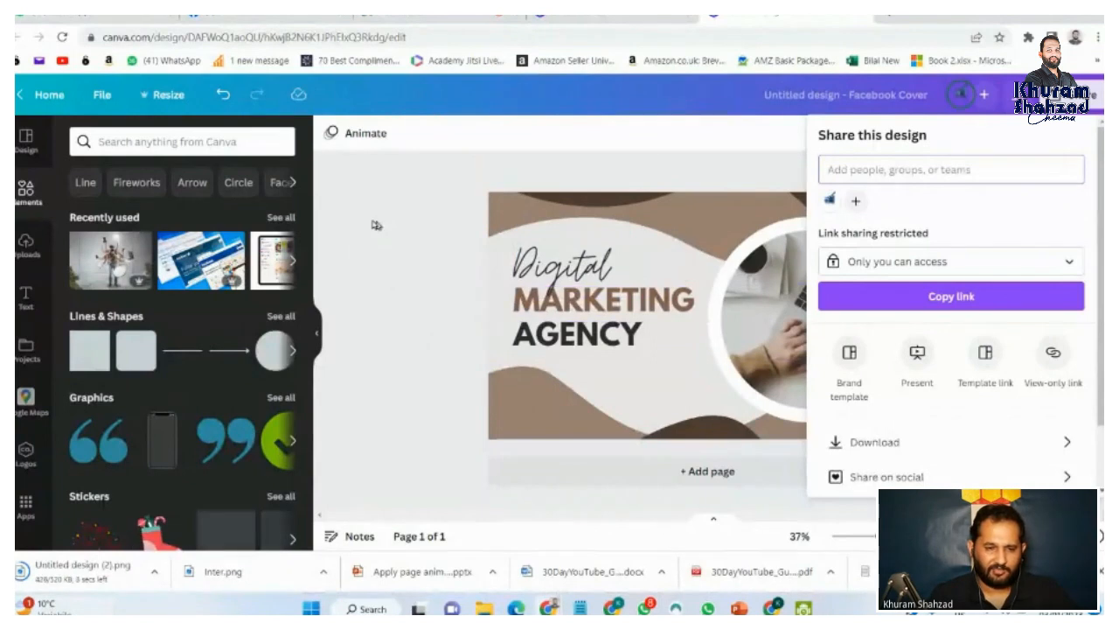
click(354, 198)
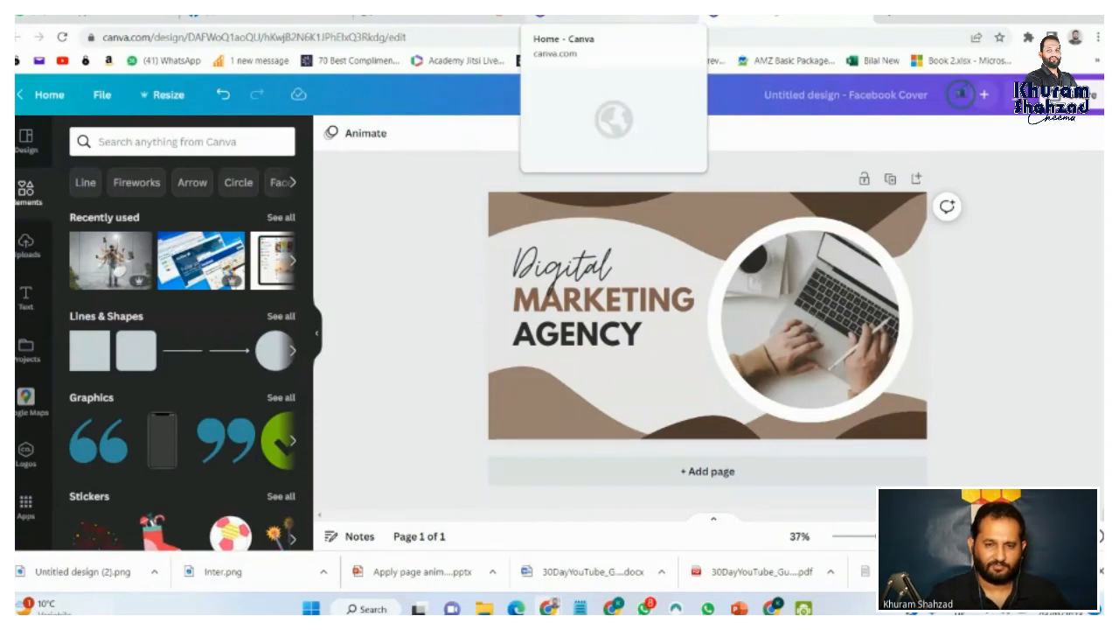
Step: Switch to the Facebook page setup, upload "Untitled design (2)" as the cover photo, and continue to the WhatsApp connection step
mouse_move(612, 608)
click(578, 572)
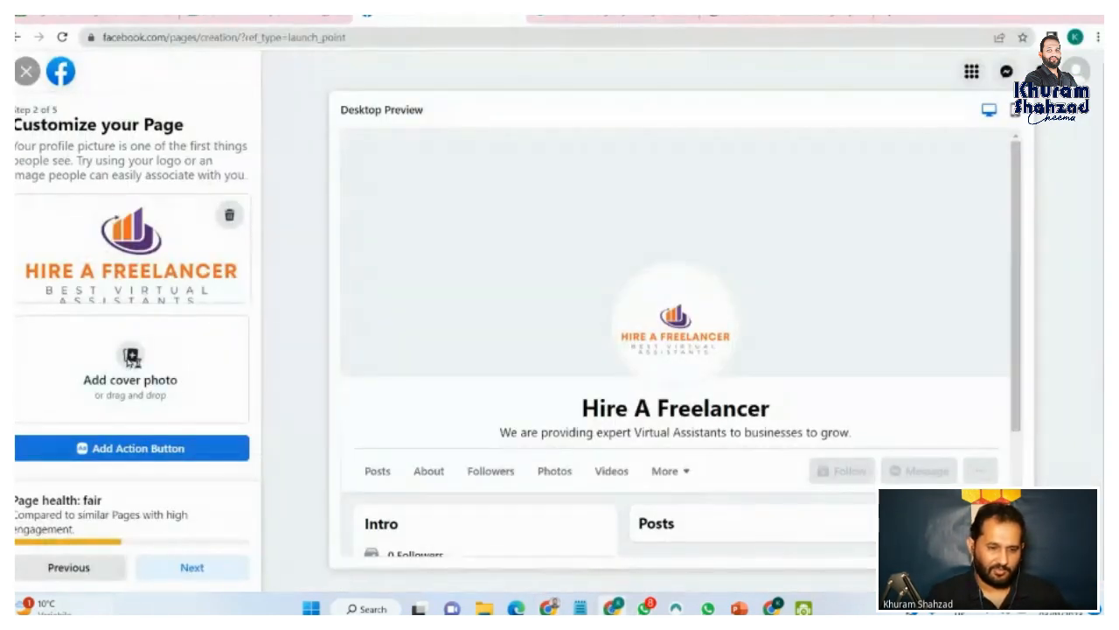
click(137, 354)
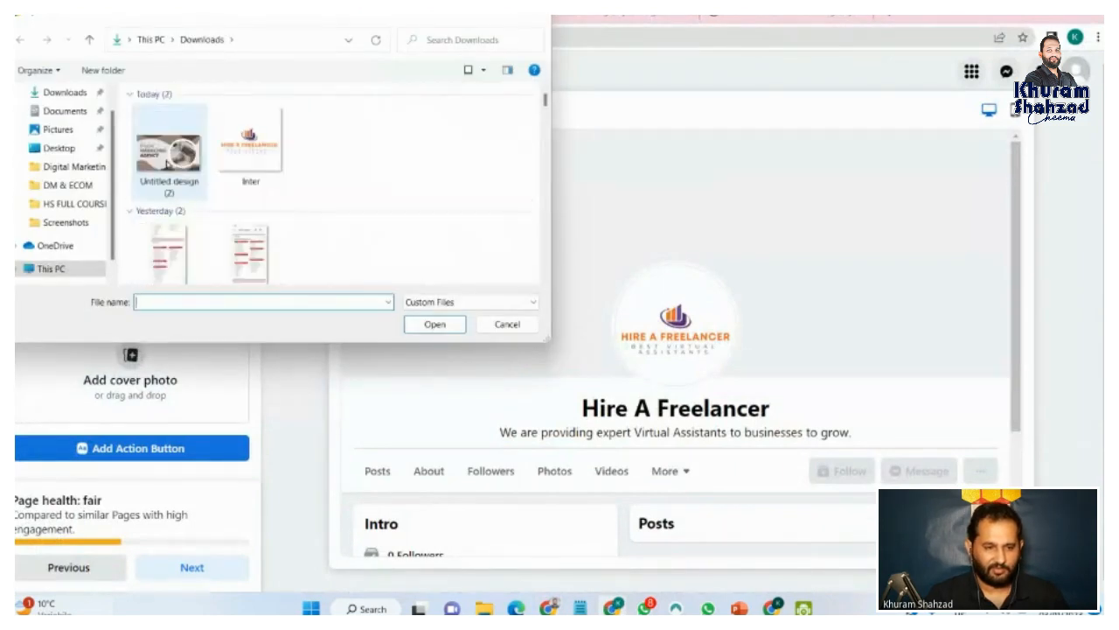
click(172, 160)
click(411, 329)
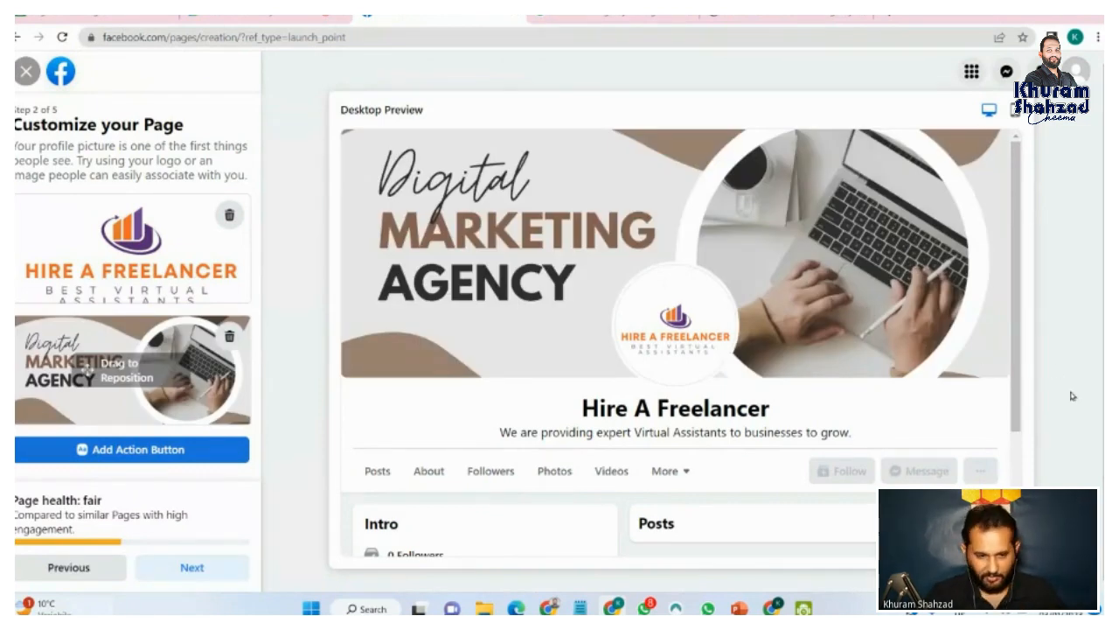
click(193, 569)
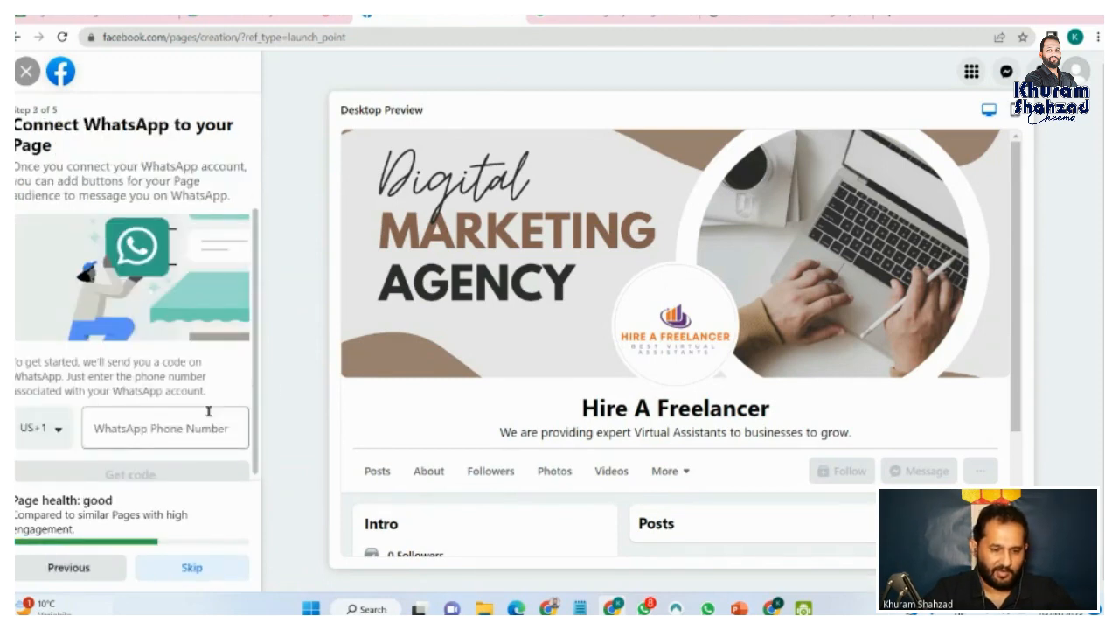
Step: Skip connecting WhatsApp, continue past the audience step, and finish the page setup with notifications and marketing emails left on
scroll(254, 377, down, 1)
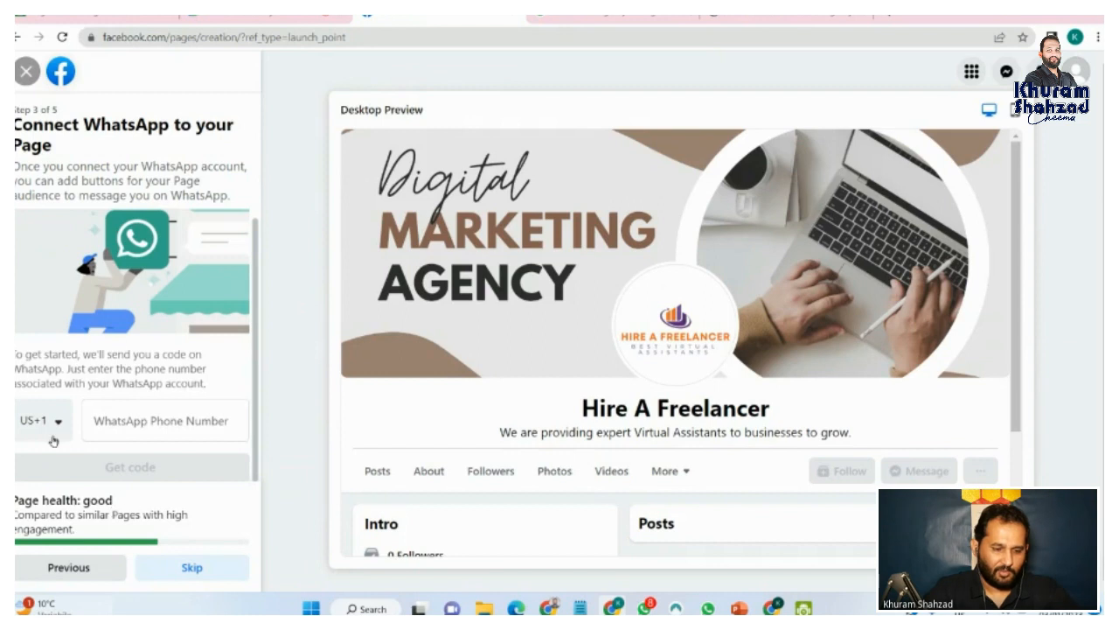
click(118, 426)
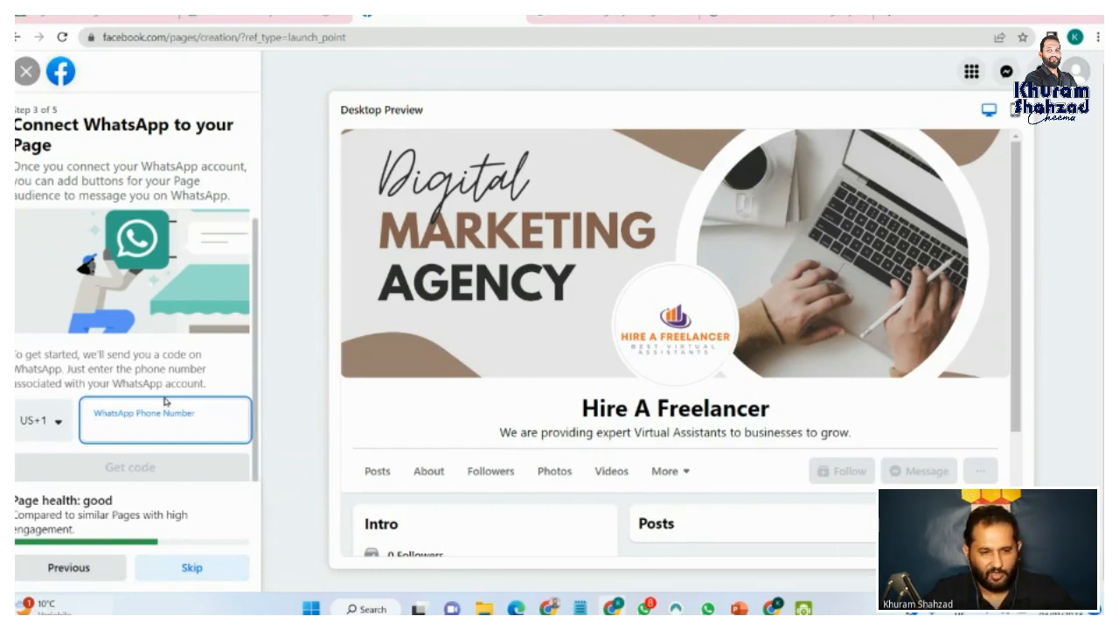
click(184, 570)
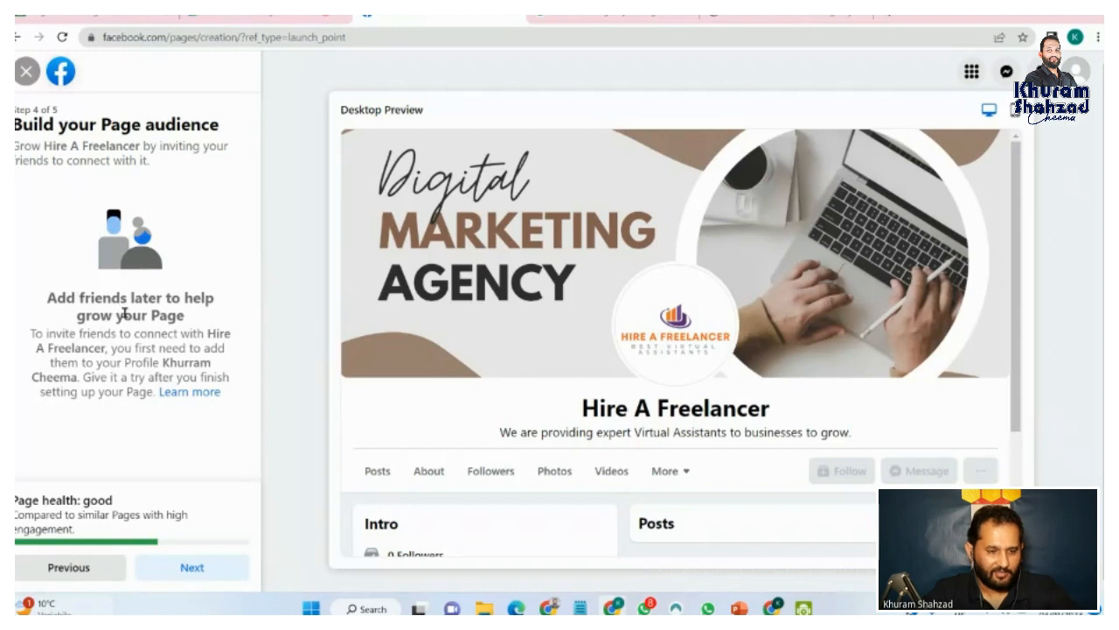
click(190, 569)
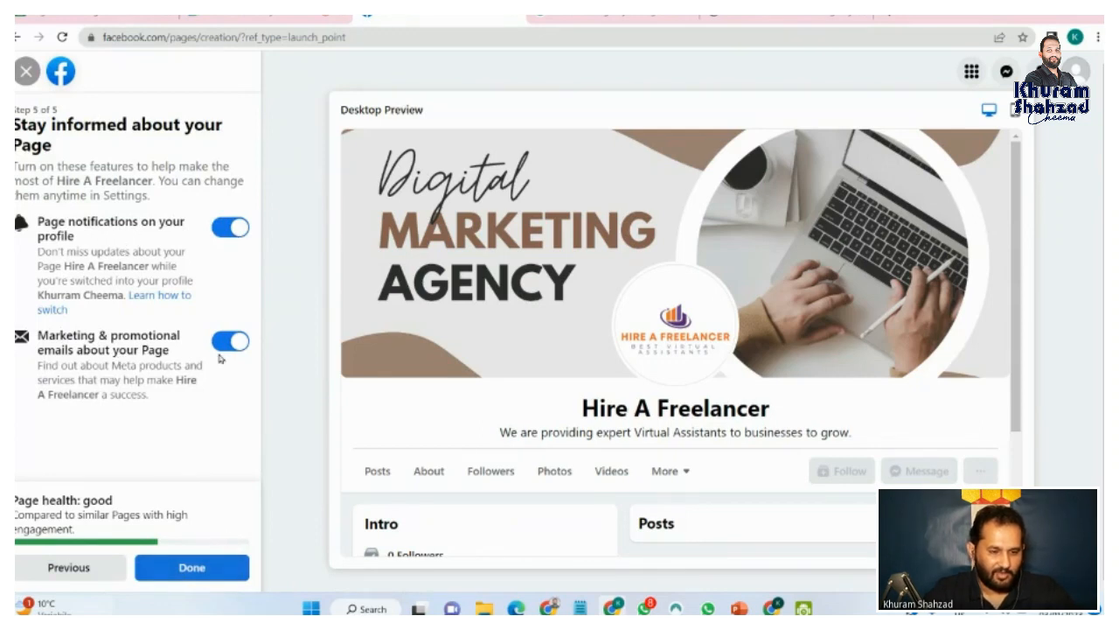
click(197, 565)
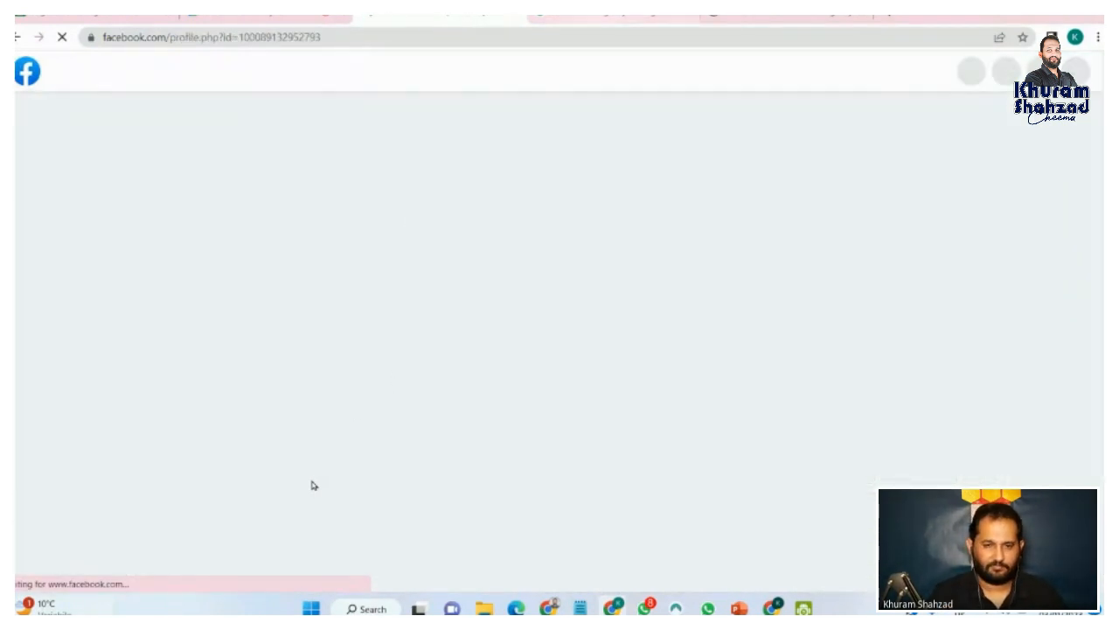
Step: Return to the "Hire A Freelancer" Facebook page and decline the tour of the new page
click(652, 18)
click(688, 18)
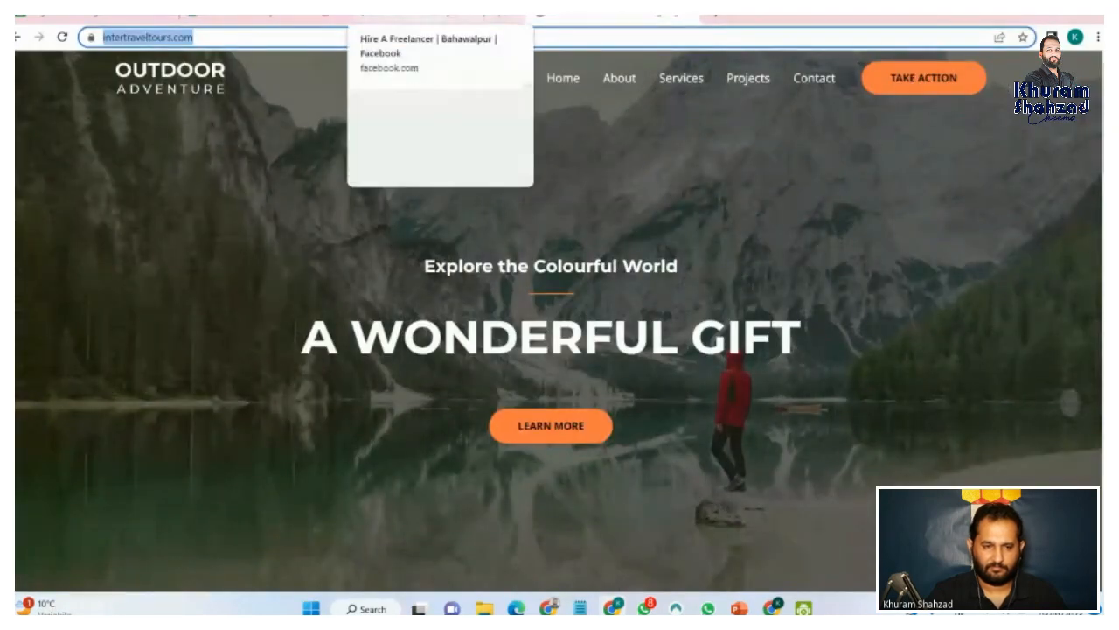
click(438, 17)
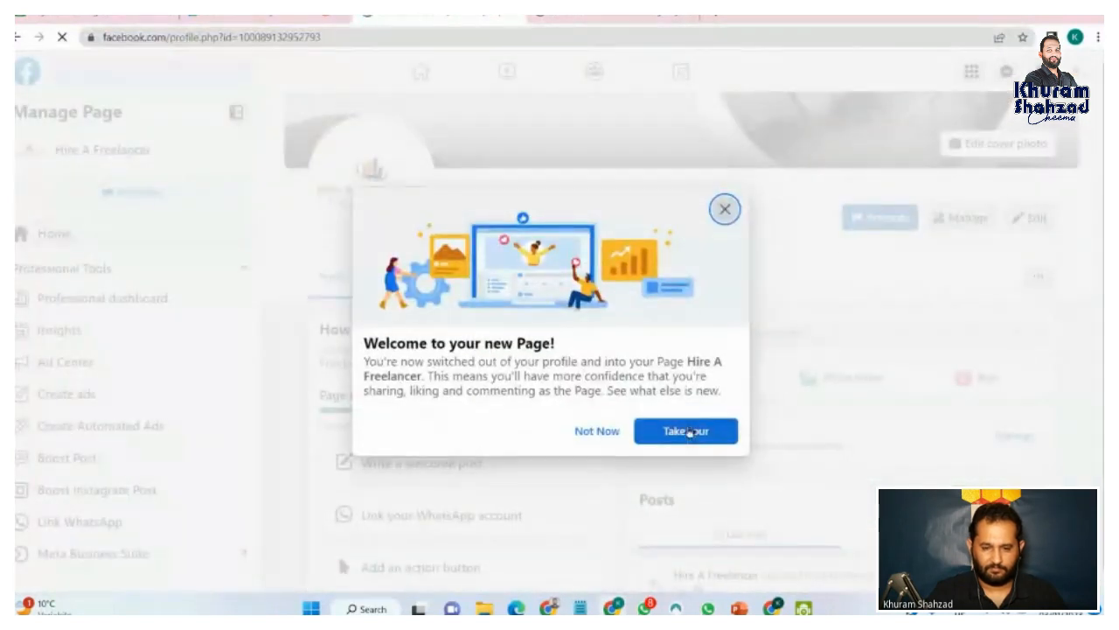
click(605, 430)
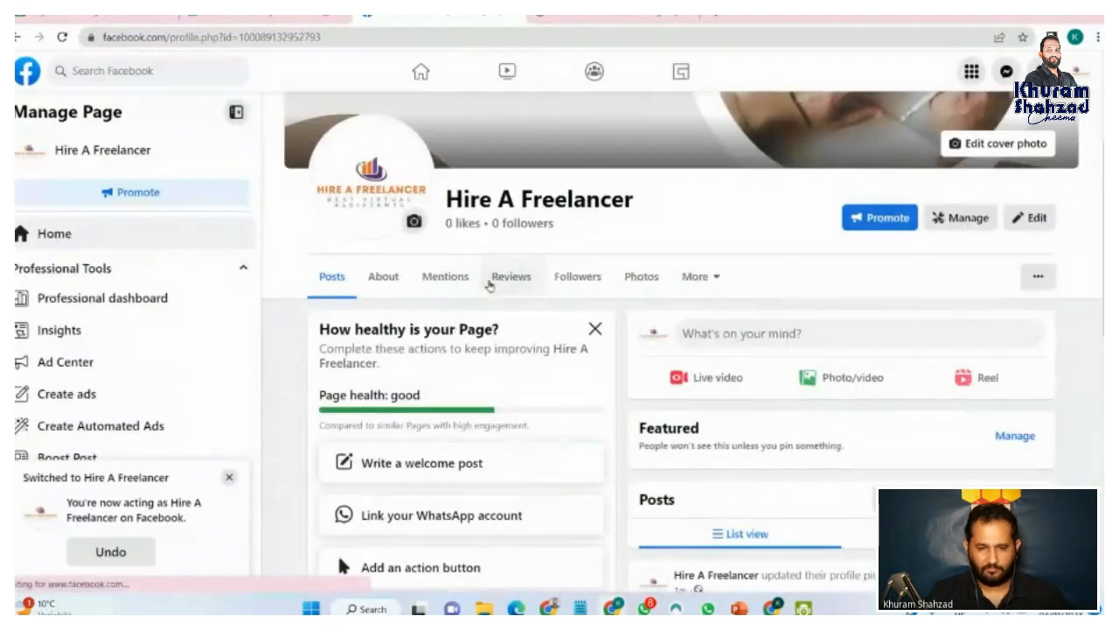
Step: Look over the new page's cover, profile picture, management tools, page health suggestions, intro details, posts and photos
scroll(303, 419, down, 1)
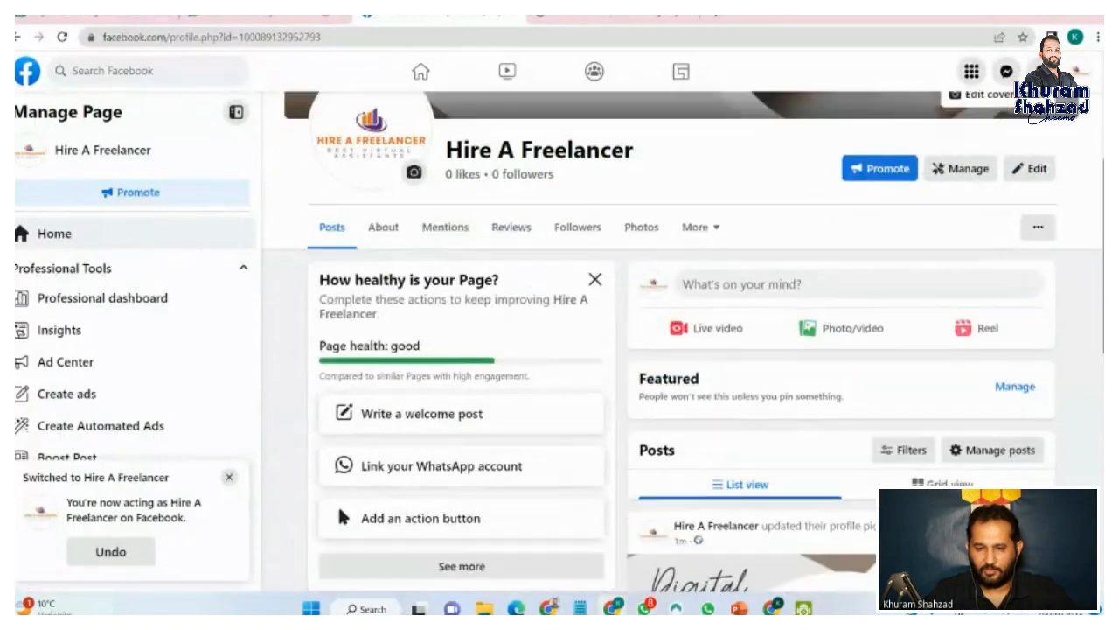
scroll(613, 367, down, 7)
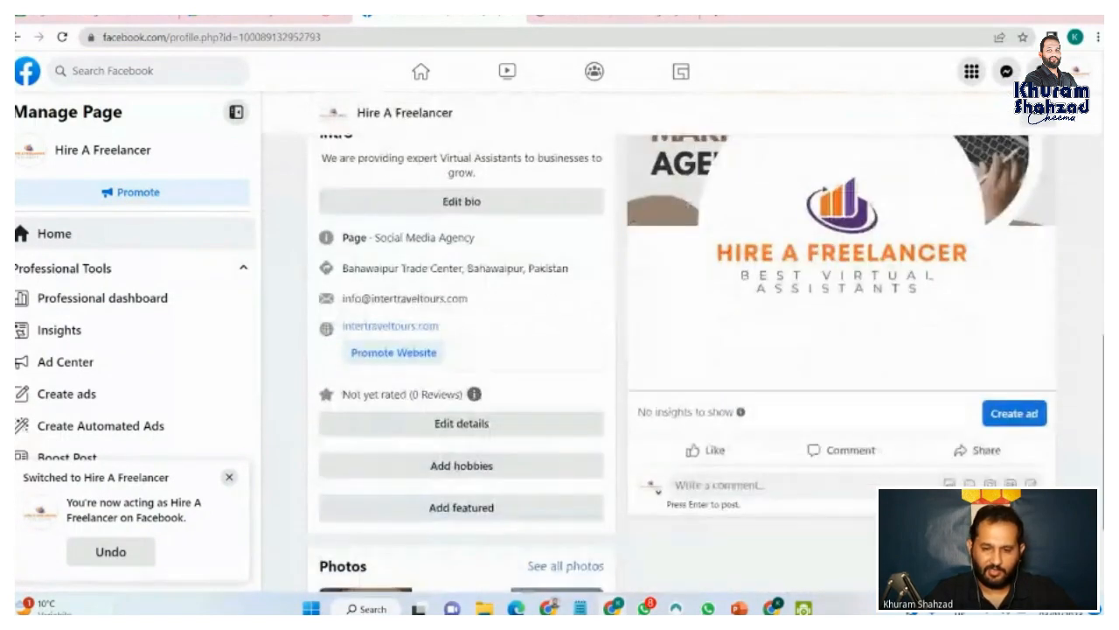
scroll(612, 350, up, 8)
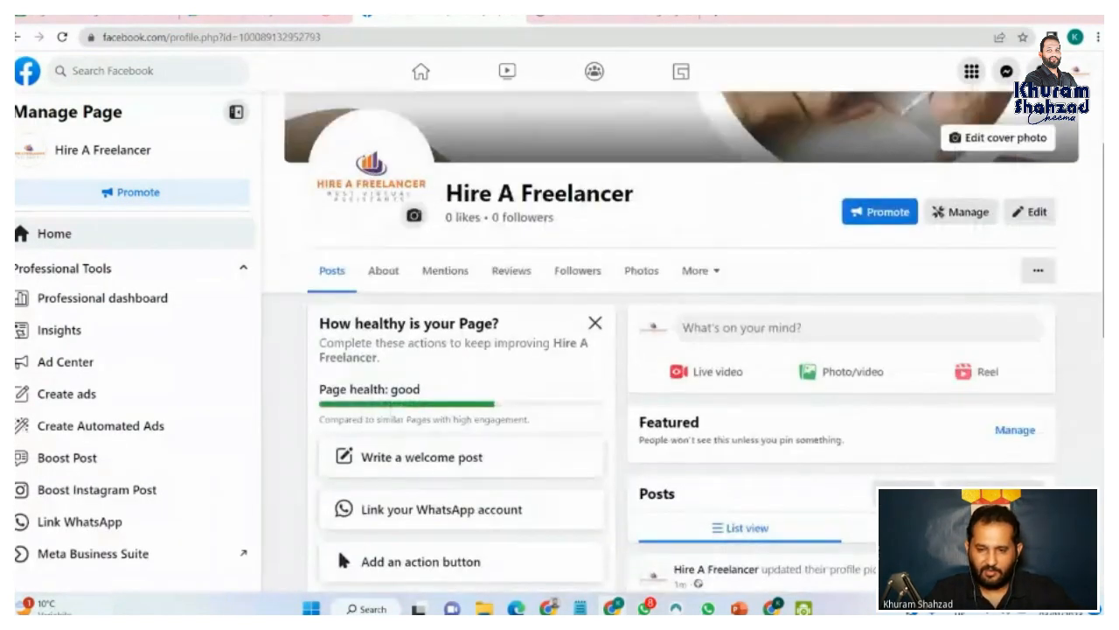
scroll(682, 341, up, 2)
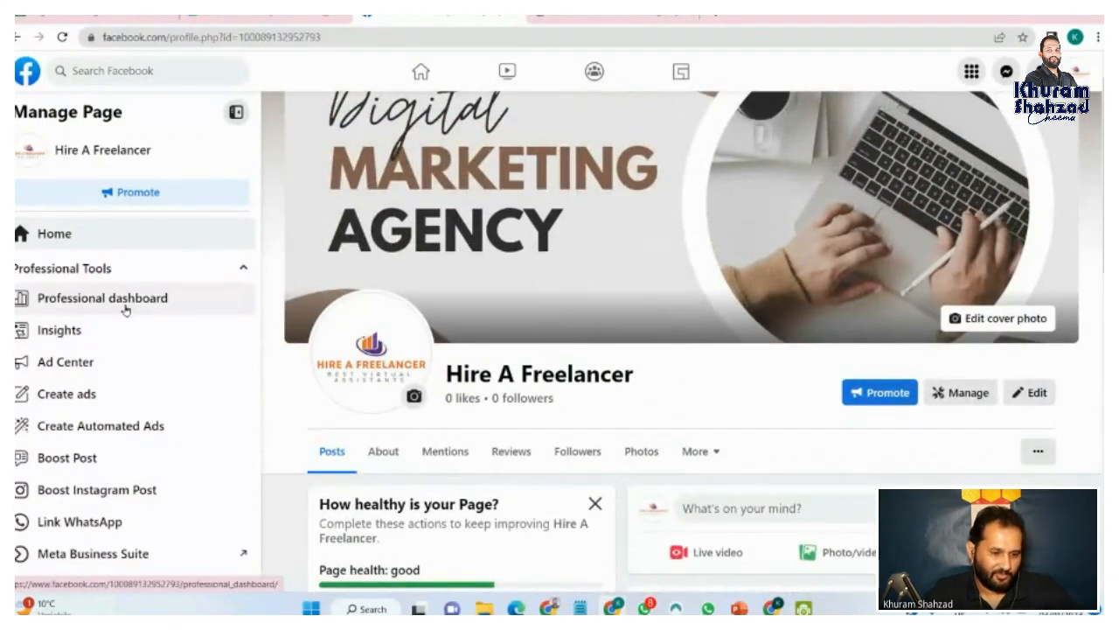
scroll(92, 363, down, 1)
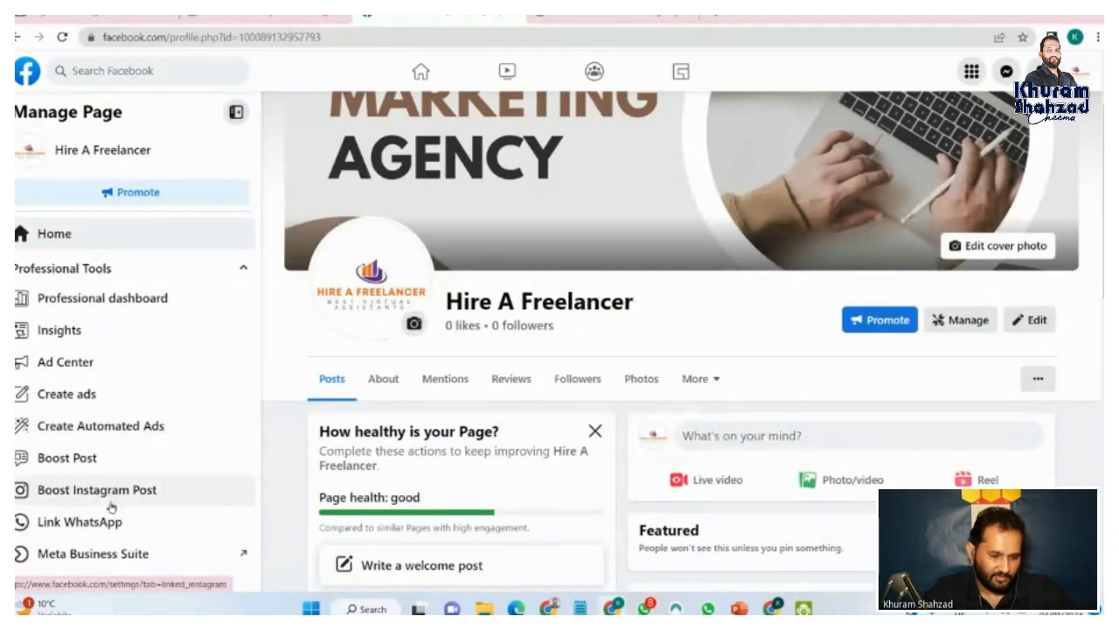
scroll(101, 535, down, 2)
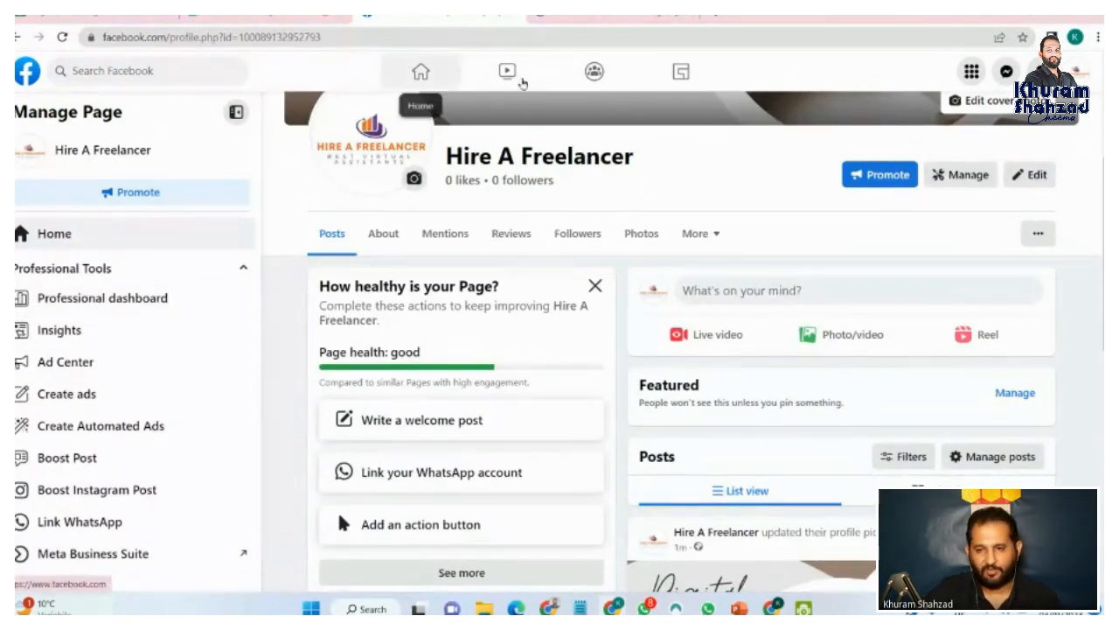
scroll(520, 82, down, 1)
scroll(525, 349, down, 3)
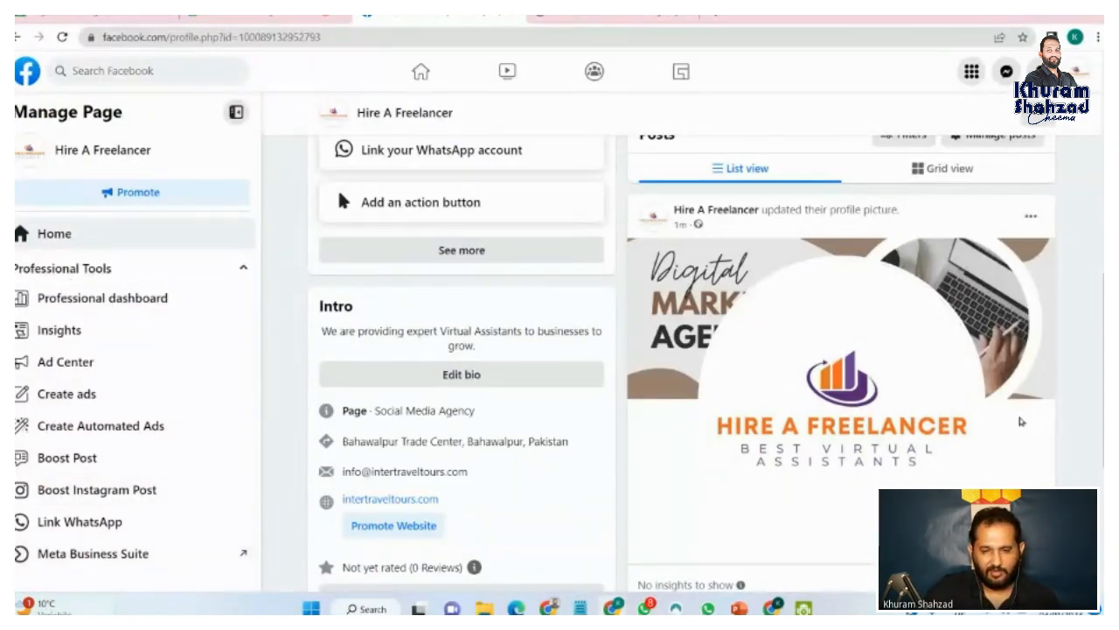
scroll(337, 187, down, 2)
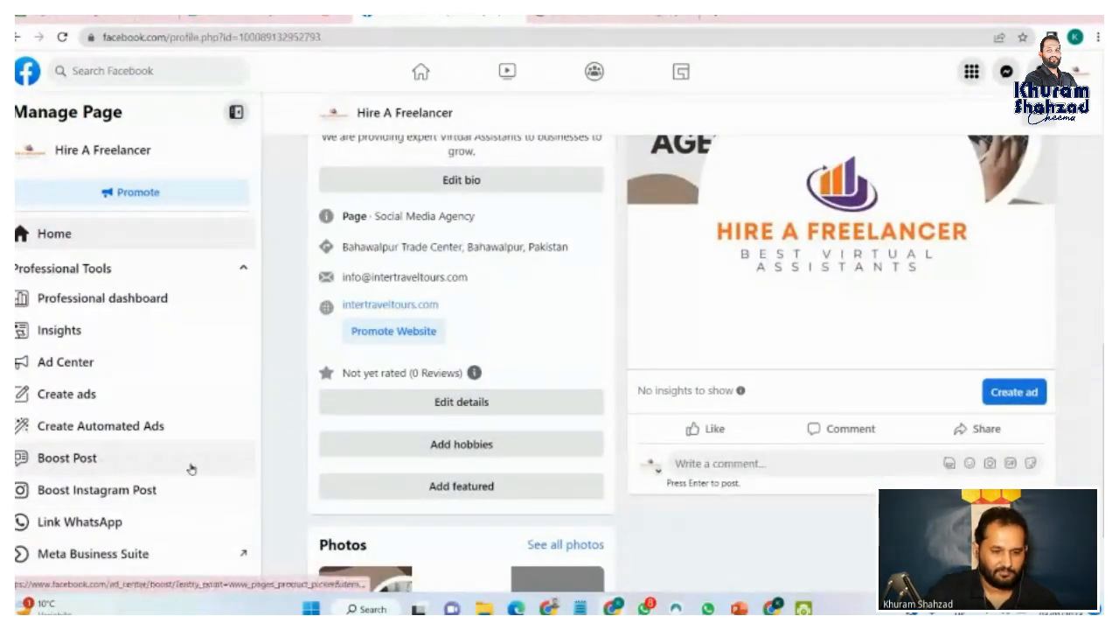
scroll(241, 531, down, 1)
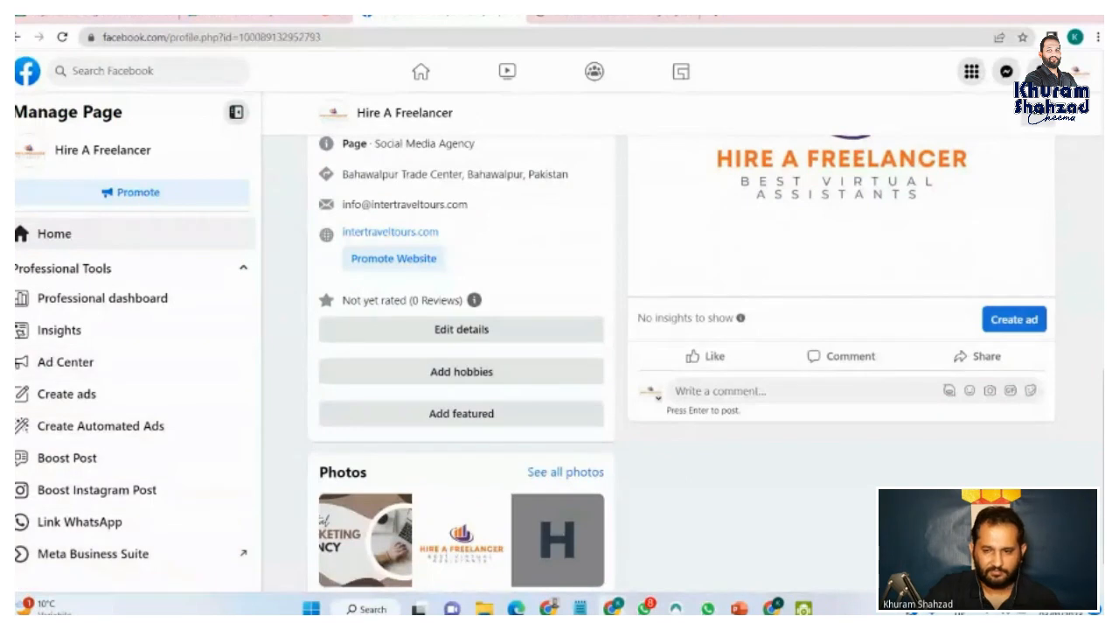
scroll(215, 329, down, 1)
scroll(216, 329, up, 5)
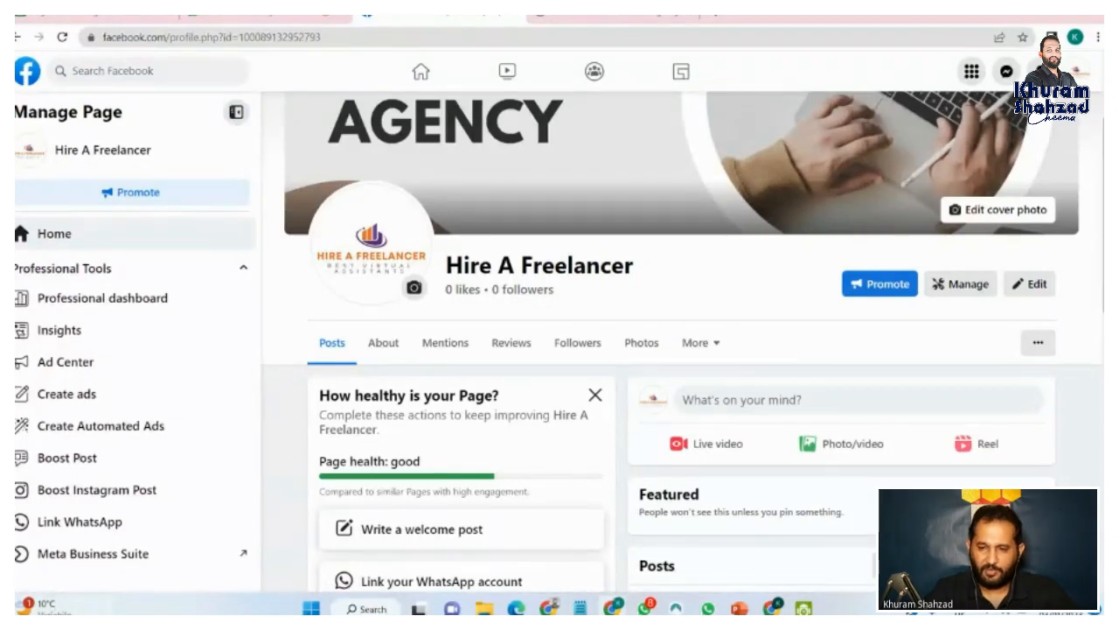
scroll(682, 341, up, 1)
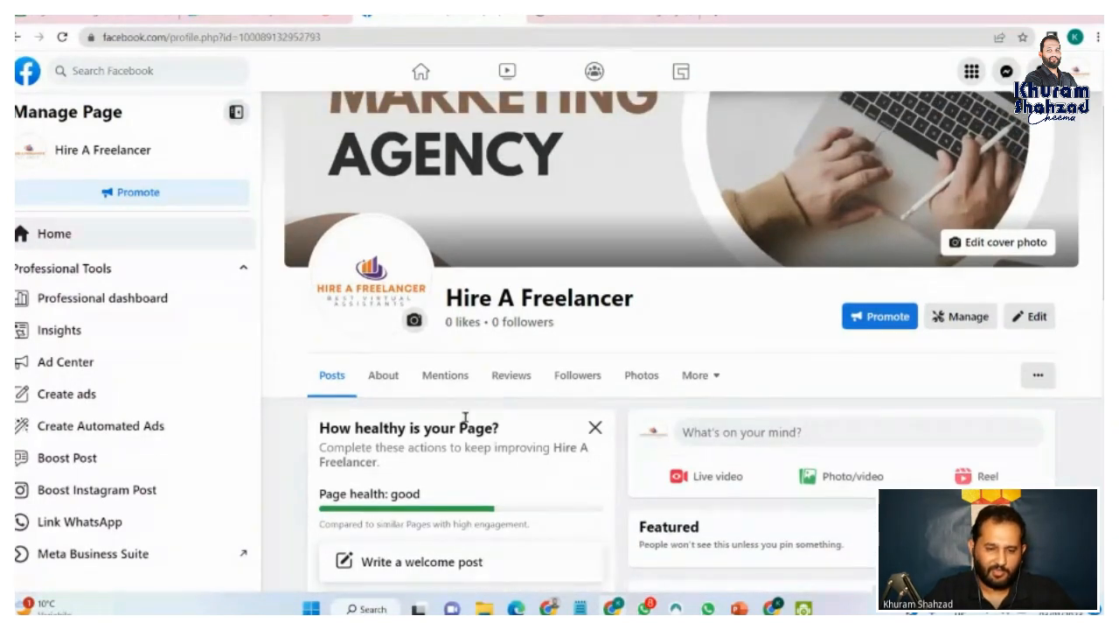
Step: Review the page's About information, including contact and basic info, privacy and legal info, and family and relationships
click(383, 376)
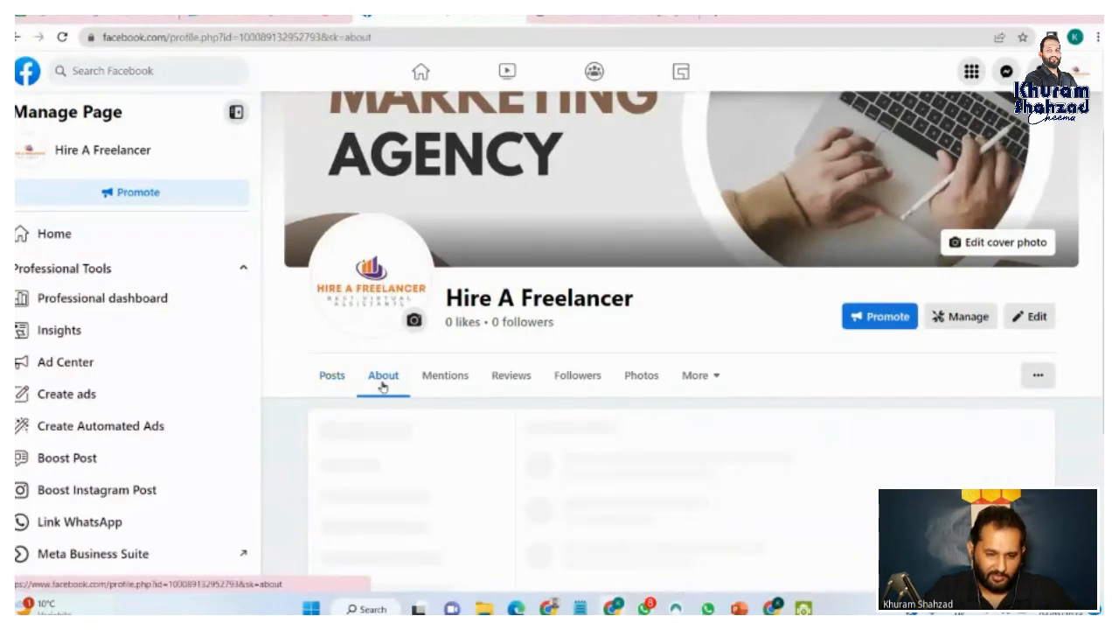
scroll(696, 390, down, 2)
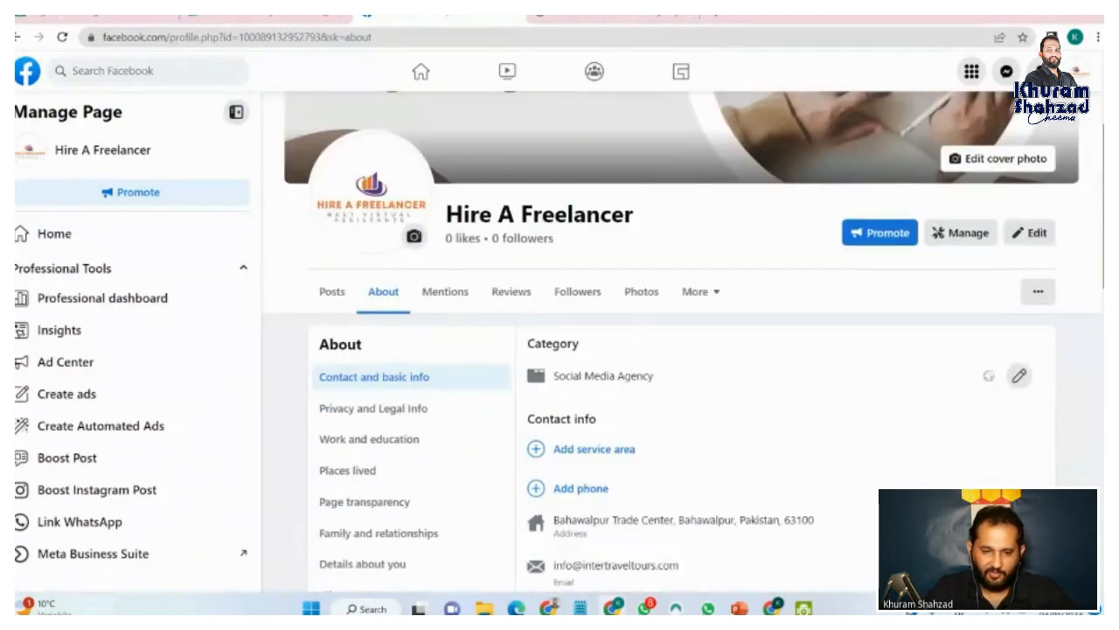
scroll(749, 390, down, 1)
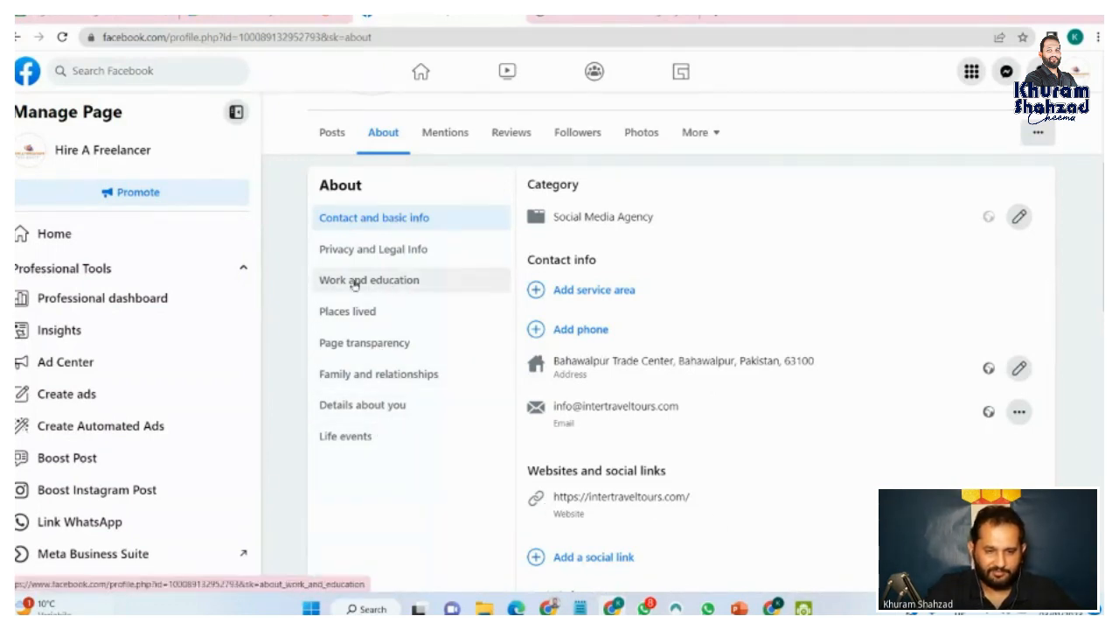
click(373, 250)
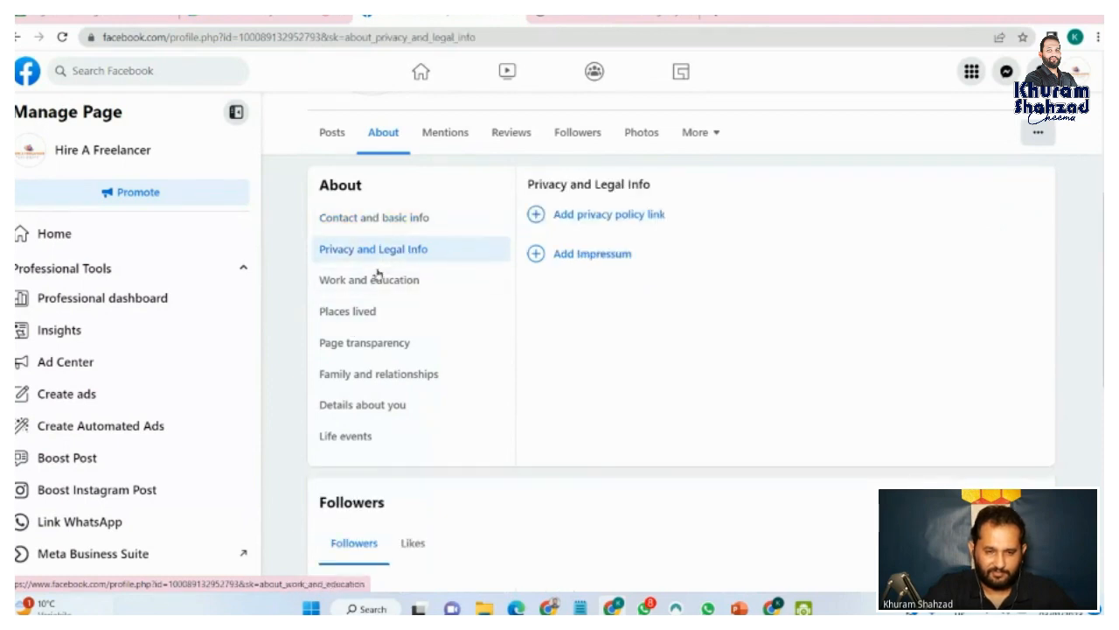
click(367, 313)
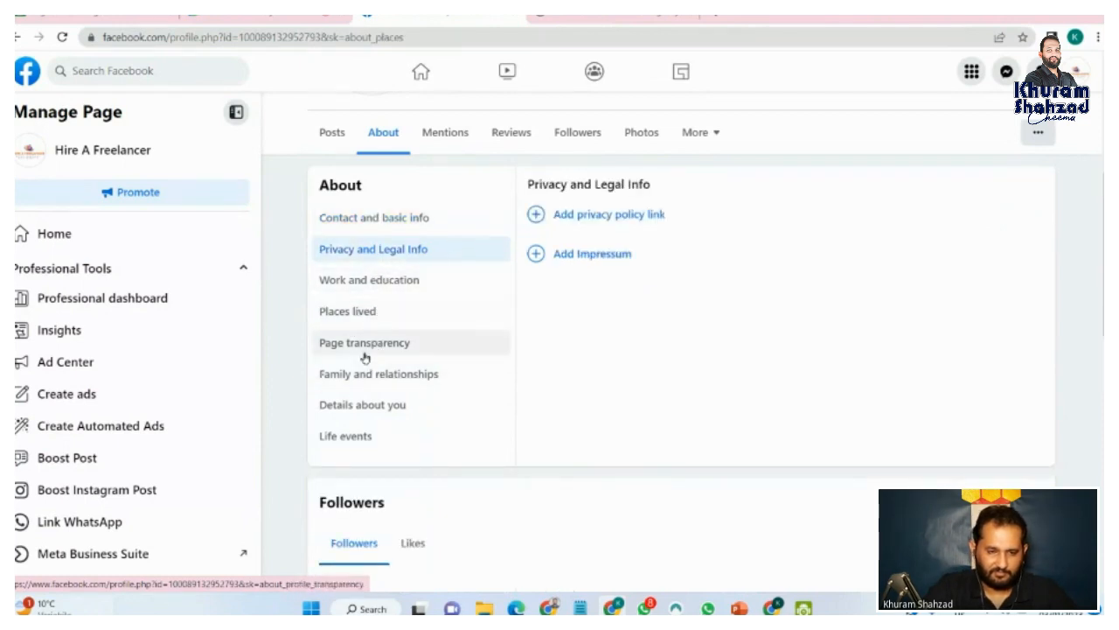
click(366, 346)
click(364, 375)
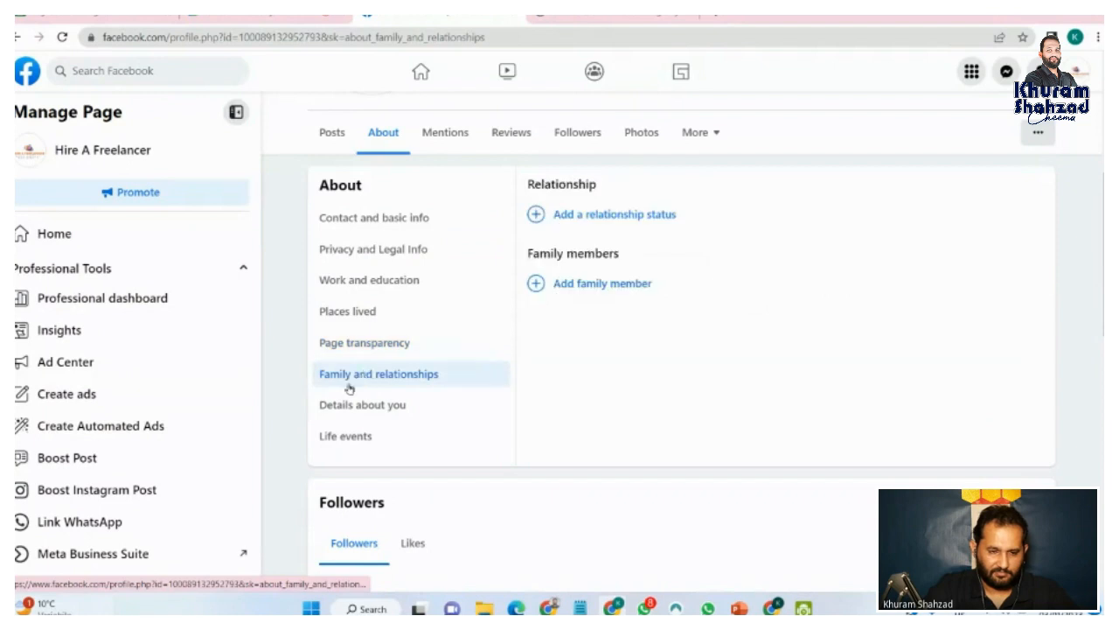
Step: Go back to the page's home view and look over its content and the list of additional sections
click(53, 237)
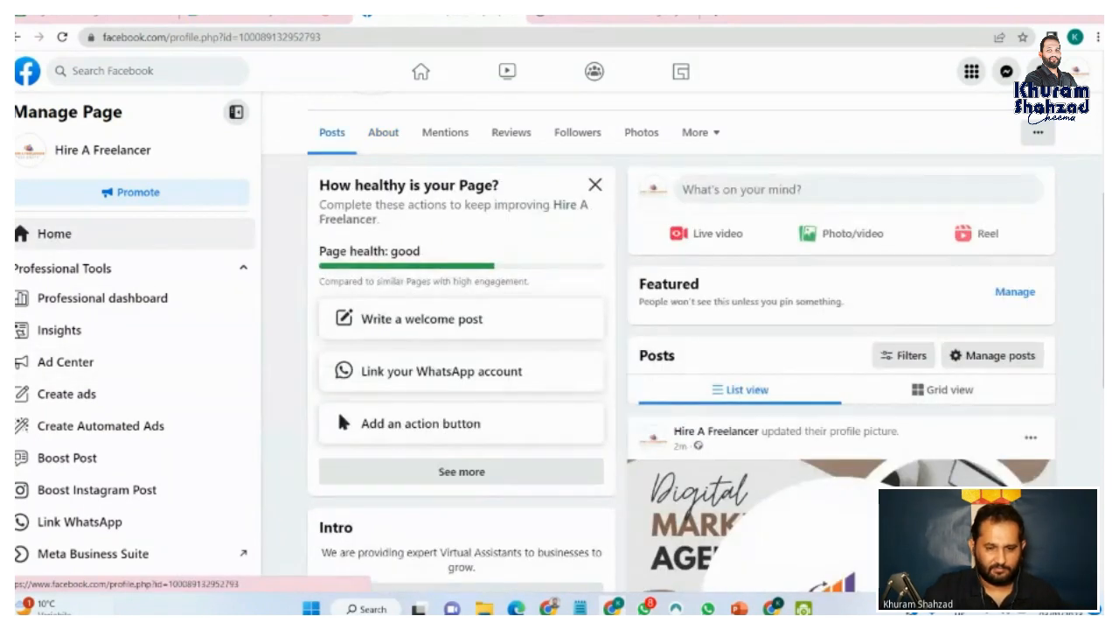
scroll(1100, 282, down, 5)
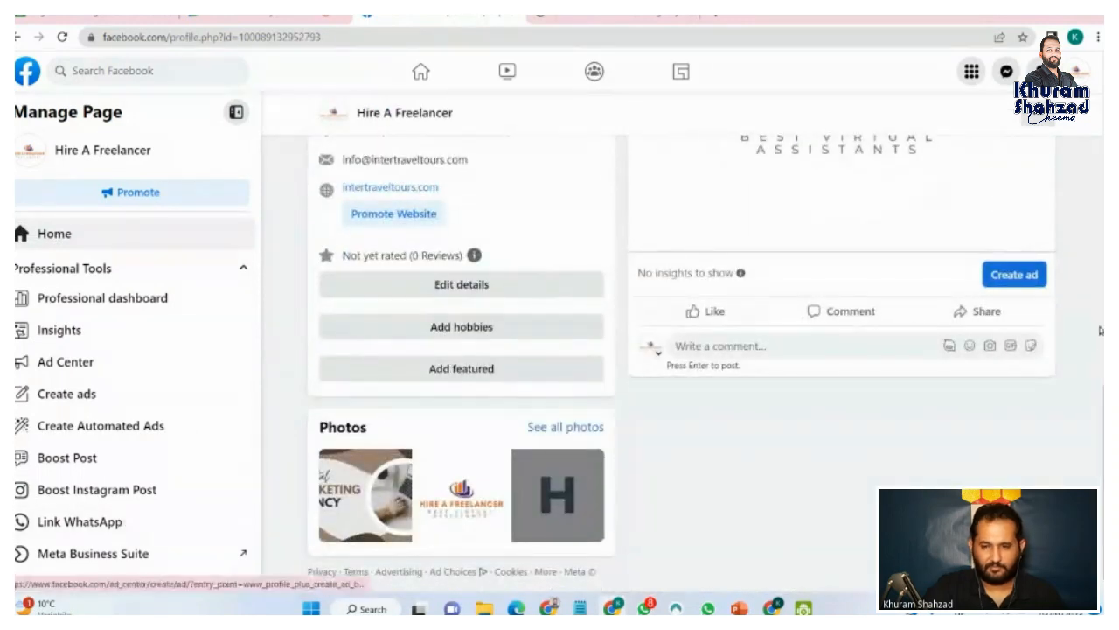
scroll(637, 350, up, 8)
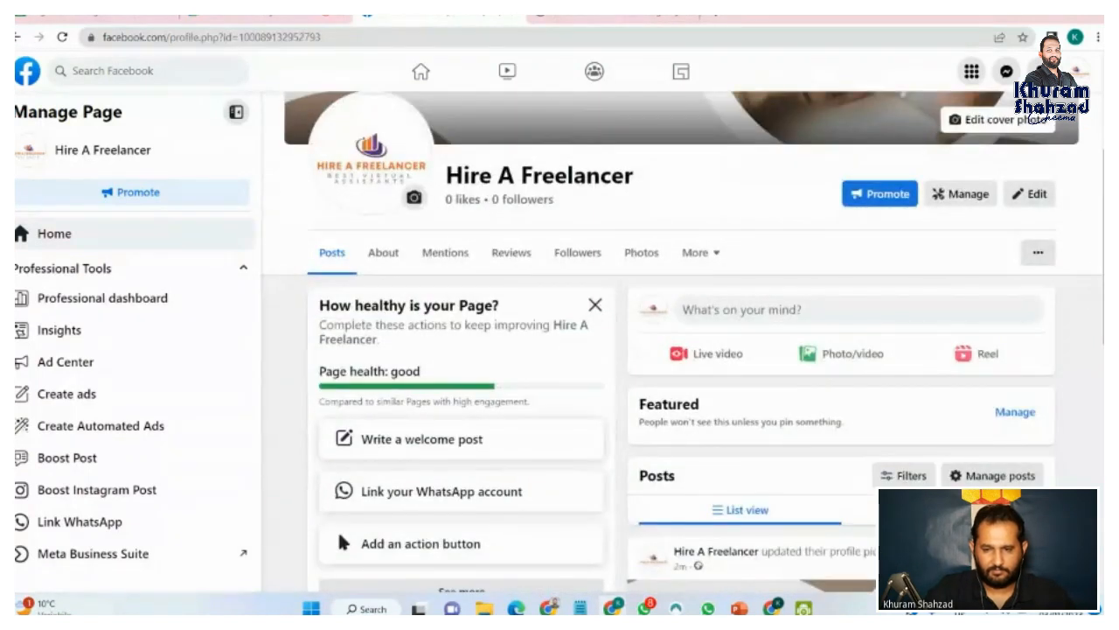
scroll(682, 262, up, 2)
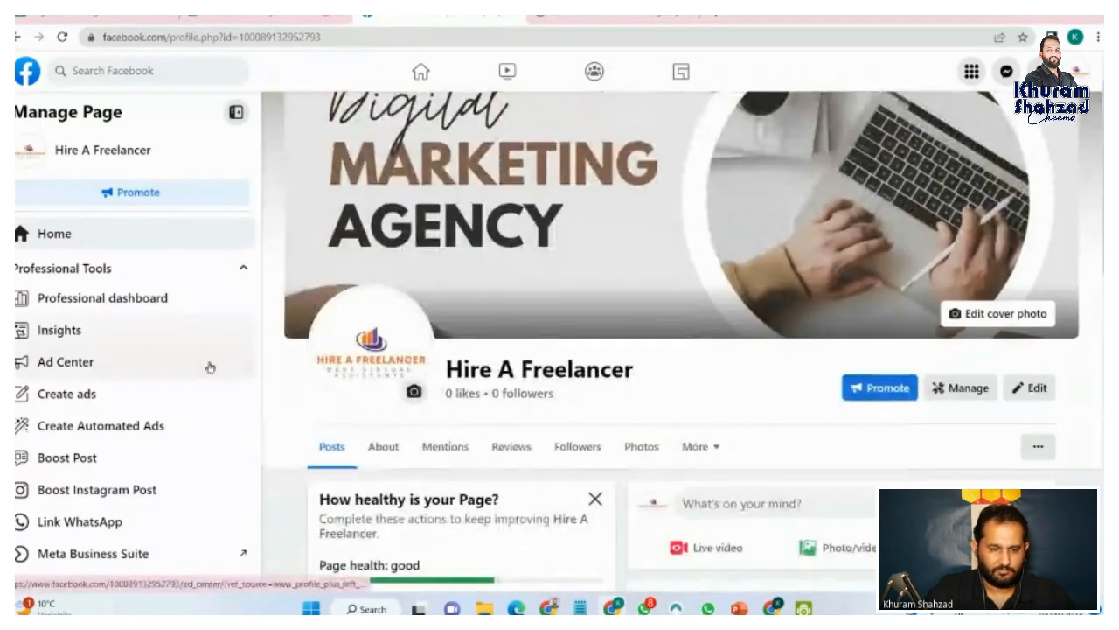
click(716, 457)
scroll(708, 525, down, 4)
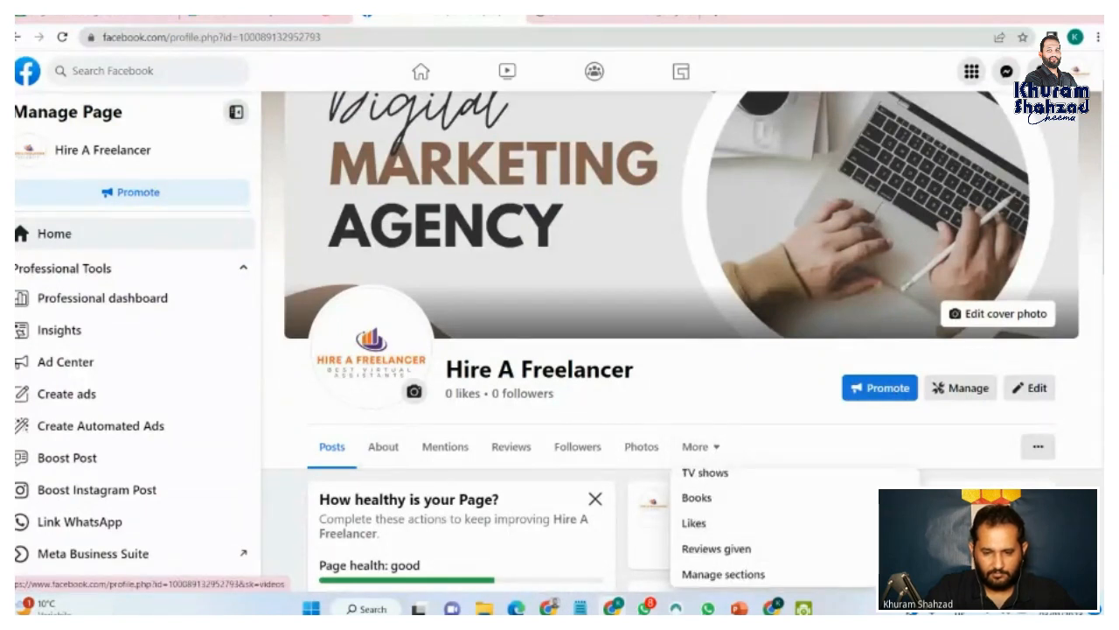
Step: Look through the action button types offered for the page and close the chooser without picking one
click(1038, 446)
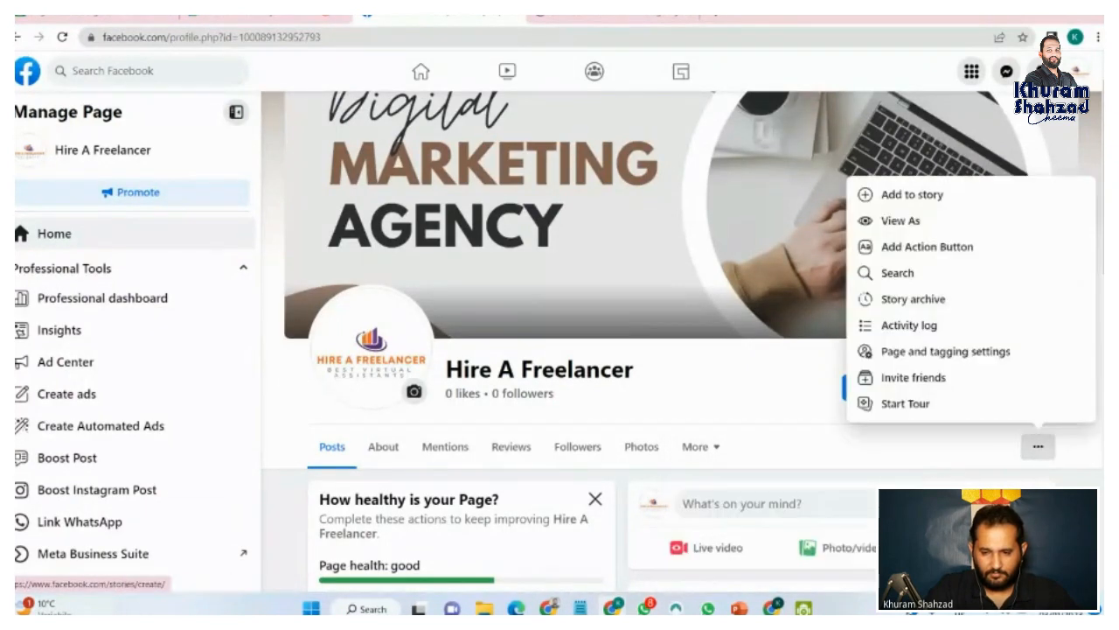
click(924, 249)
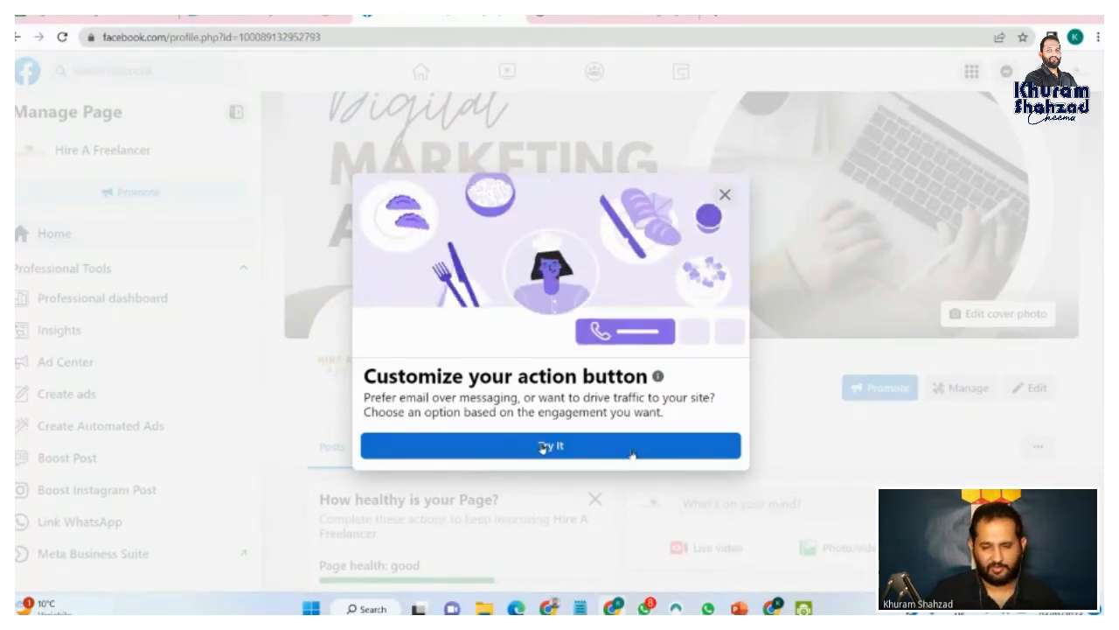
click(560, 447)
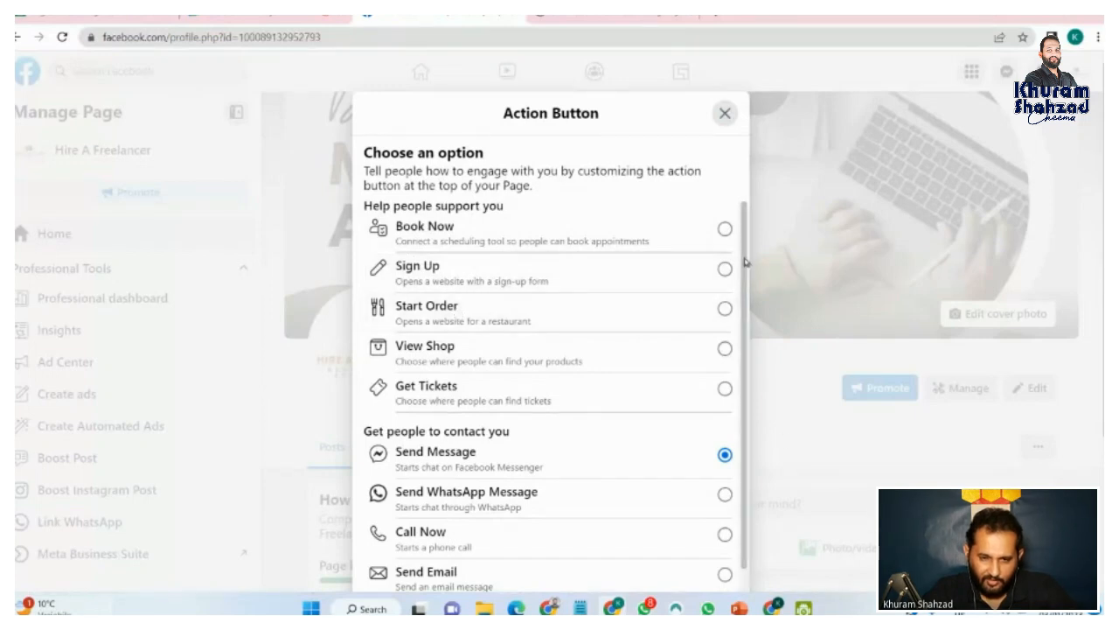
scroll(782, 442, down, 3)
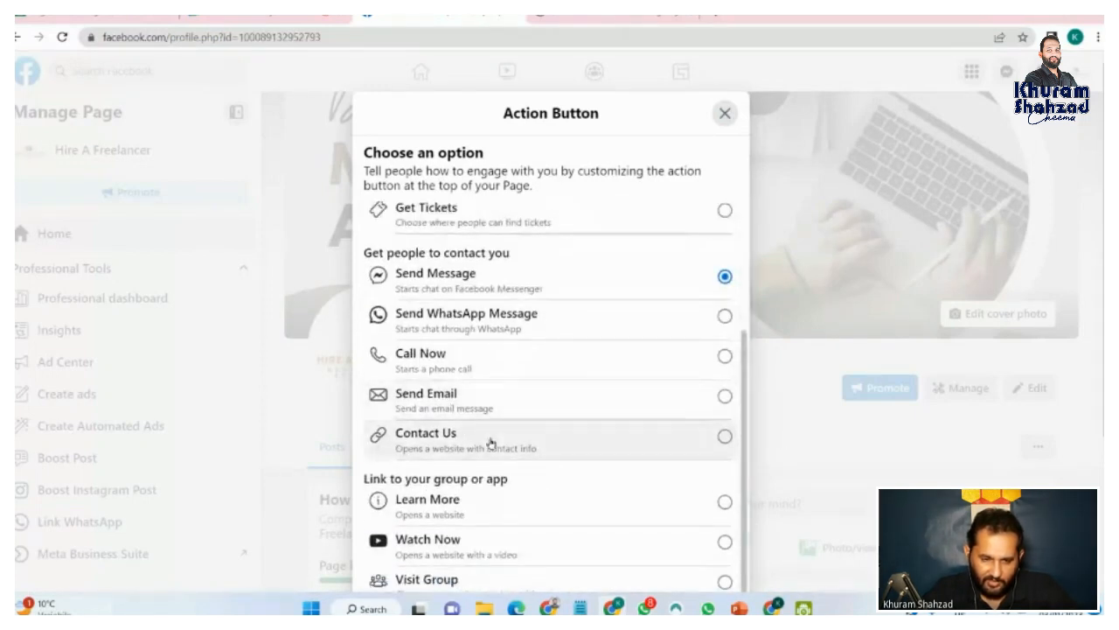
scroll(479, 359, up, 1)
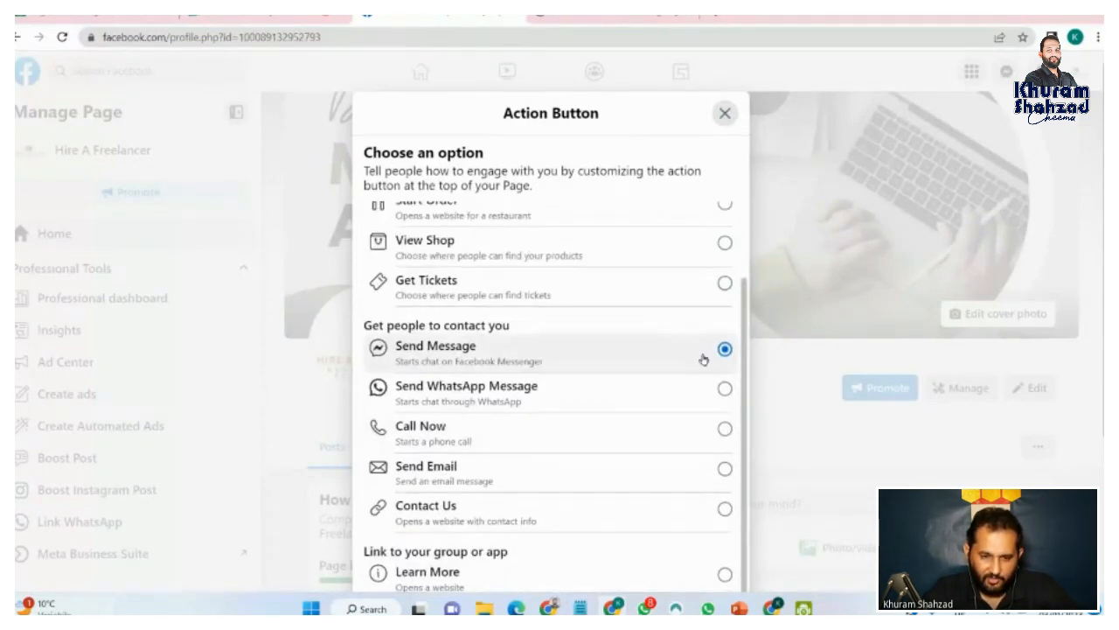
scroll(700, 368, down, 1)
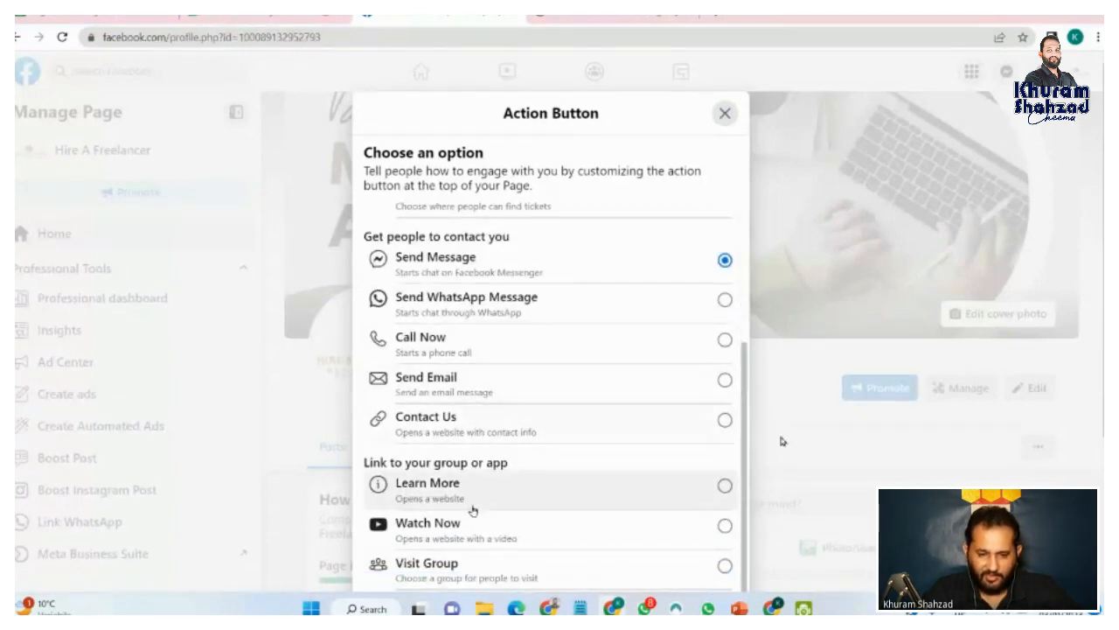
drag(746, 394, 747, 305)
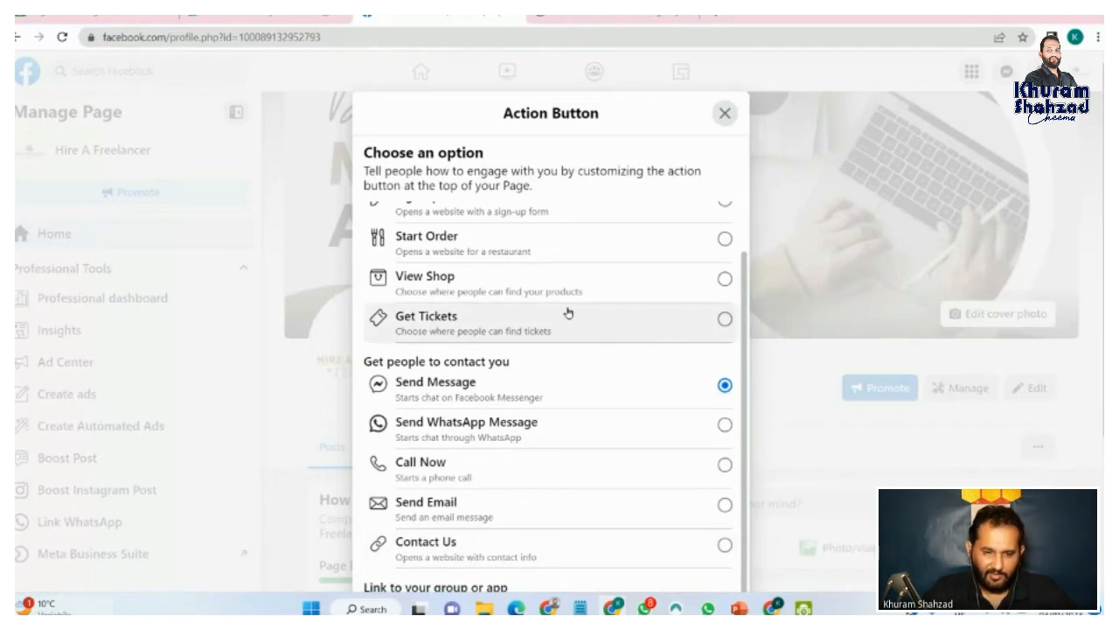
scroll(705, 256, up, 2)
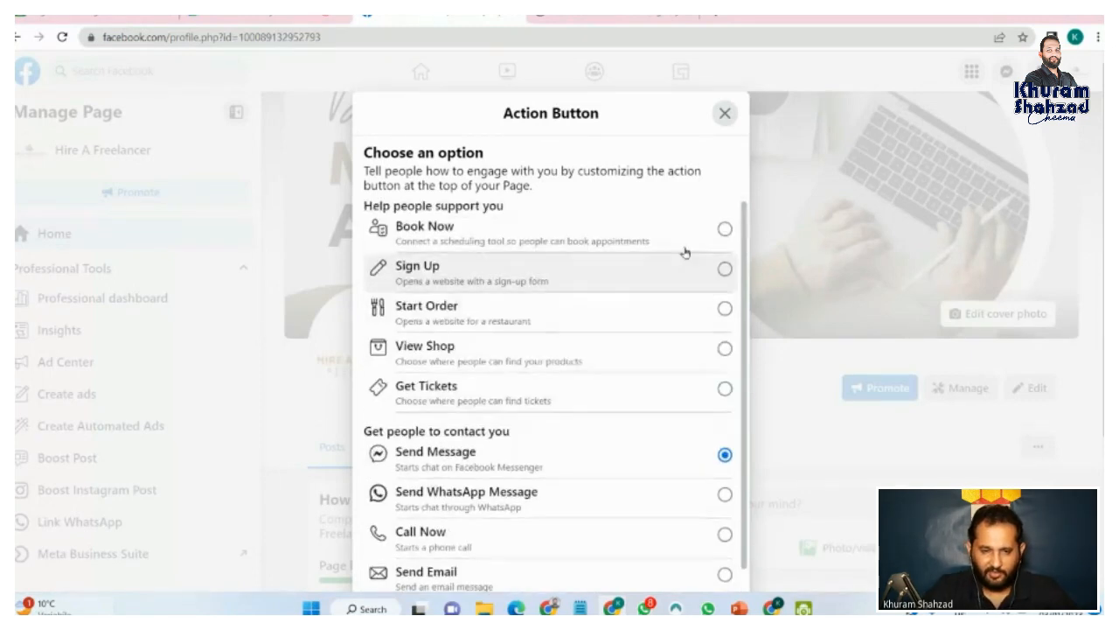
click(725, 115)
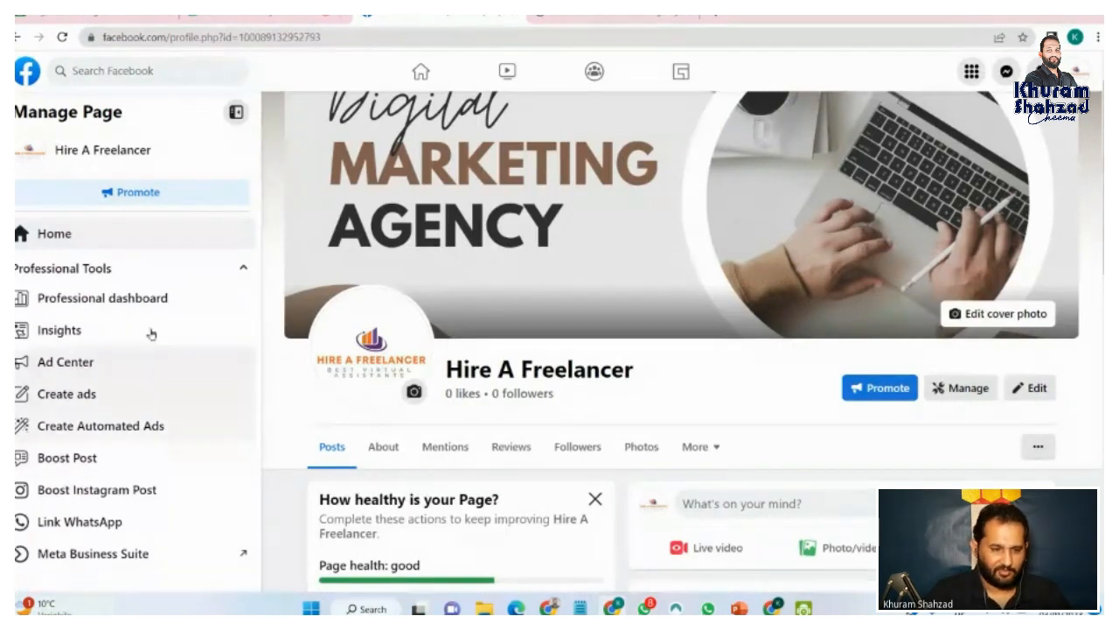
Step: Open the page's professional dashboard and review its tools, page overview, recent activity and page setup checklist
scroll(160, 335, up, 1)
click(63, 302)
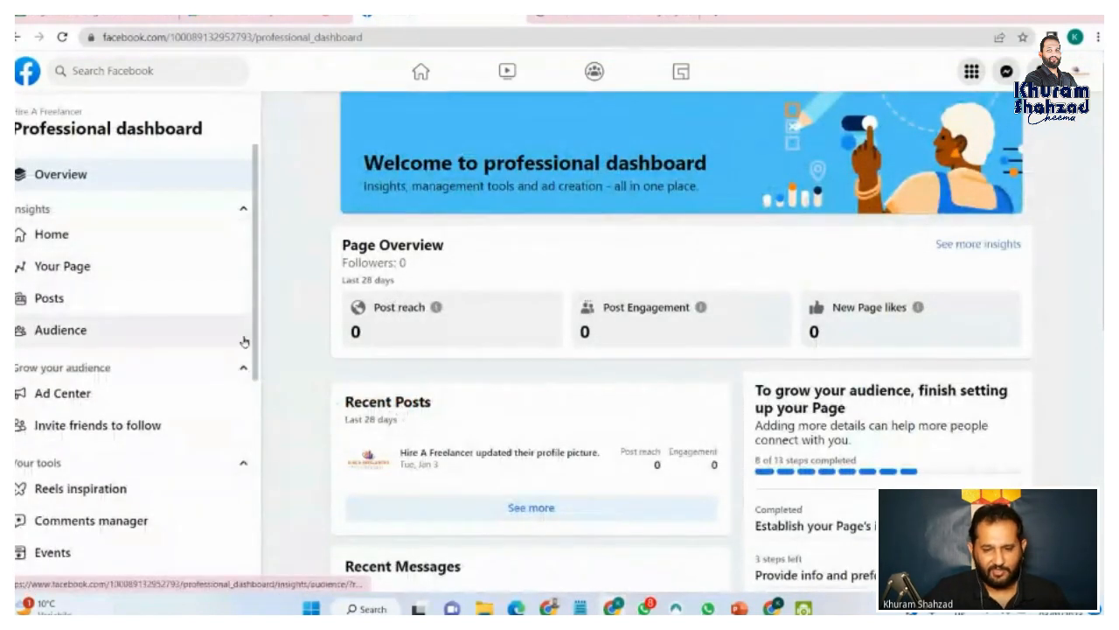
scroll(242, 337, down, 2)
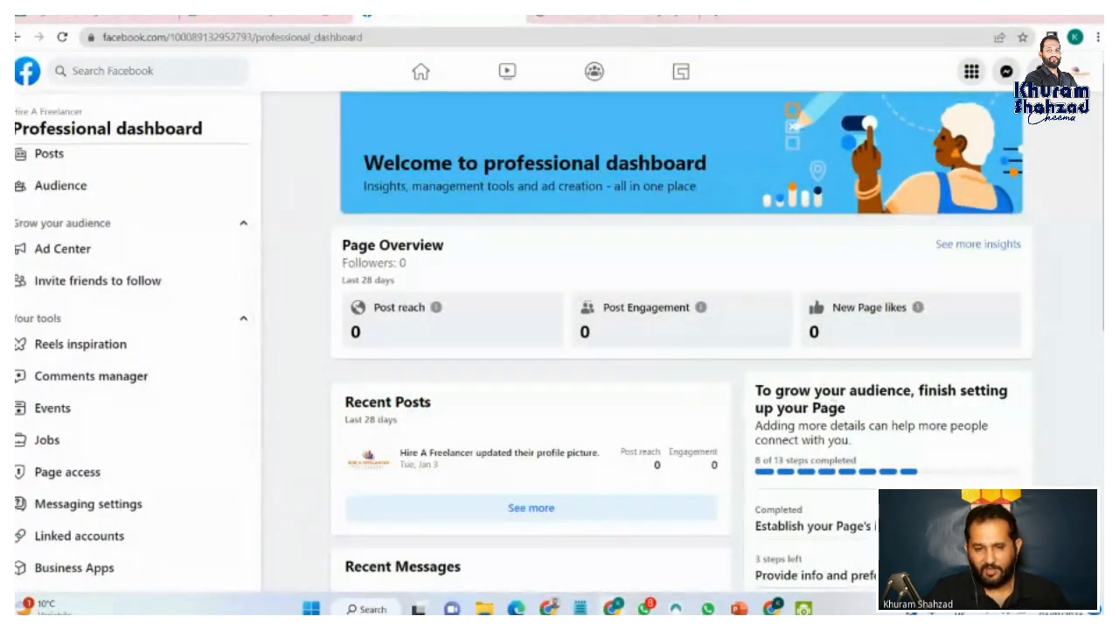
scroll(683, 350, down, 2)
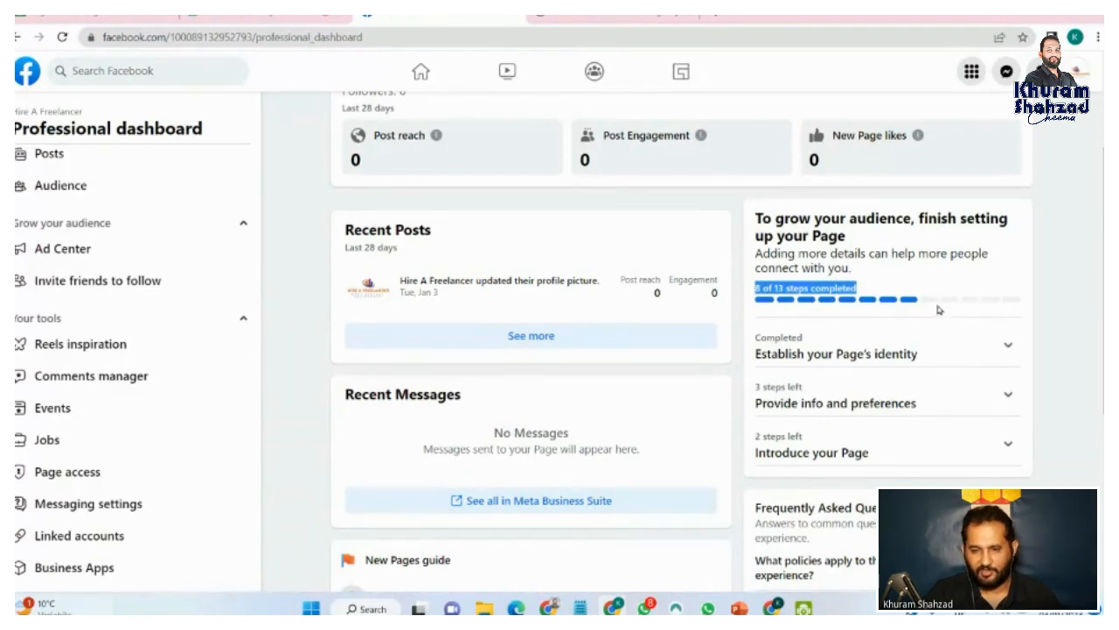
scroll(1012, 394, down, 2)
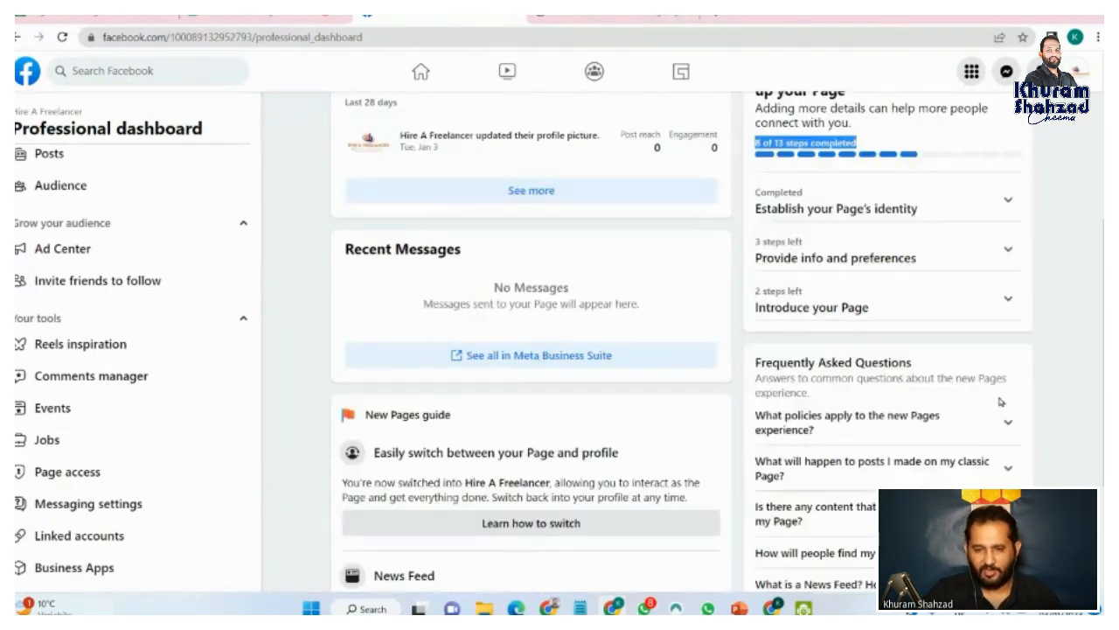
Step: In the "Provide info and preferences" checklist section, mark linking a WhatsApp account as not applying to the page
click(1012, 255)
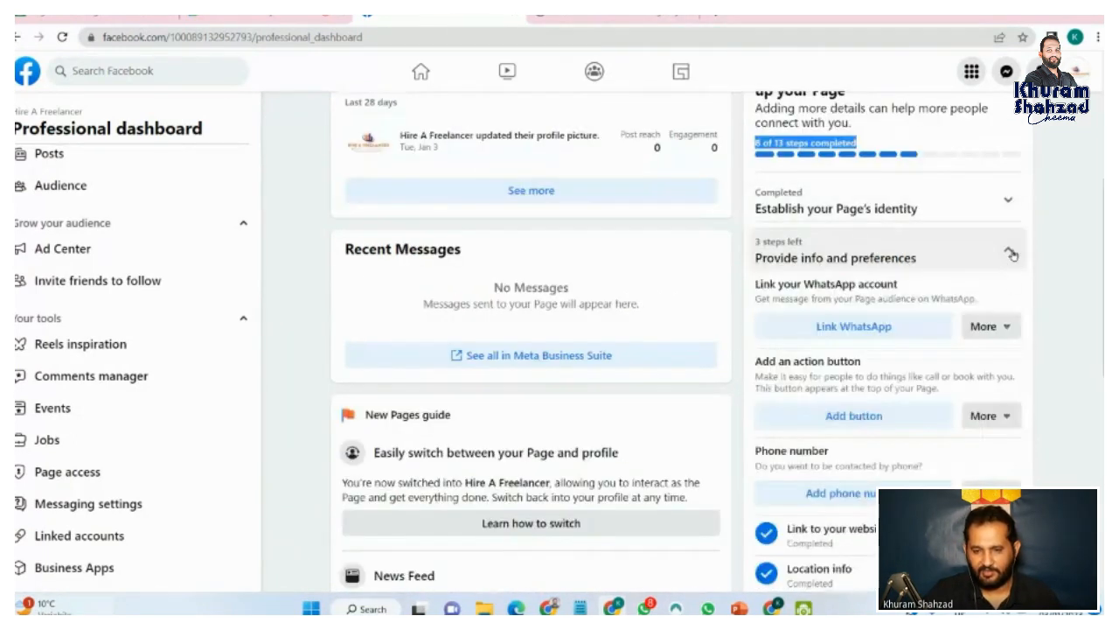
click(1009, 329)
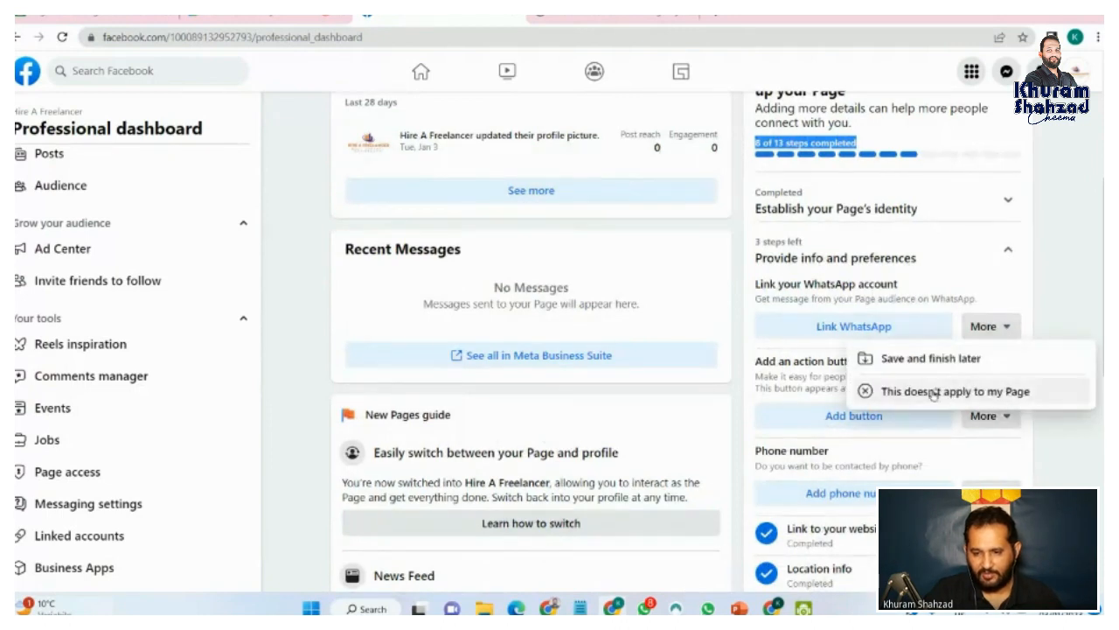
click(934, 394)
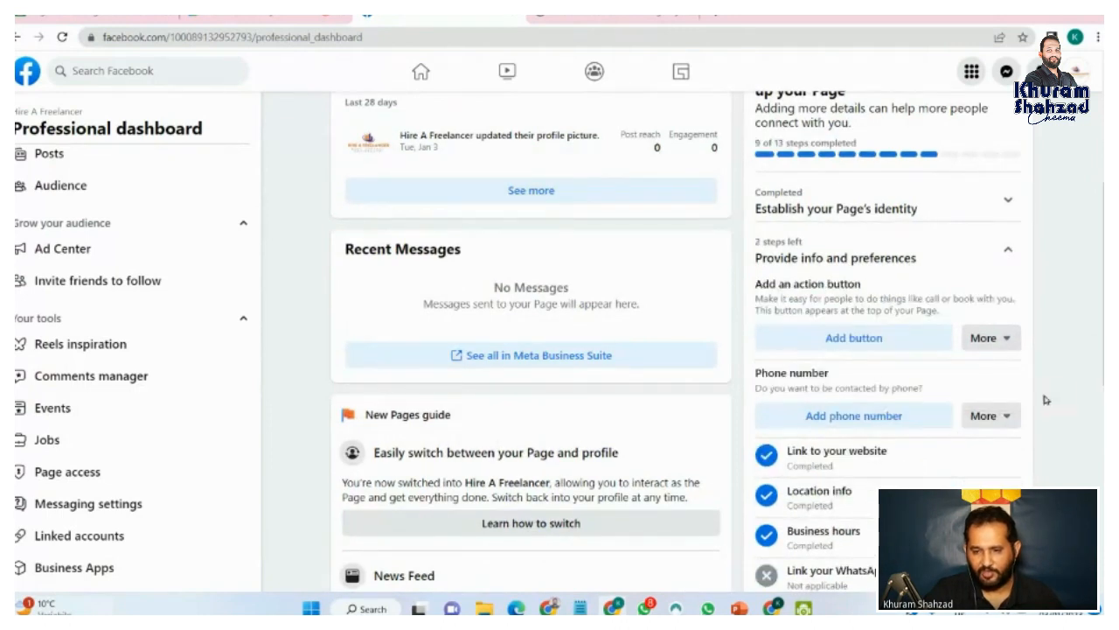
Step: Set the action button and phone number setup tasks to "Save and finish later"
click(1008, 340)
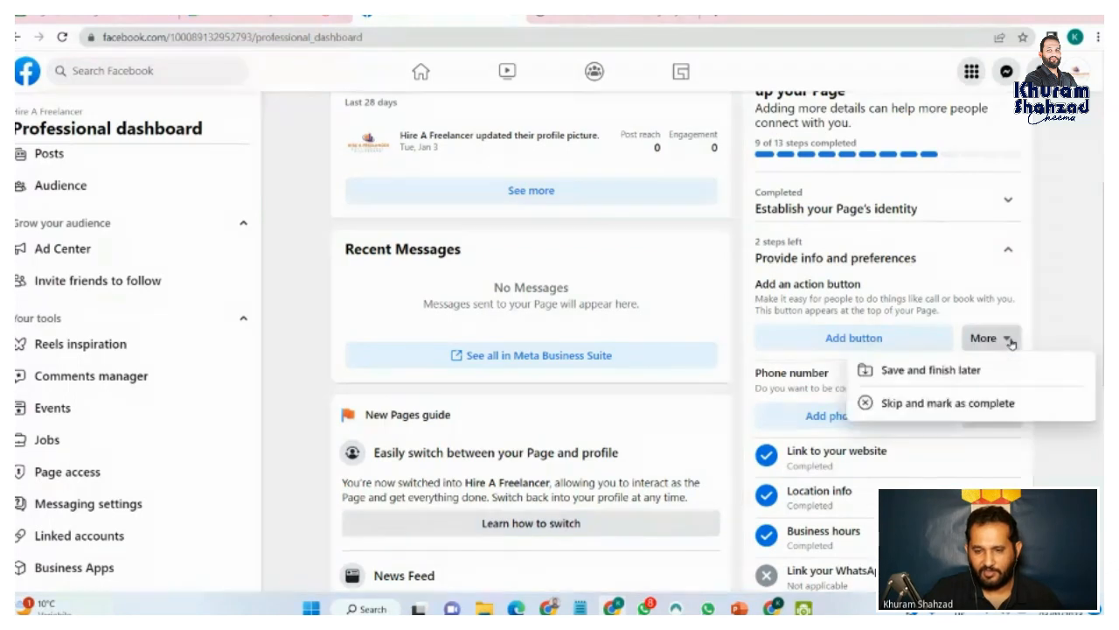
click(914, 373)
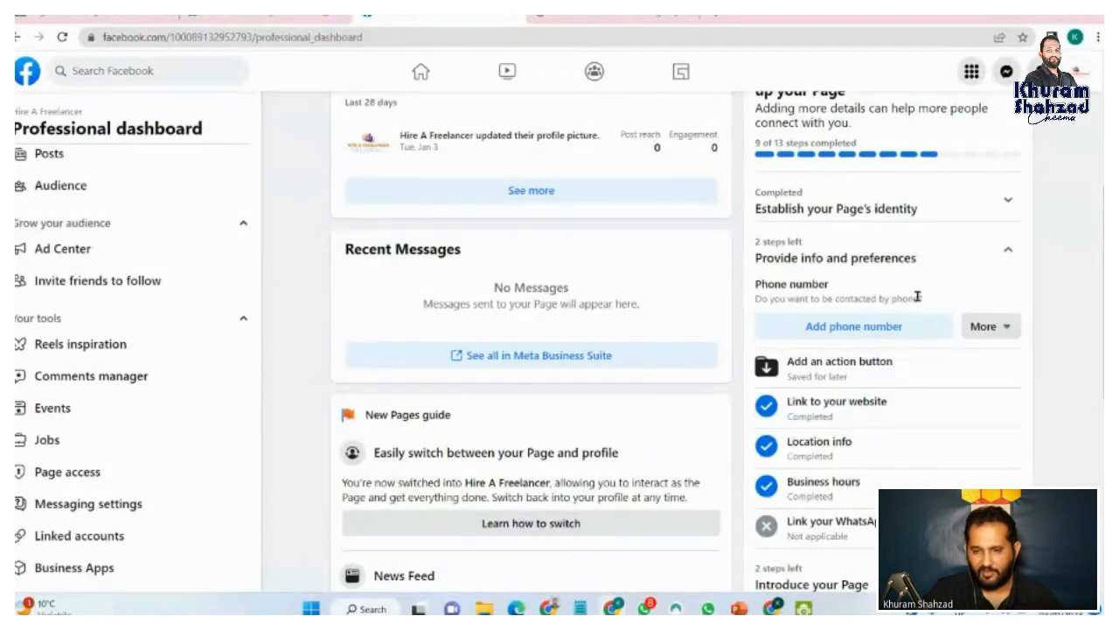
click(988, 326)
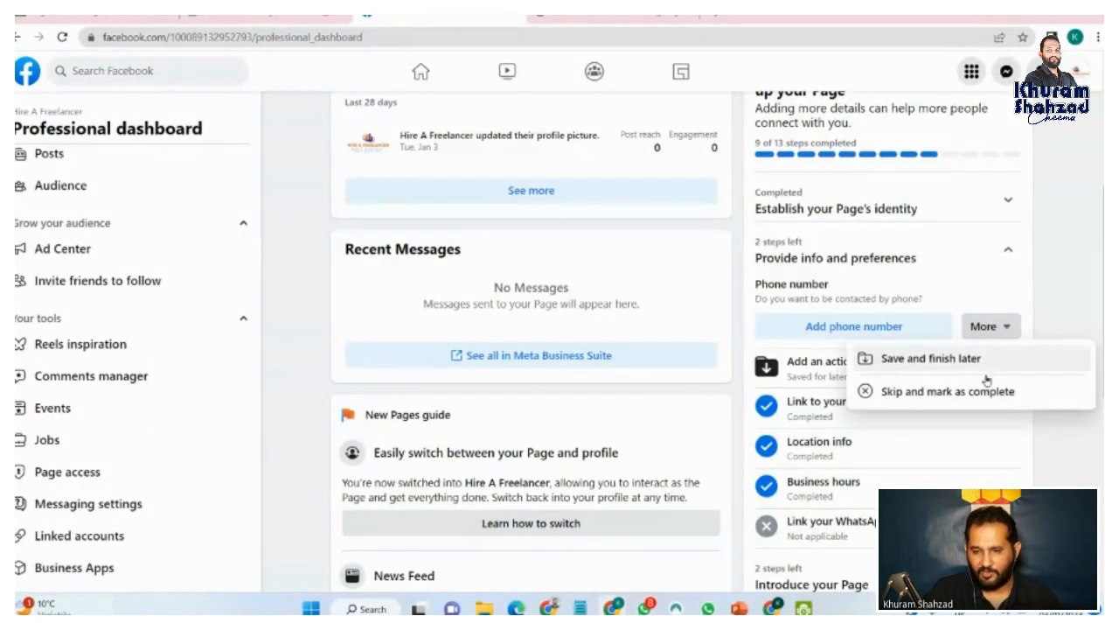
click(918, 360)
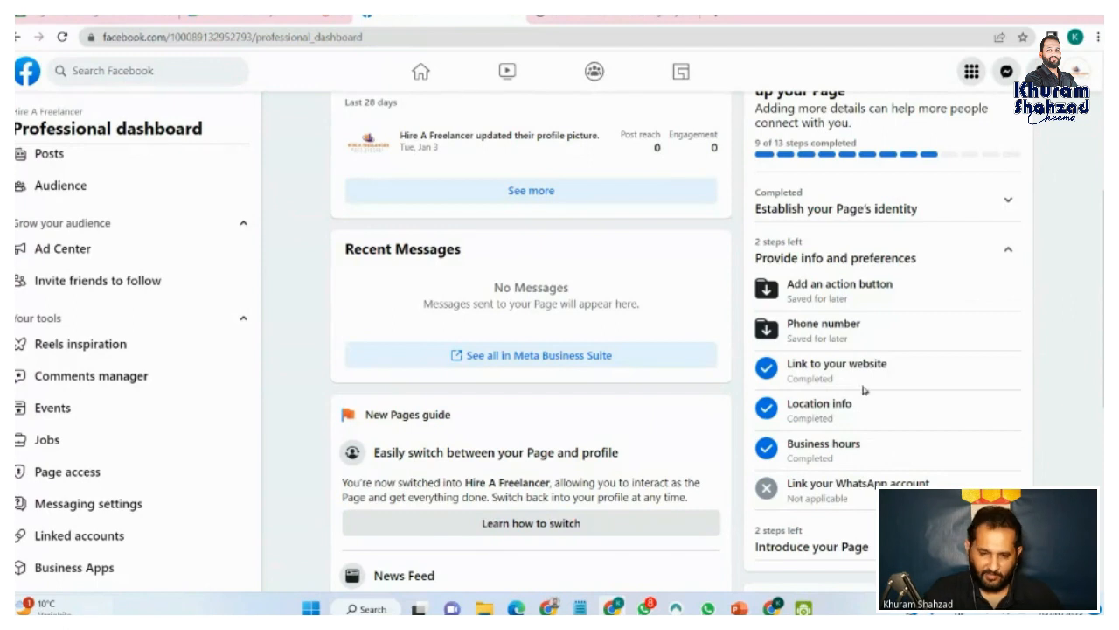
Step: Under "Introduce your Page", save inviting friends to finish later and skip the welcome post, marking it as complete
scroll(951, 440, down, 2)
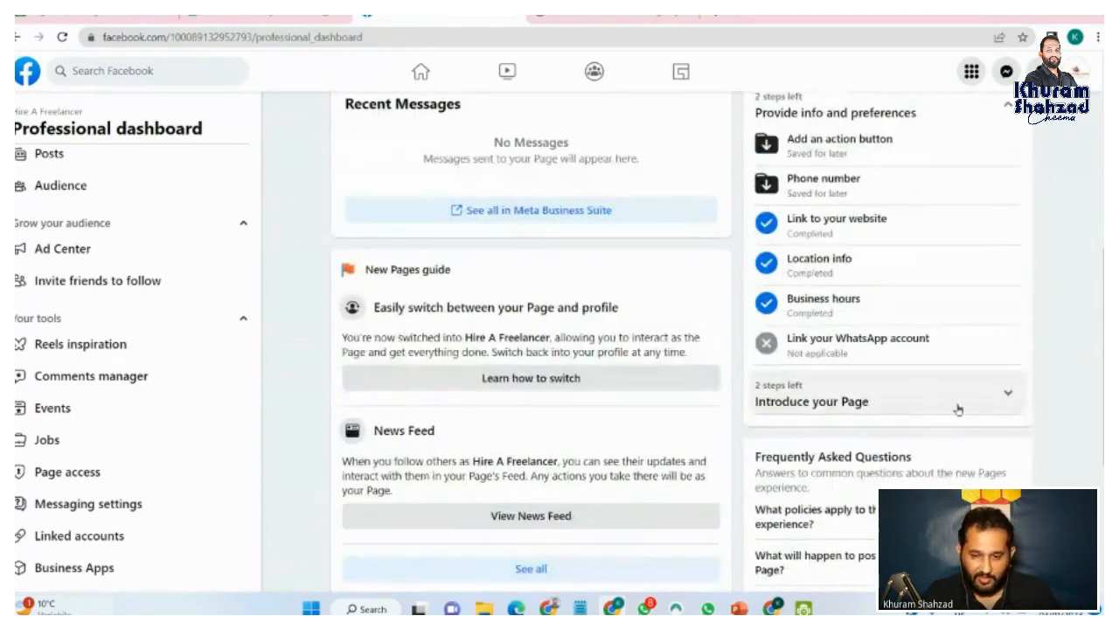
click(1004, 390)
scroll(874, 335, down, 2)
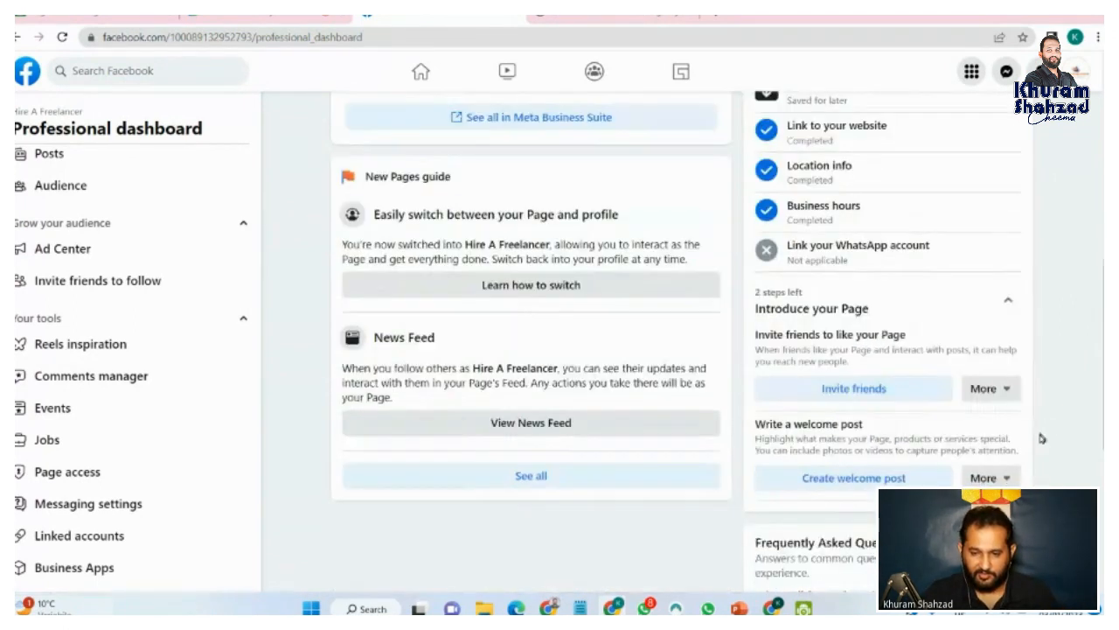
click(986, 335)
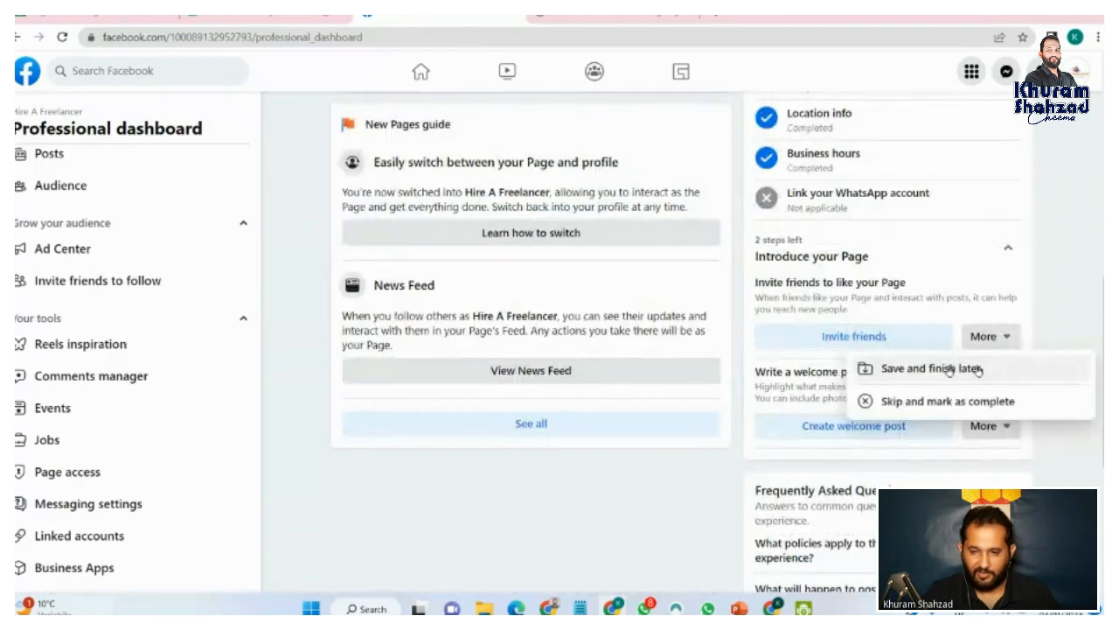
click(977, 371)
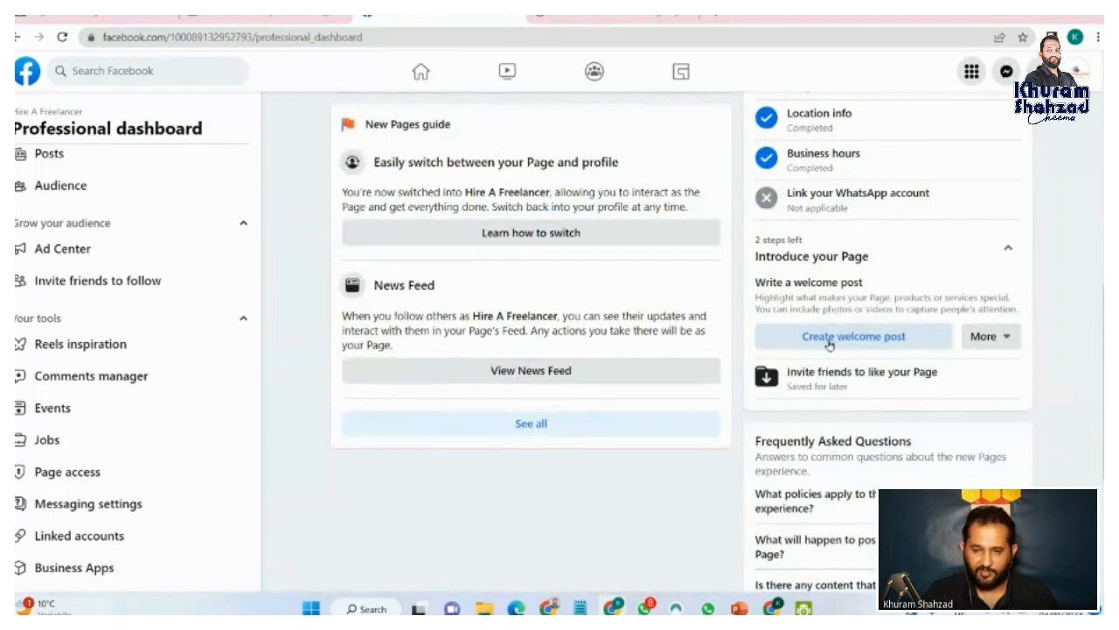
click(1013, 336)
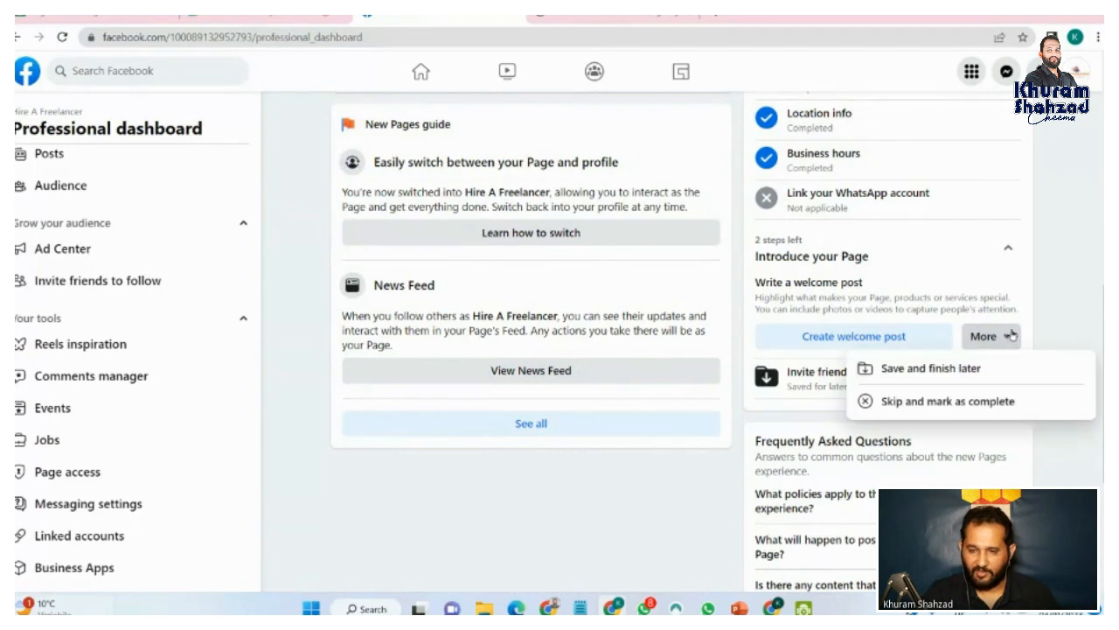
click(925, 400)
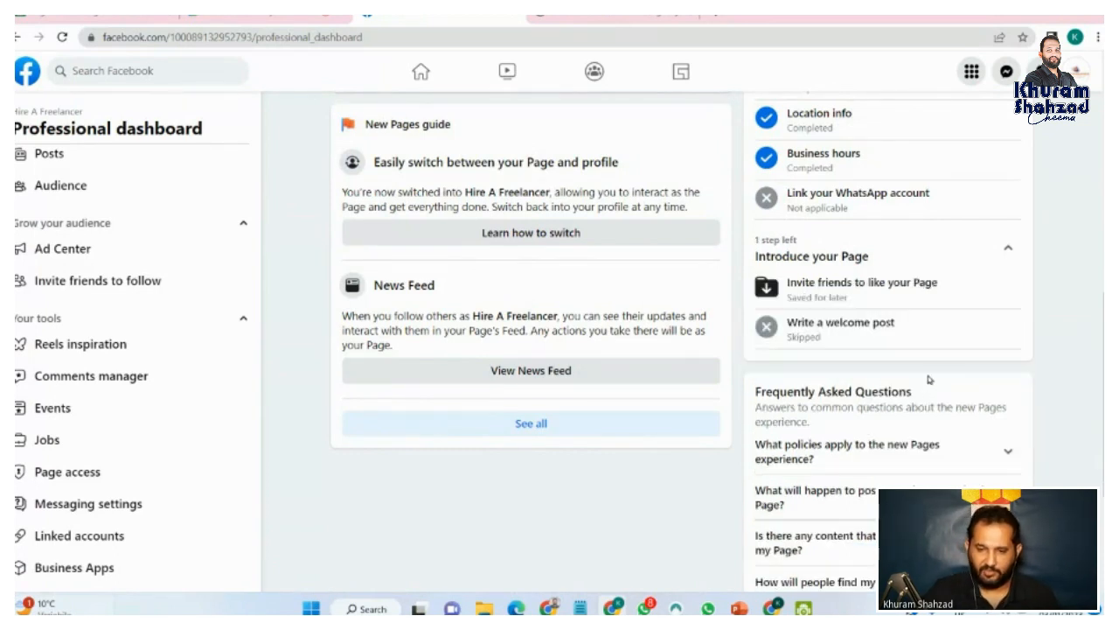
Step: Review the dashboard's frequently asked questions and setup progress, and collapse the expanded checklist sections
scroll(560, 341, down, 3)
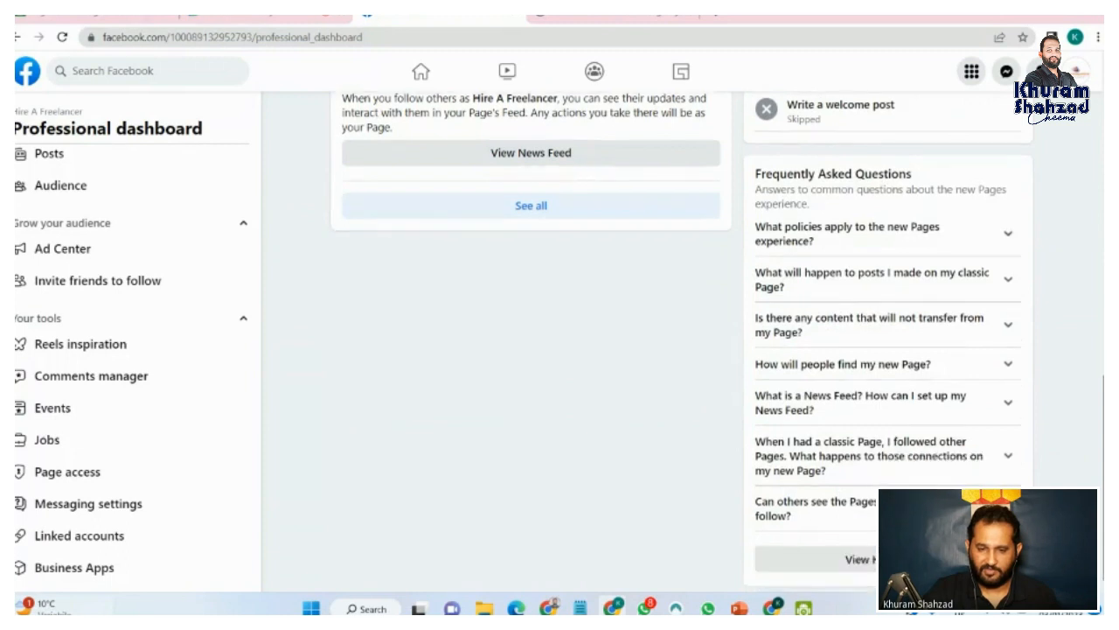
scroll(559, 341, up, 7)
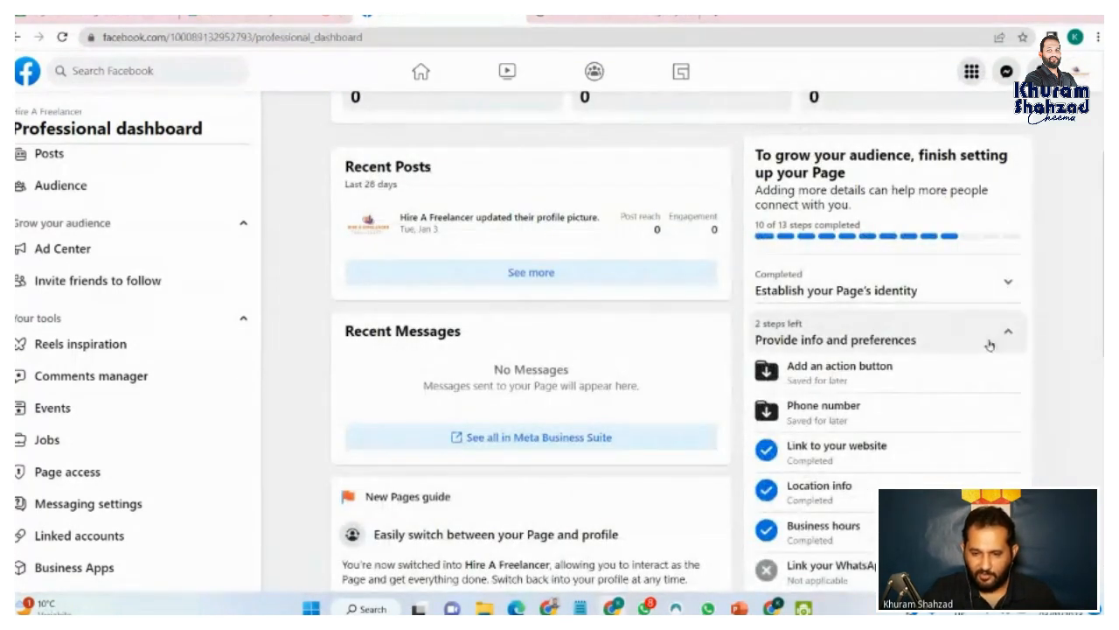
click(1008, 280)
click(1009, 280)
scroll(999, 400, down, 2)
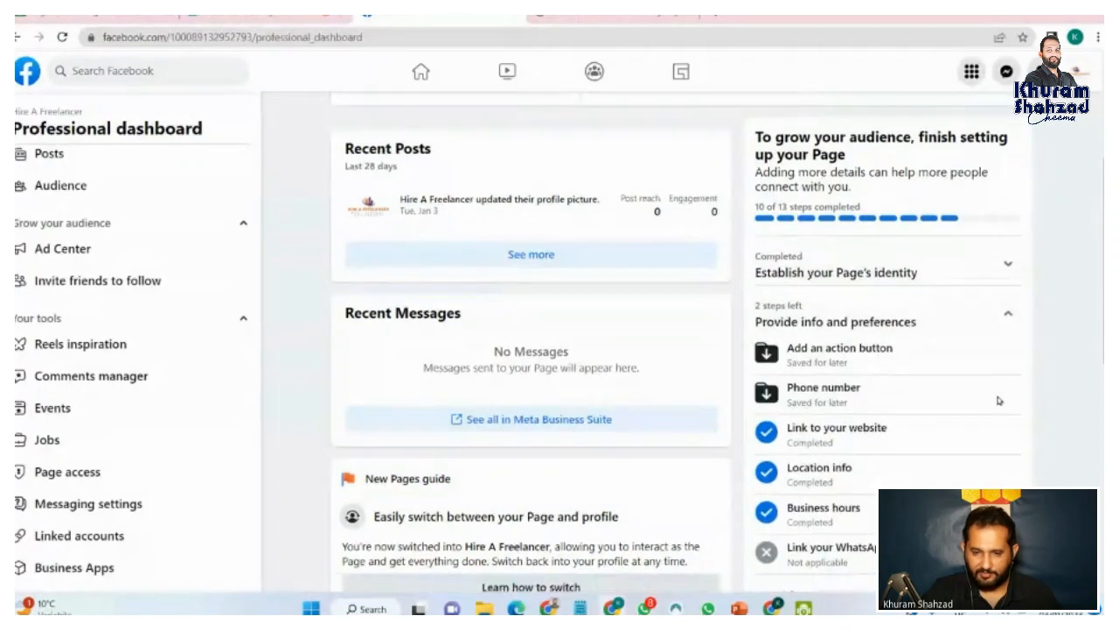
click(1009, 186)
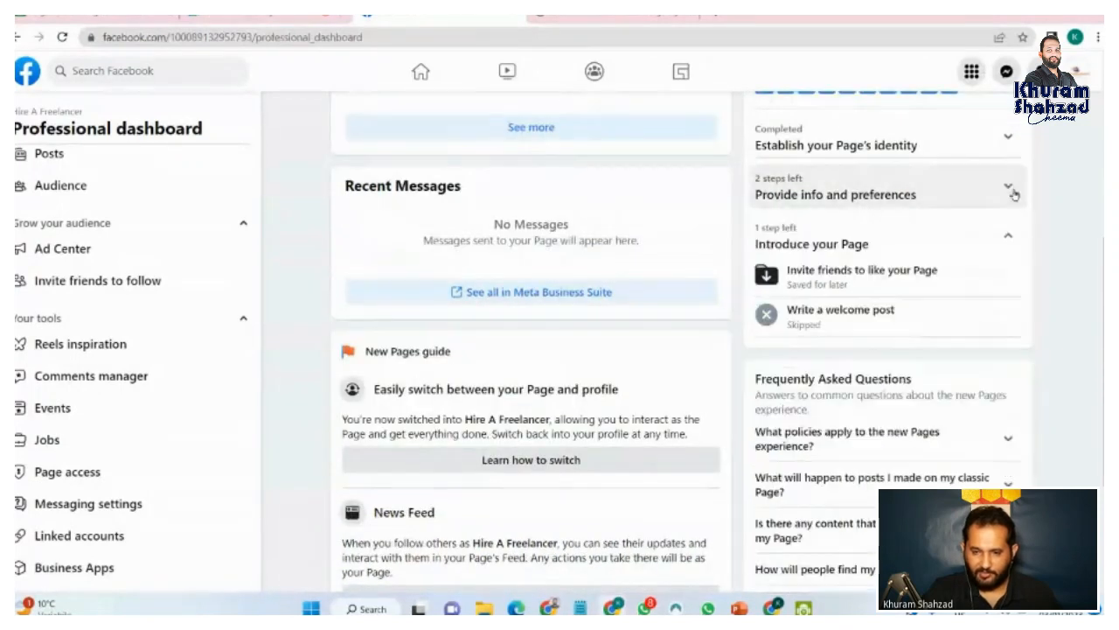
click(1010, 244)
scroll(980, 366, up, 3)
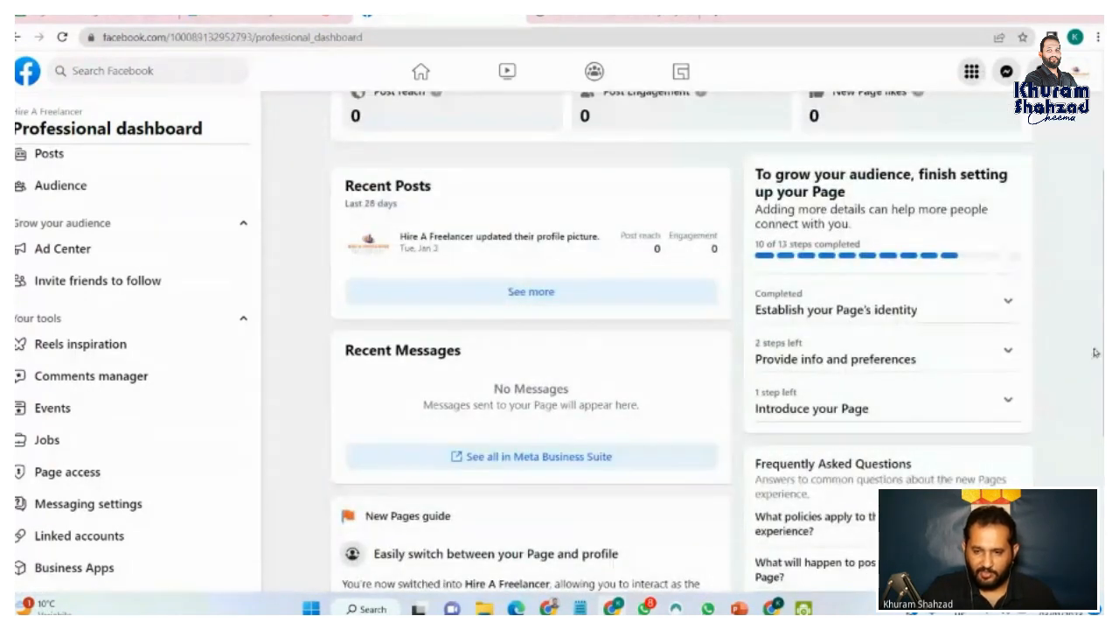
scroll(424, 385, up, 1)
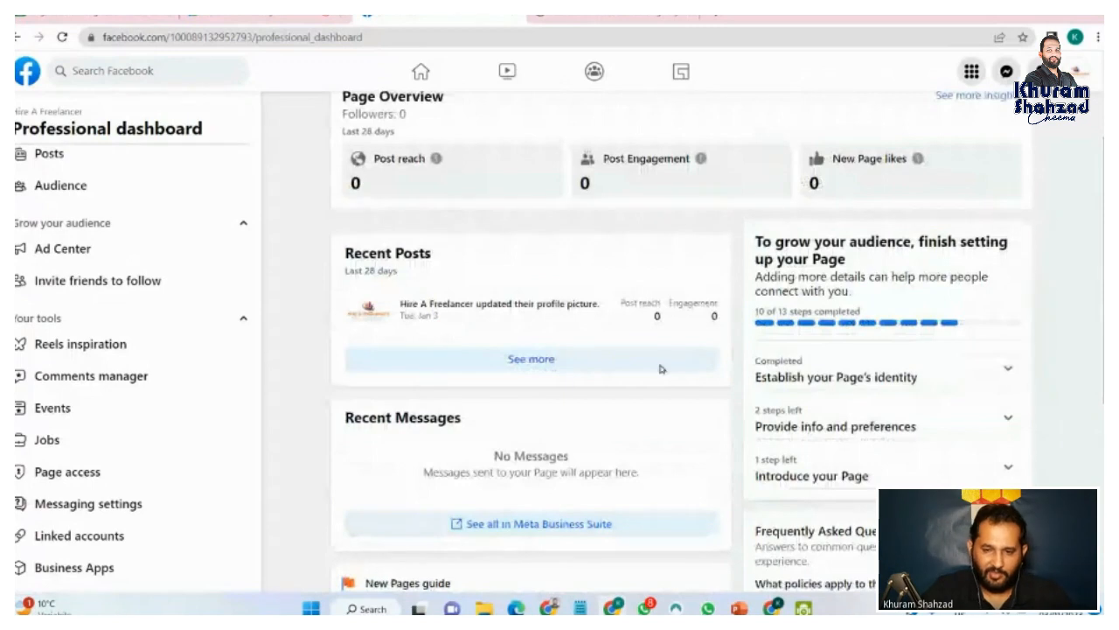
scroll(828, 305, up, 2)
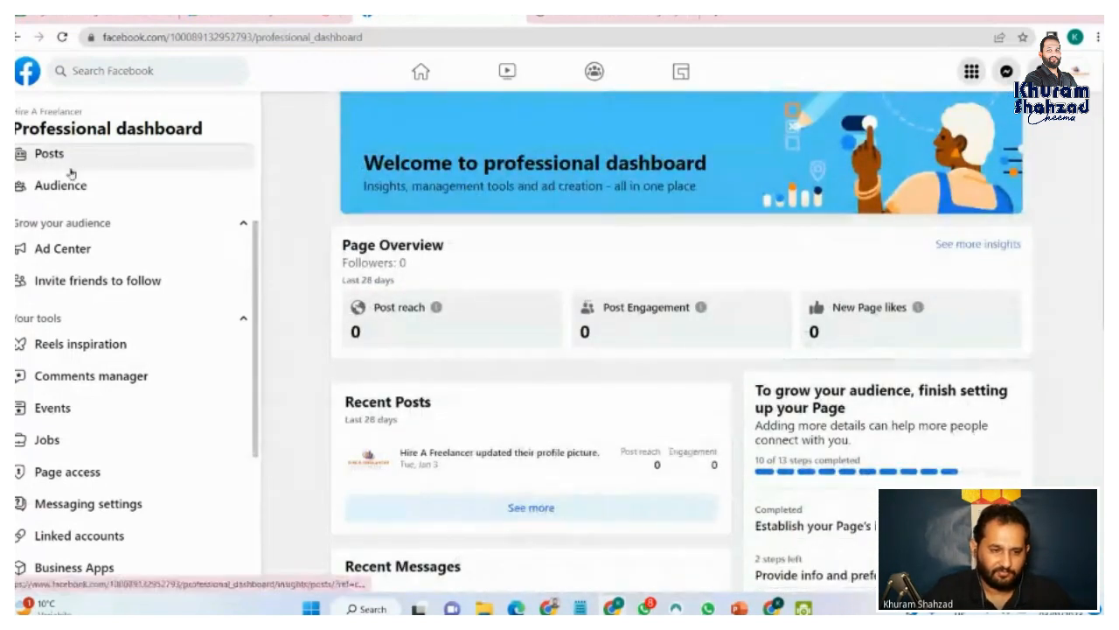
Step: View the insights home overview and the "Your Page" insights with discovery and interaction figures
scroll(72, 173, up, 2)
click(59, 231)
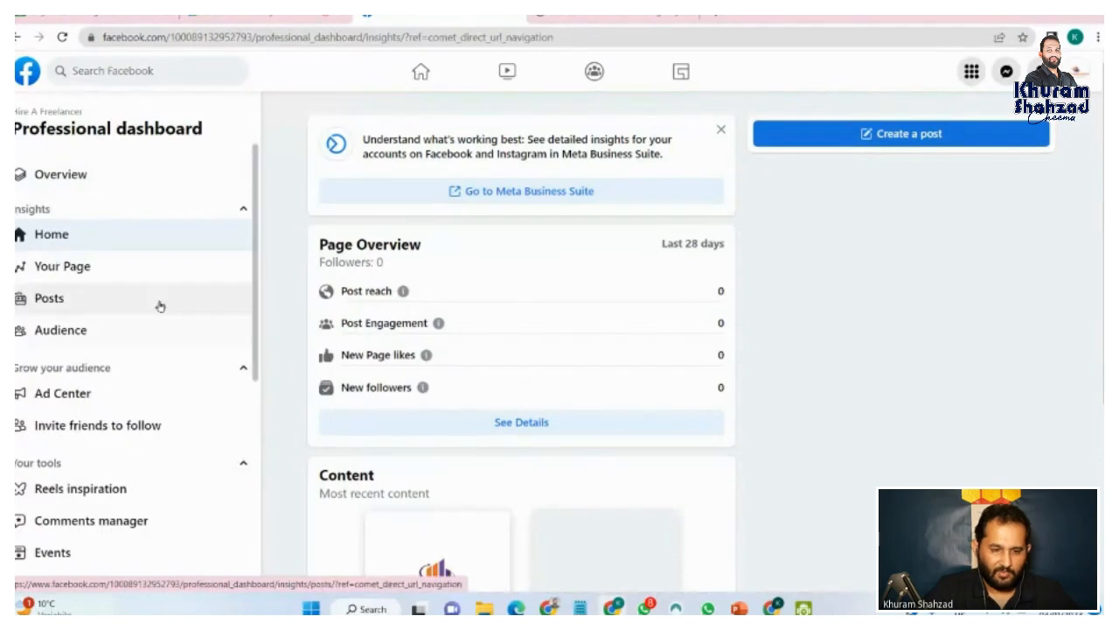
click(77, 272)
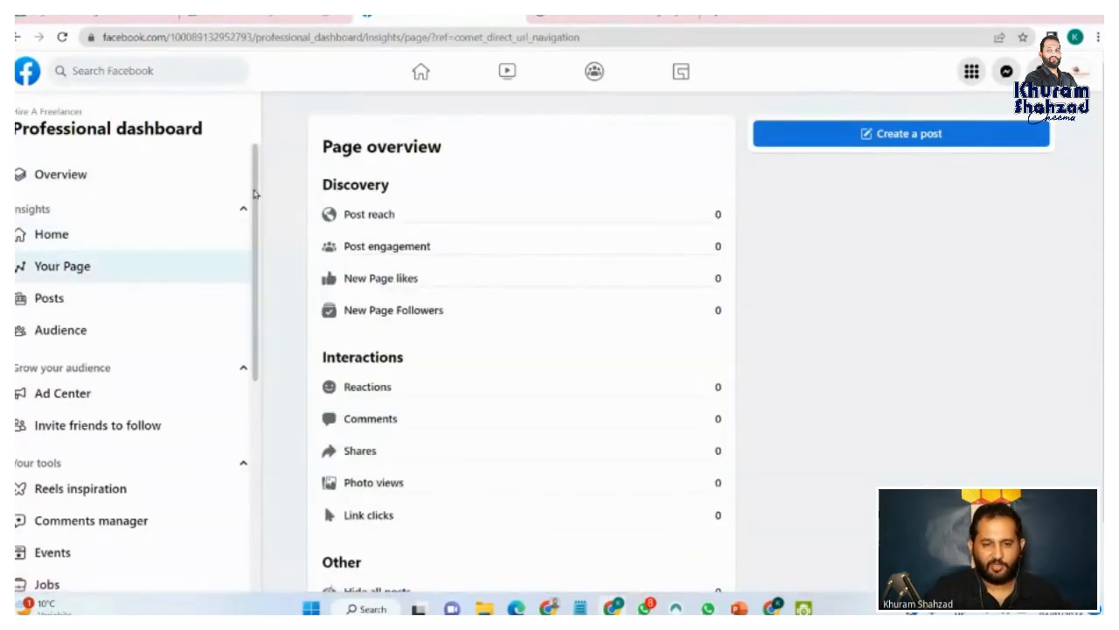
Step: Review the dashboard's tool list, open Moderation Assist, dismiss its introduction, and return to the dashboard overview
drag(254, 194, 253, 320)
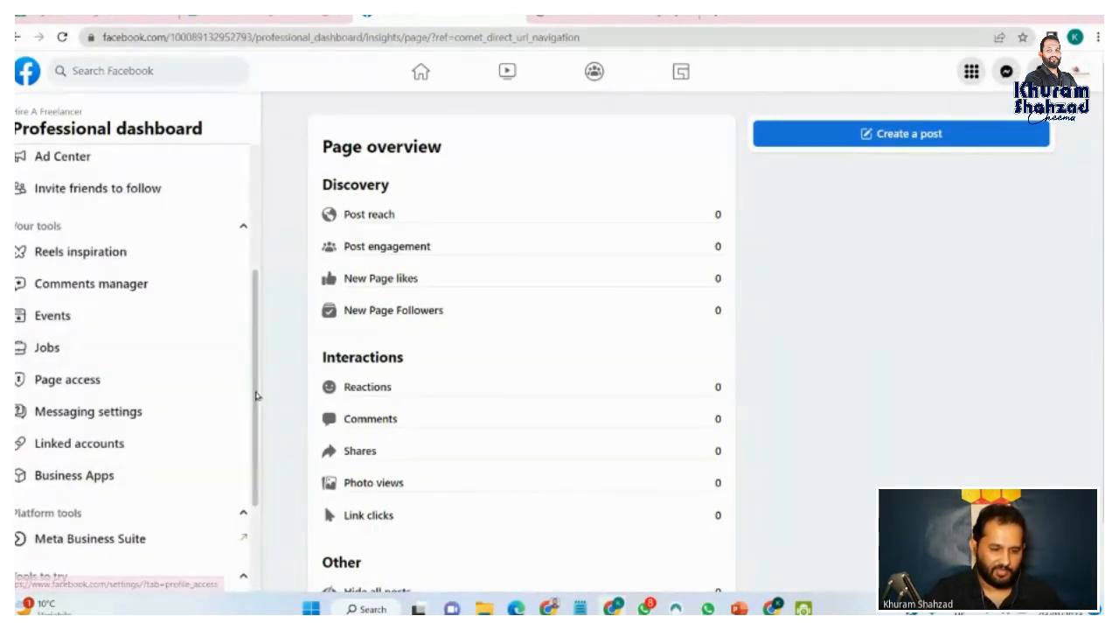
drag(256, 395, 256, 488)
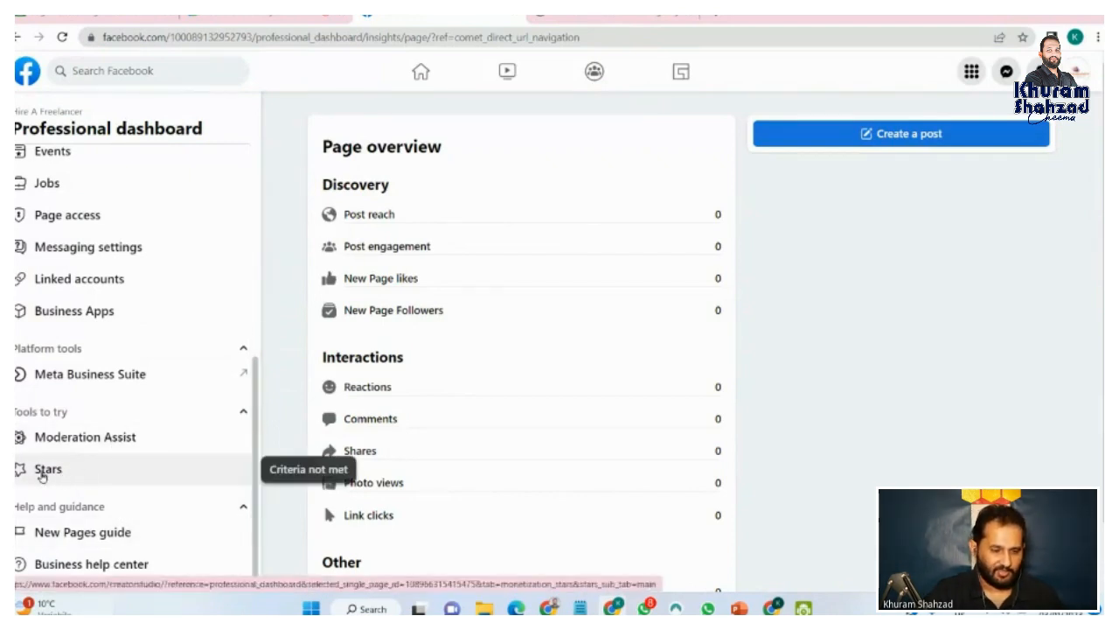
click(82, 438)
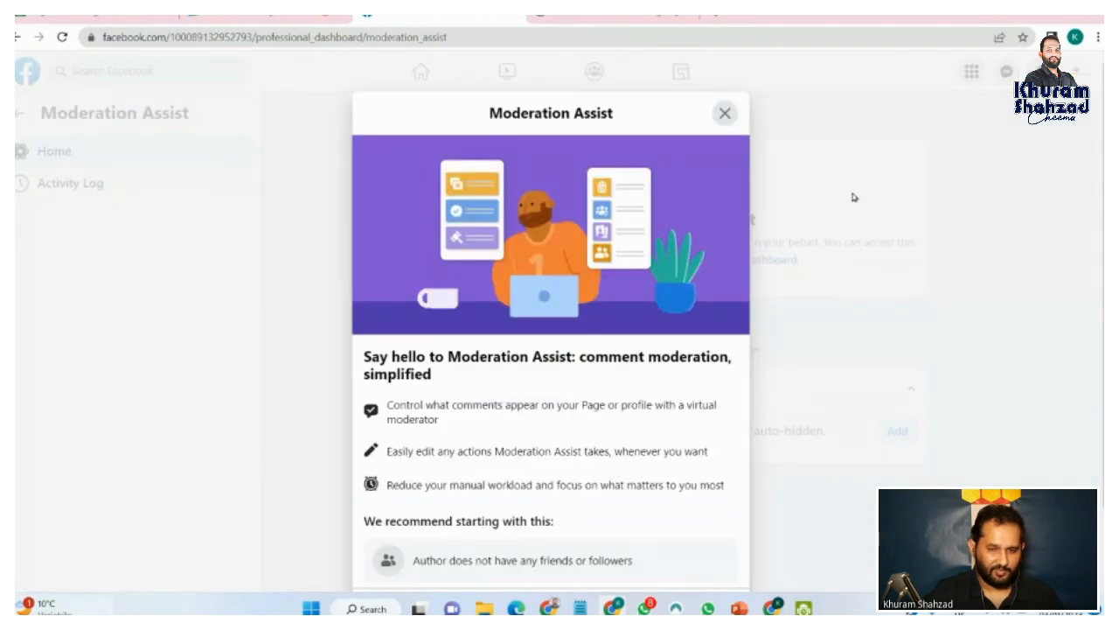
click(725, 115)
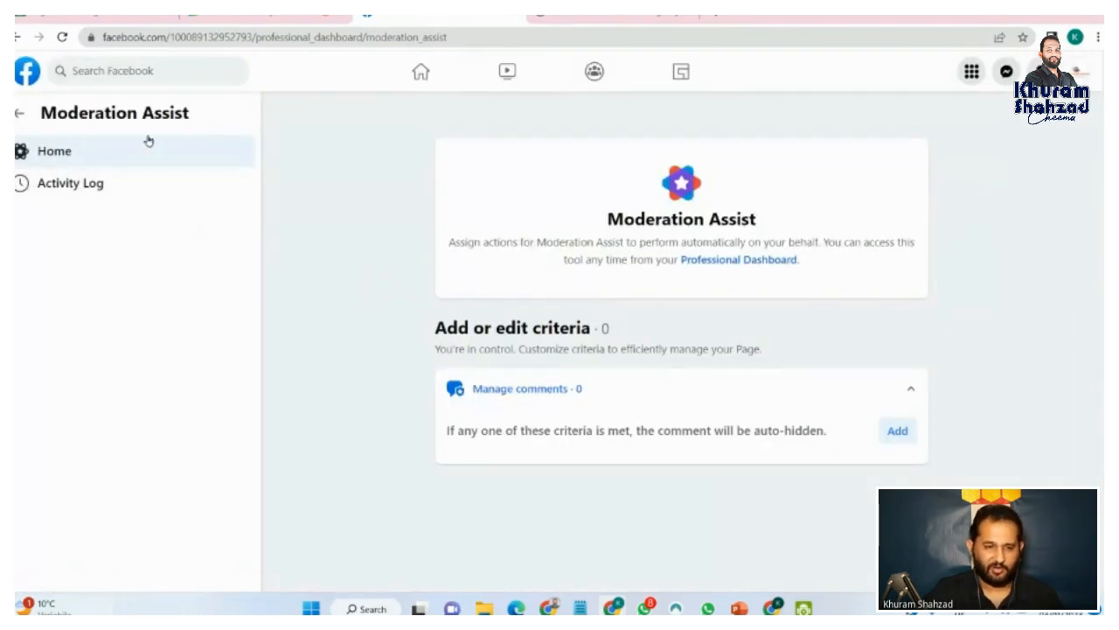
click(19, 112)
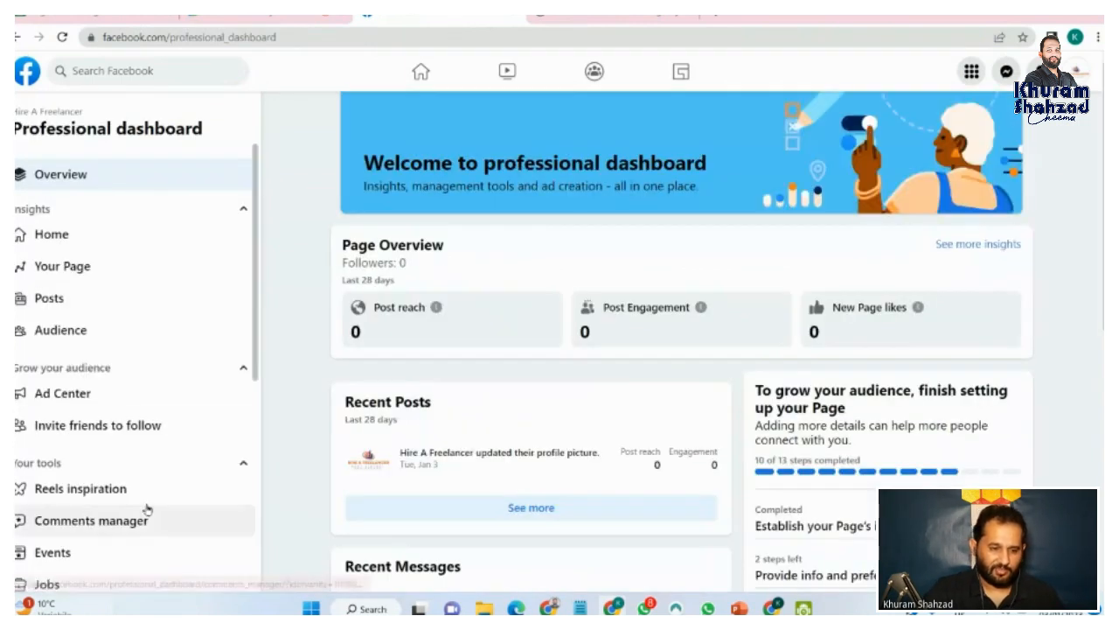
Step: Look through the professional dashboard's remaining tools and help sections, and view the insights home overview
drag(257, 338, 257, 553)
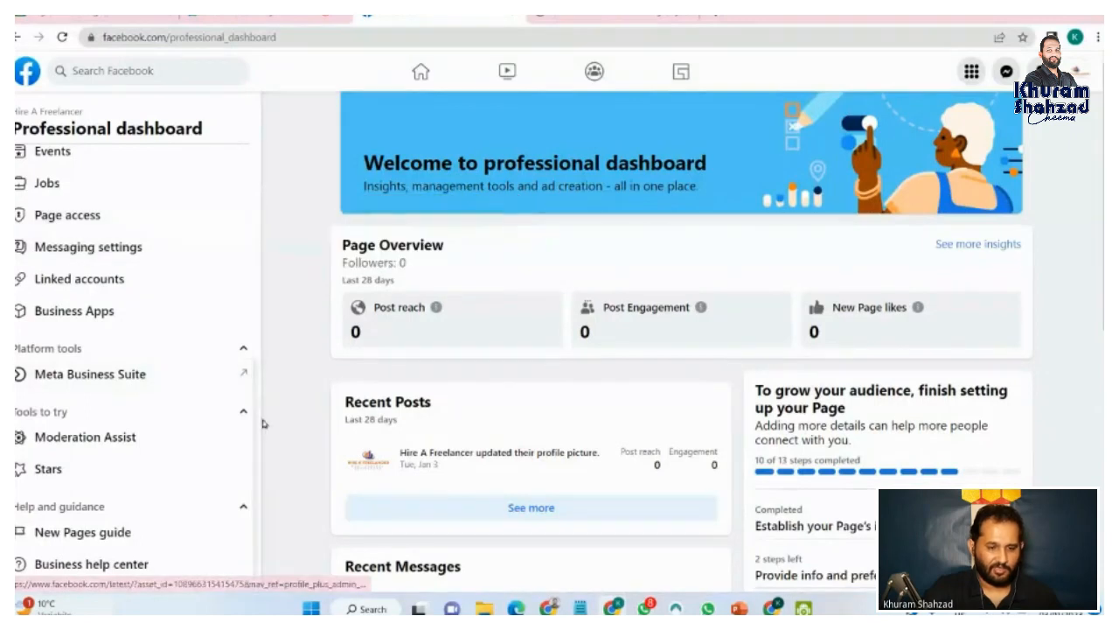
drag(257, 412, 253, 295)
scroll(72, 255, up, 2)
scroll(72, 256, up, 1)
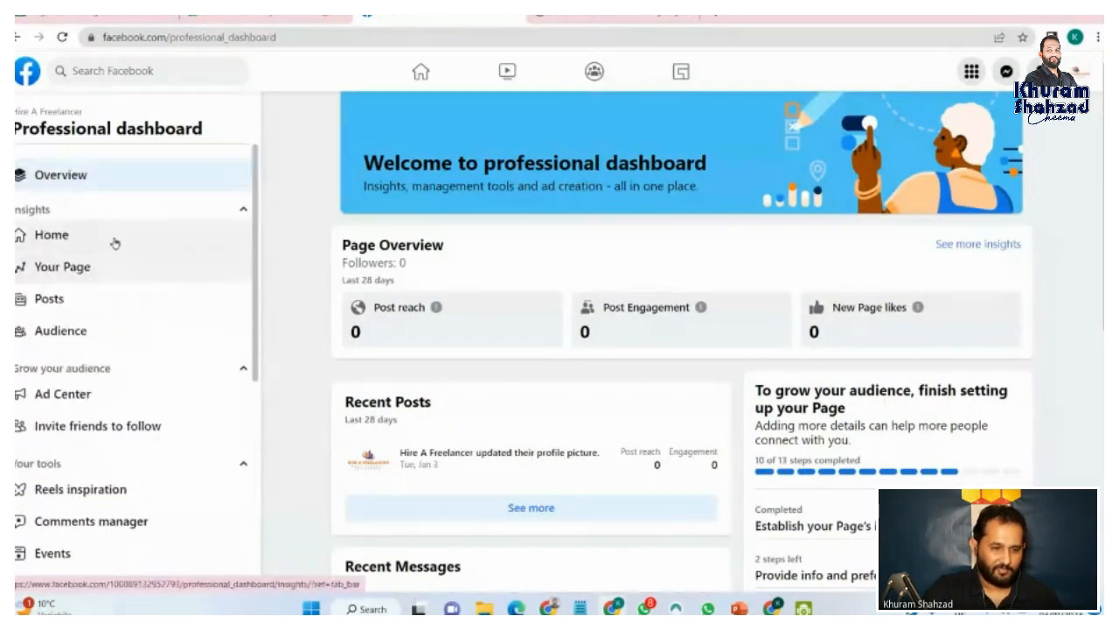
click(58, 238)
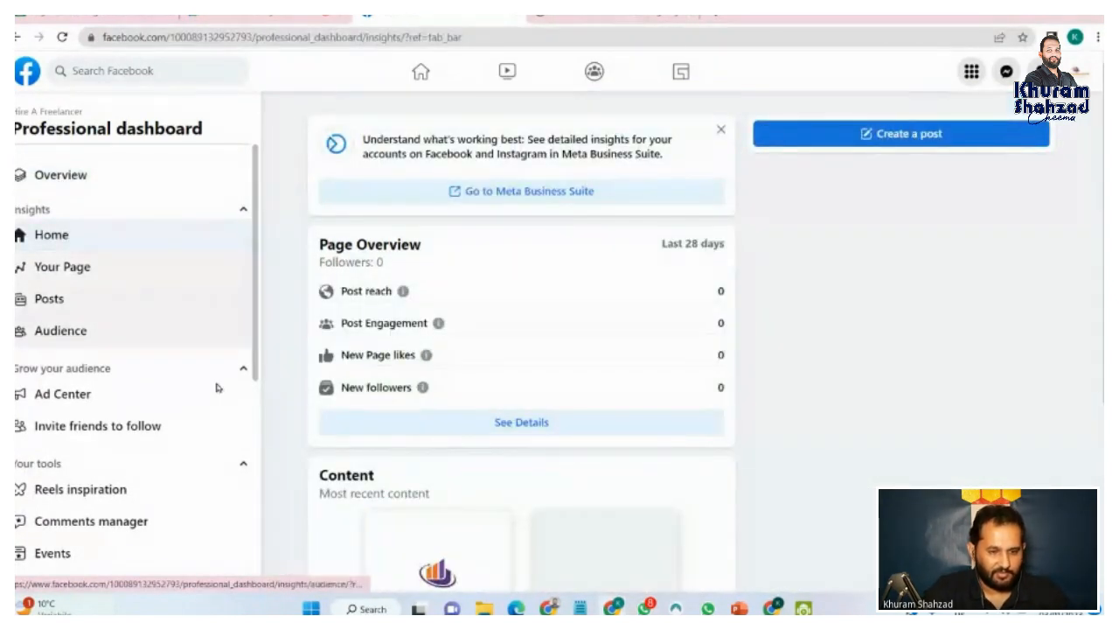
Step: Open Meta Business Suite from the Facebook home feed, allow its notifications, and view the page's cover and profile header
click(420, 75)
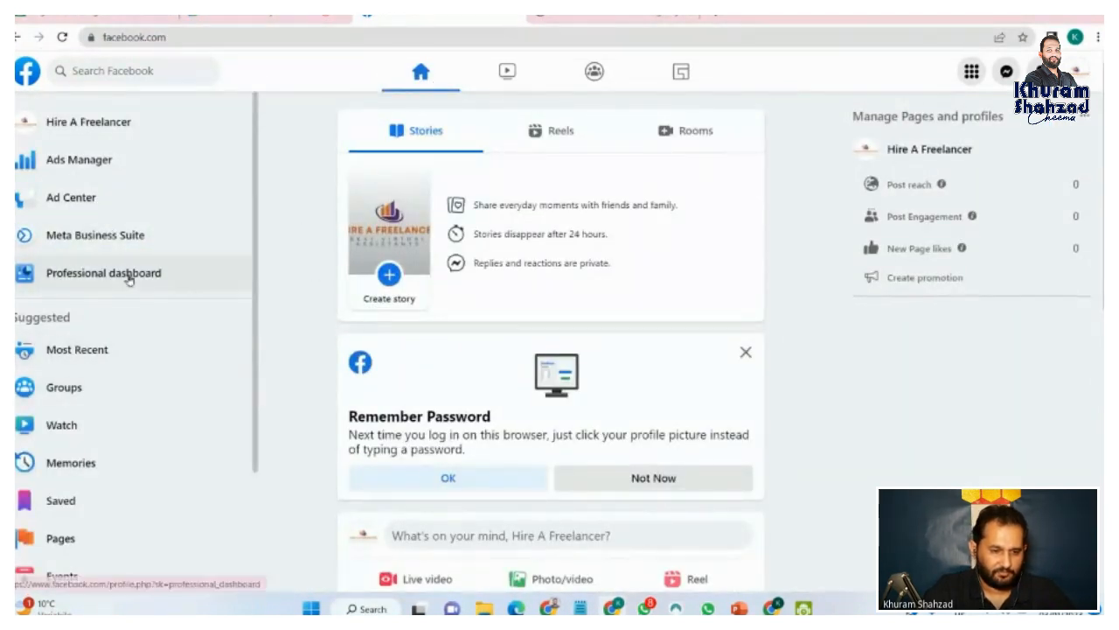
click(99, 238)
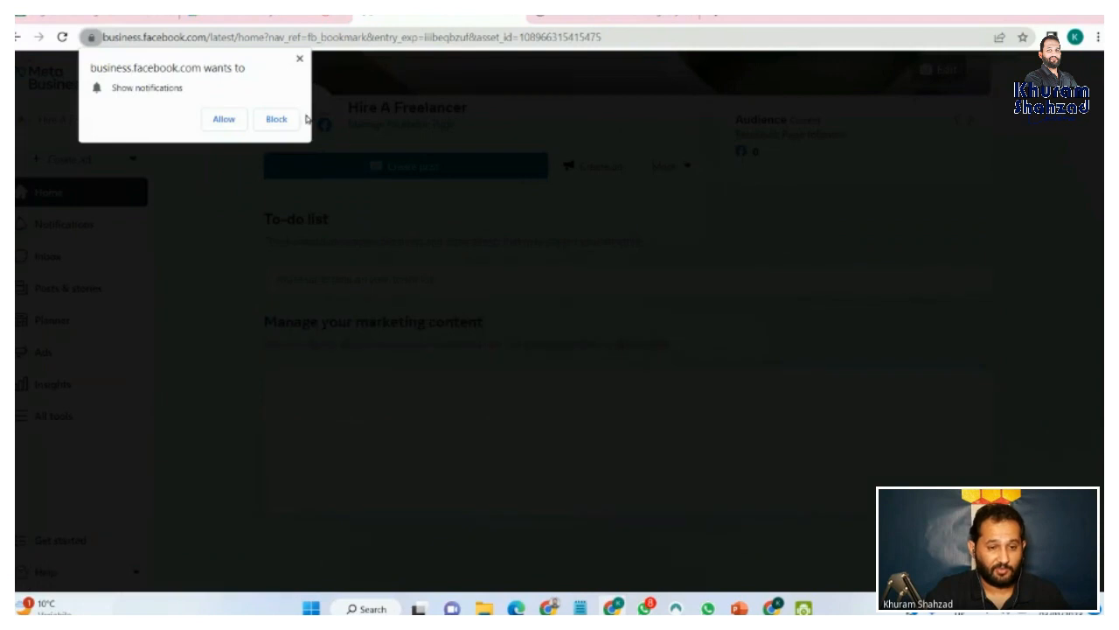
click(225, 119)
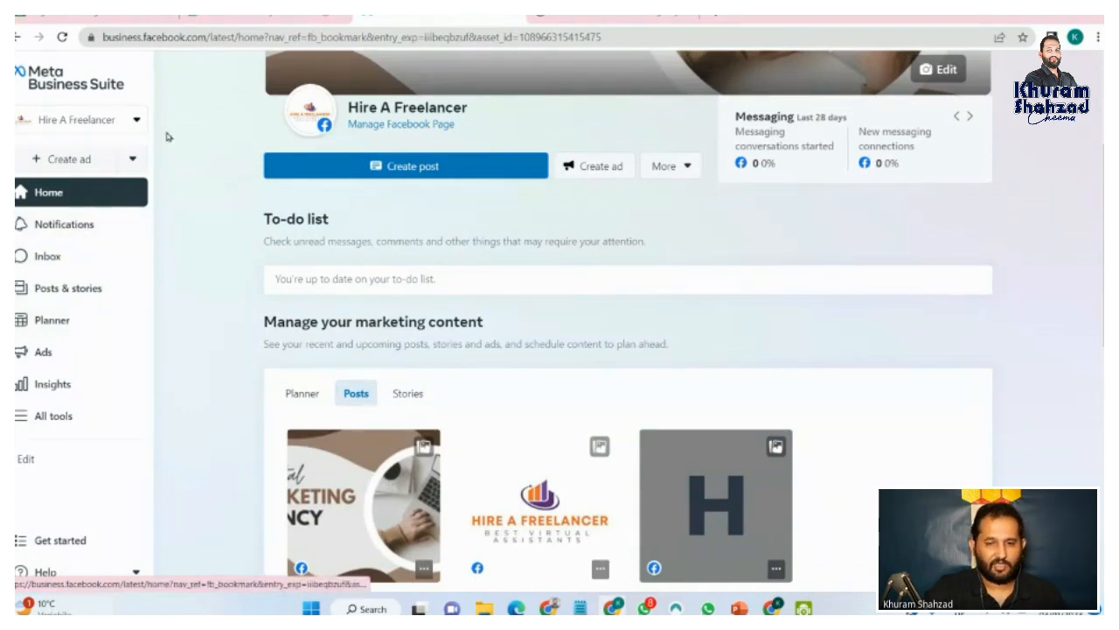
scroll(165, 150, up, 1)
scroll(456, 371, up, 3)
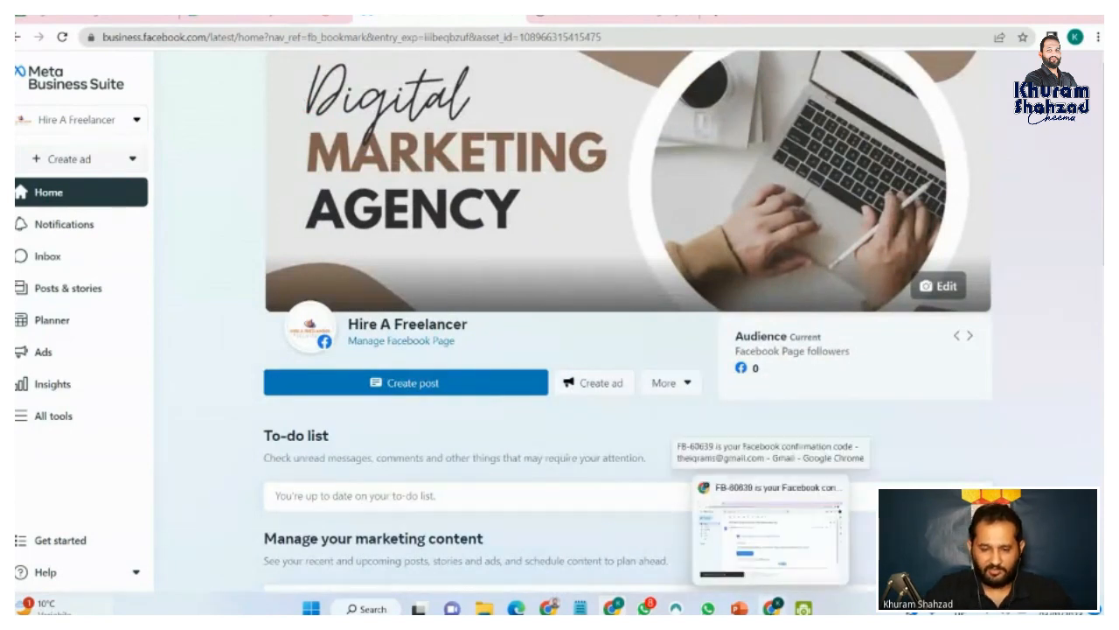
Step: Switch to the browser window with the "Digital Marketing Agency" Facebook cover design in Canva
click(549, 608)
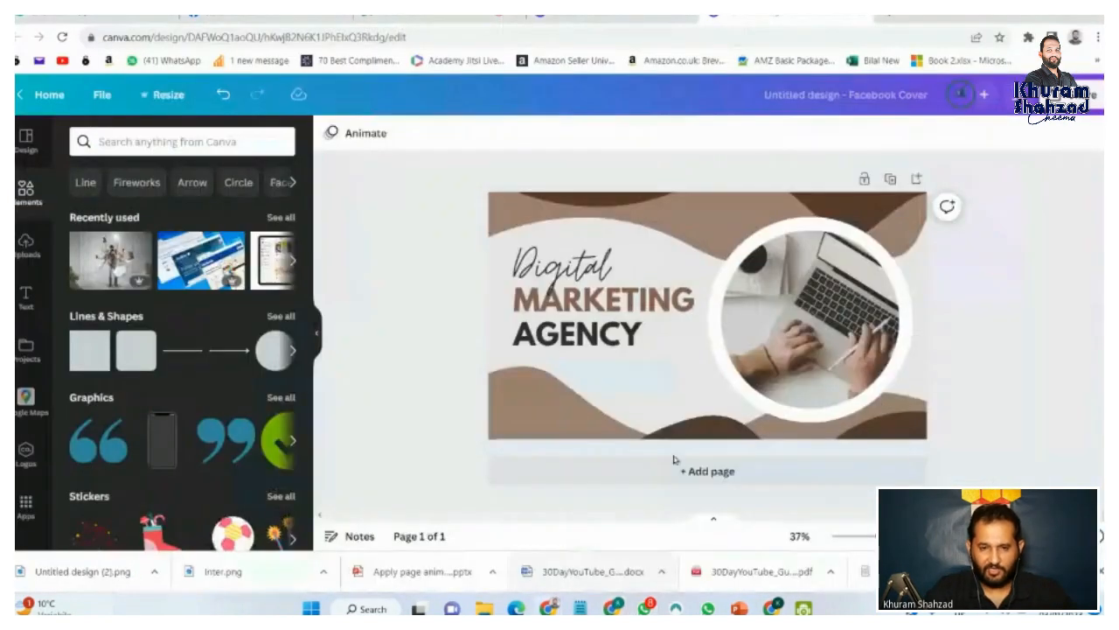